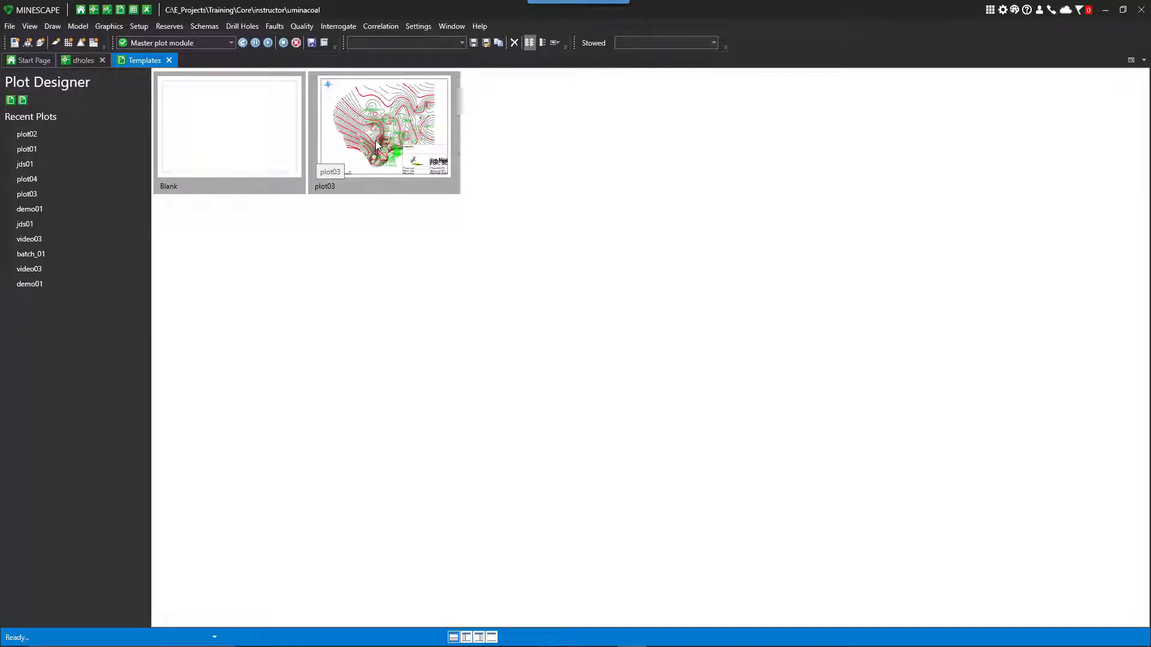
Start a new plot from the Blank template, naming it test01 and entering the author's initials
double_click(228, 137)
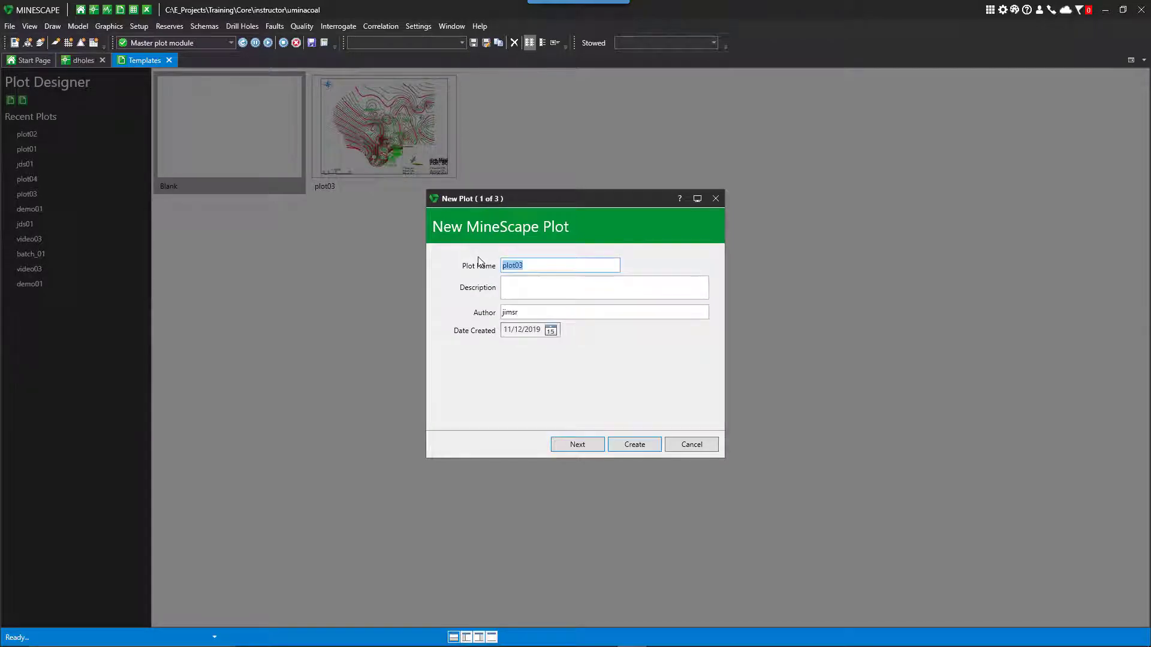
type("TEST")
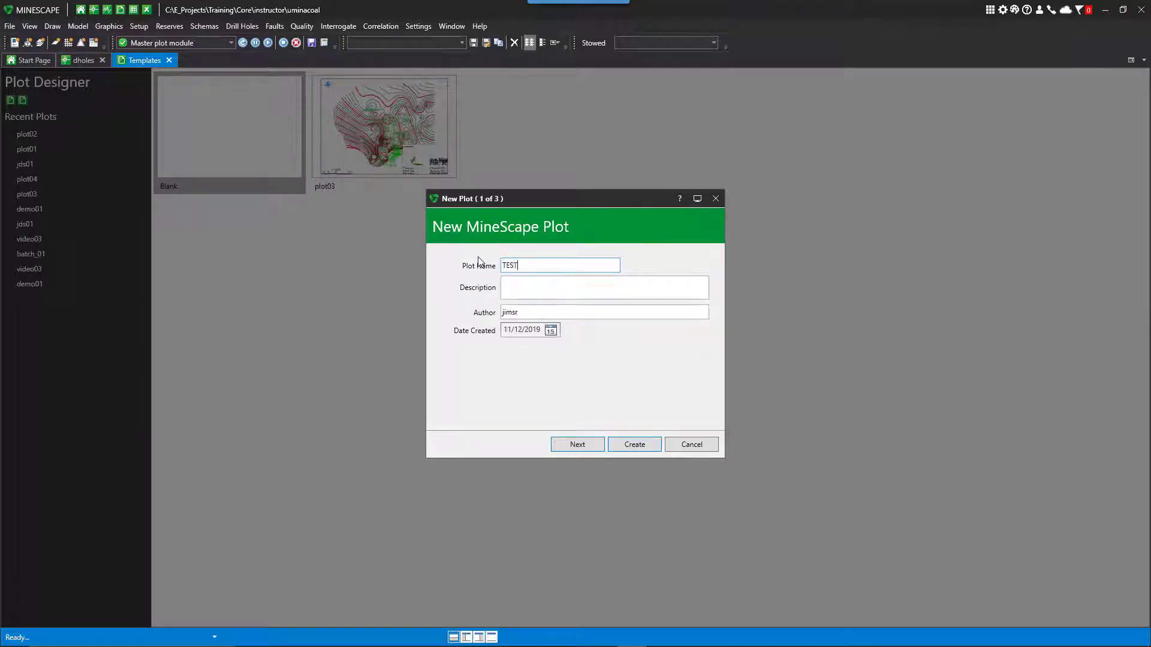
type("01")
key("Tab")
key("Tab")
type("JDS")
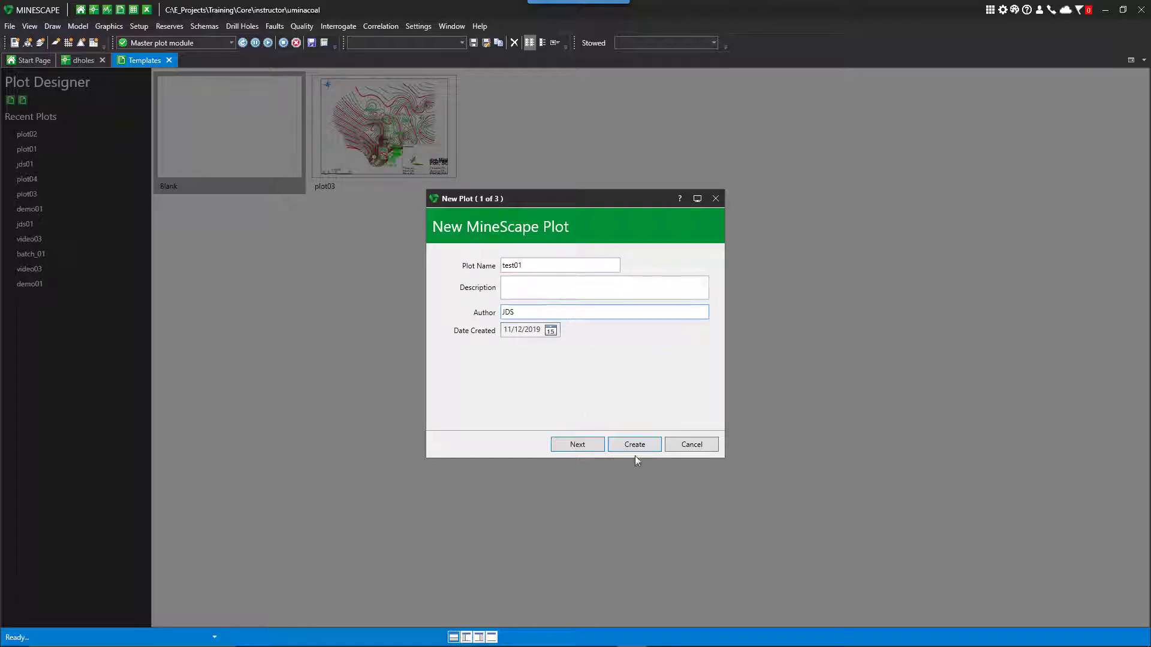
left_click(589, 444)
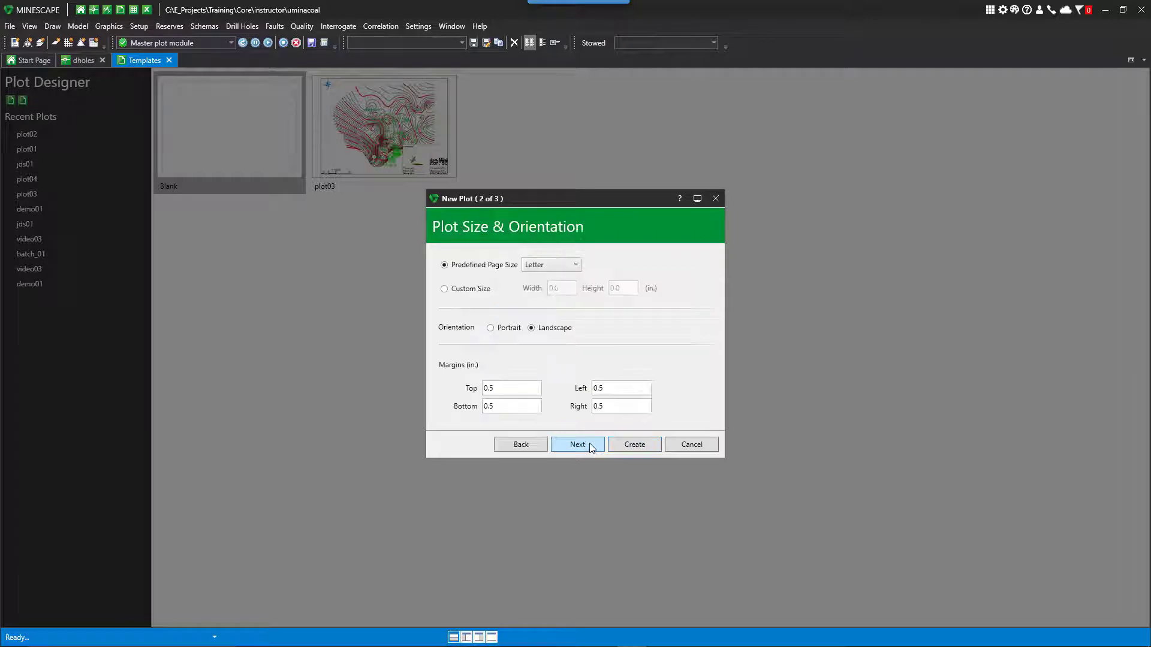
Set the new plot's page to the predefined 22 × 17 in size with landscape orientation
left_click(575, 265)
left_click(535, 330)
left_click(590, 445)
Include the default_northarrow1.png north arrow and a BarType1 scale bar, and create the plot
left_click(444, 309)
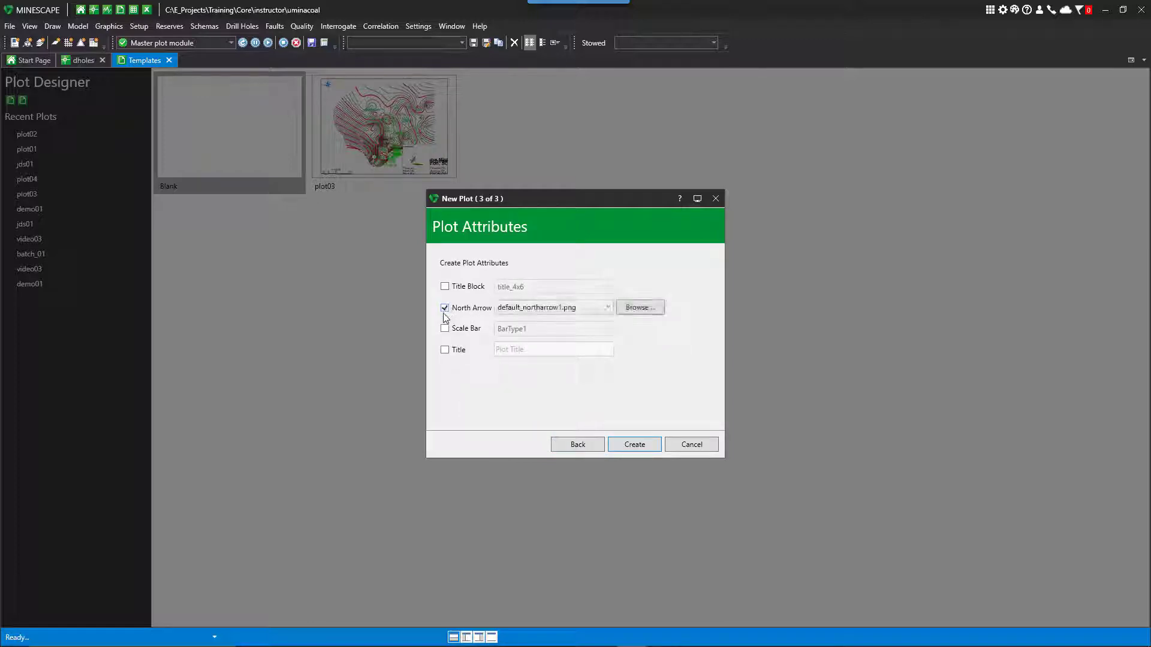
left_click(445, 329)
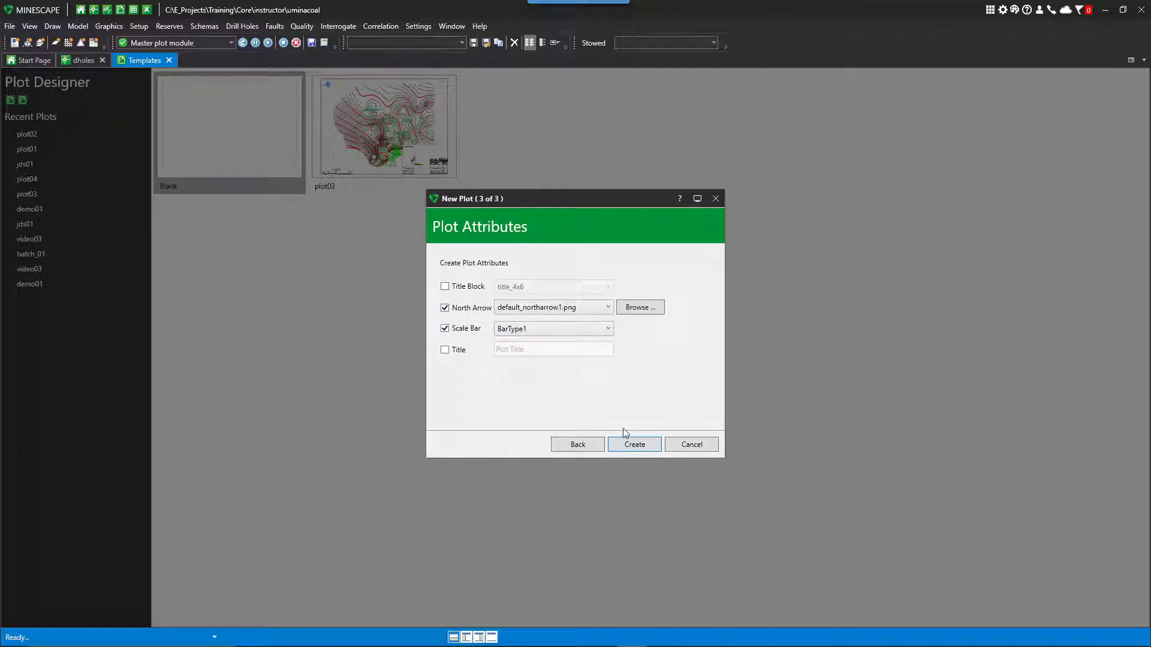
left_click(639, 445)
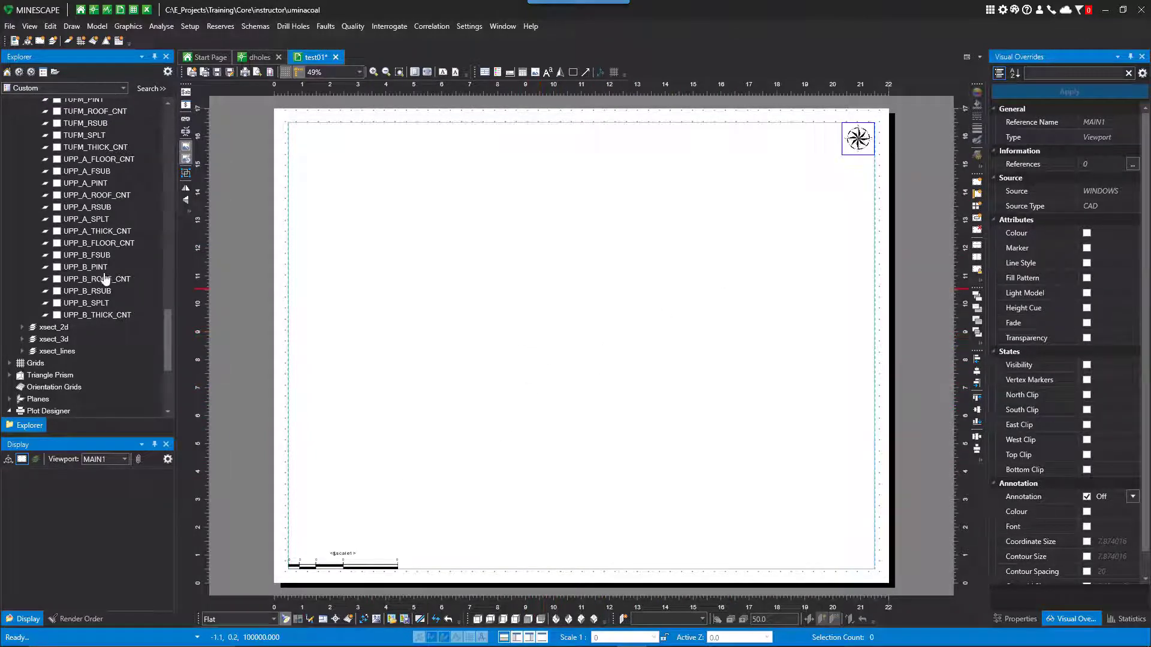
Display the MID_A_ROOF_CNT contour layer from umina_surf_cnts in the plot's MAIN1 viewport
scroll(96, 257, "up", 2)
left_click_drag(95, 253, 97, 287)
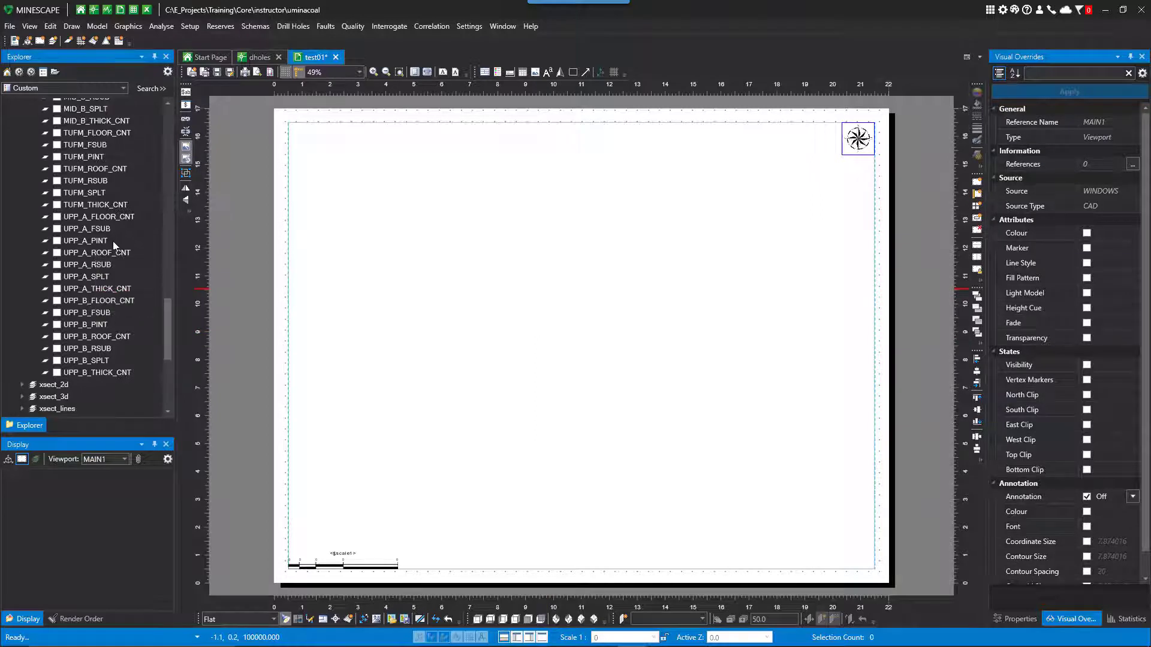
scroll(94, 292, "up", 2)
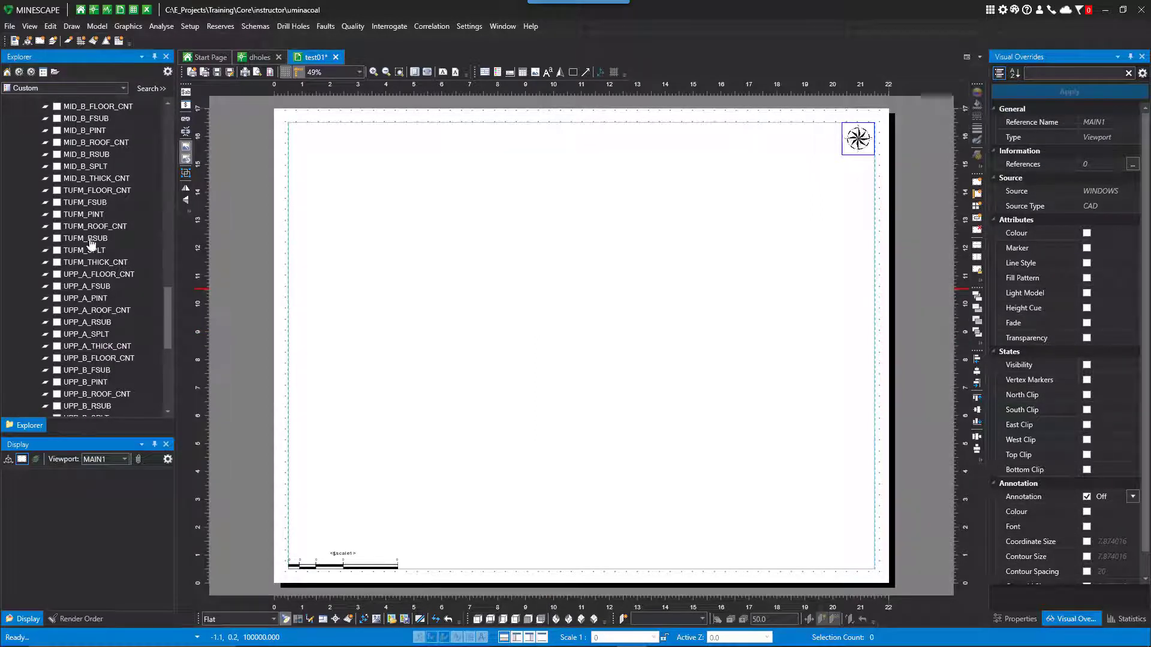
scroll(81, 252, "up", 1)
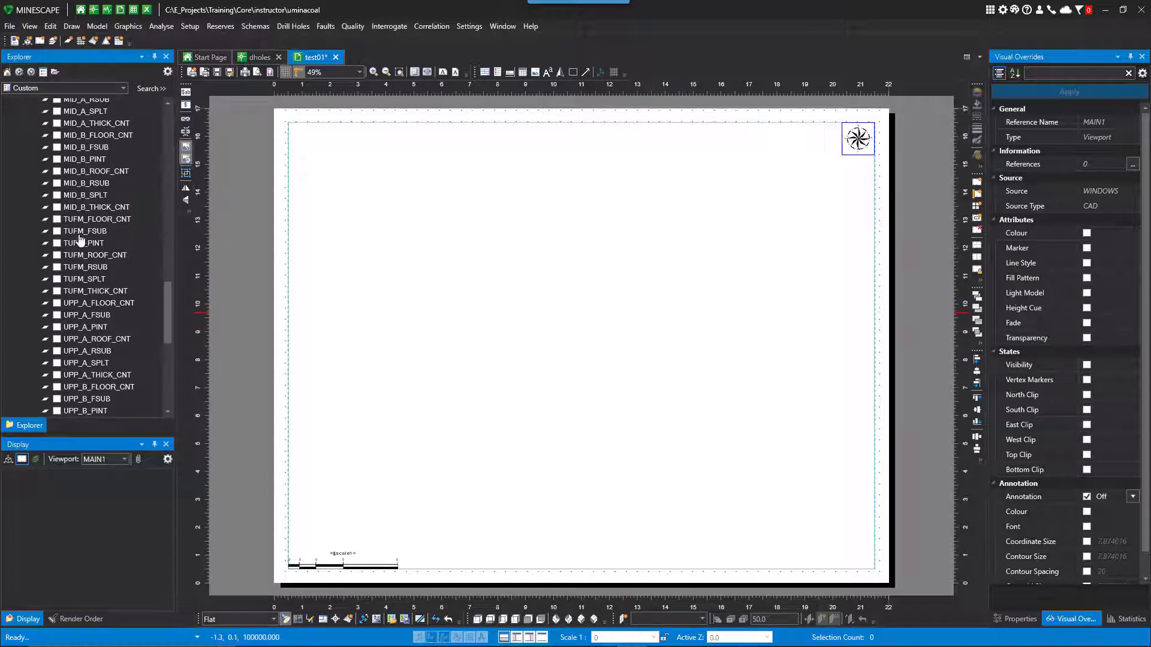
scroll(78, 258, "up", 2)
scroll(71, 214, "up", 2)
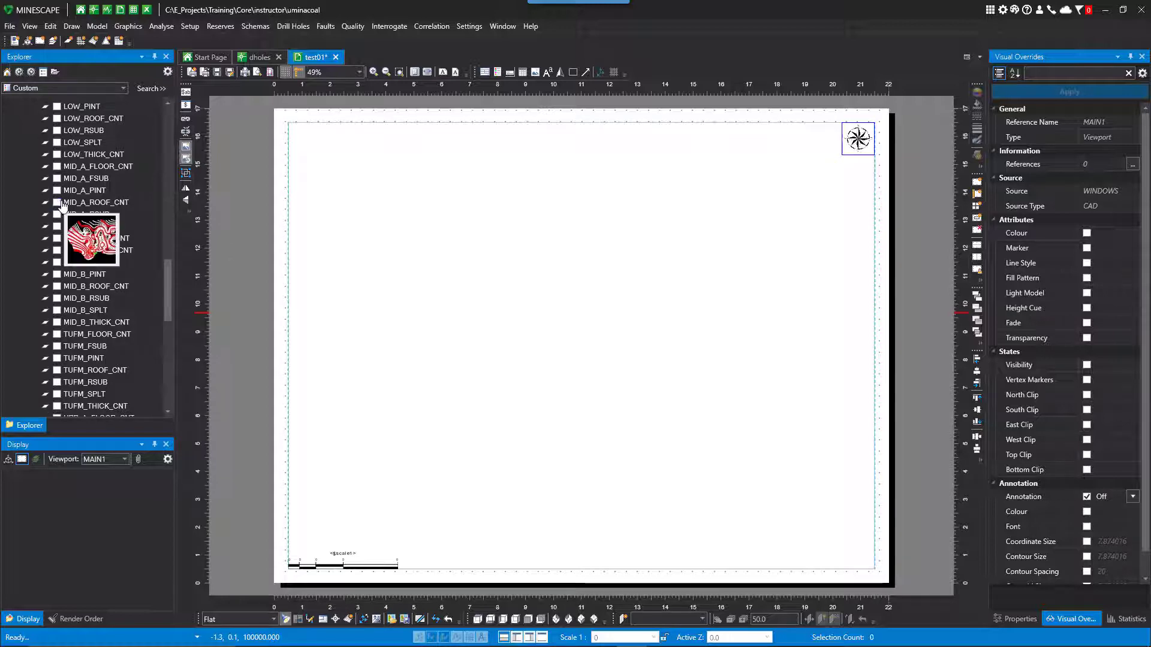
left_click(58, 204)
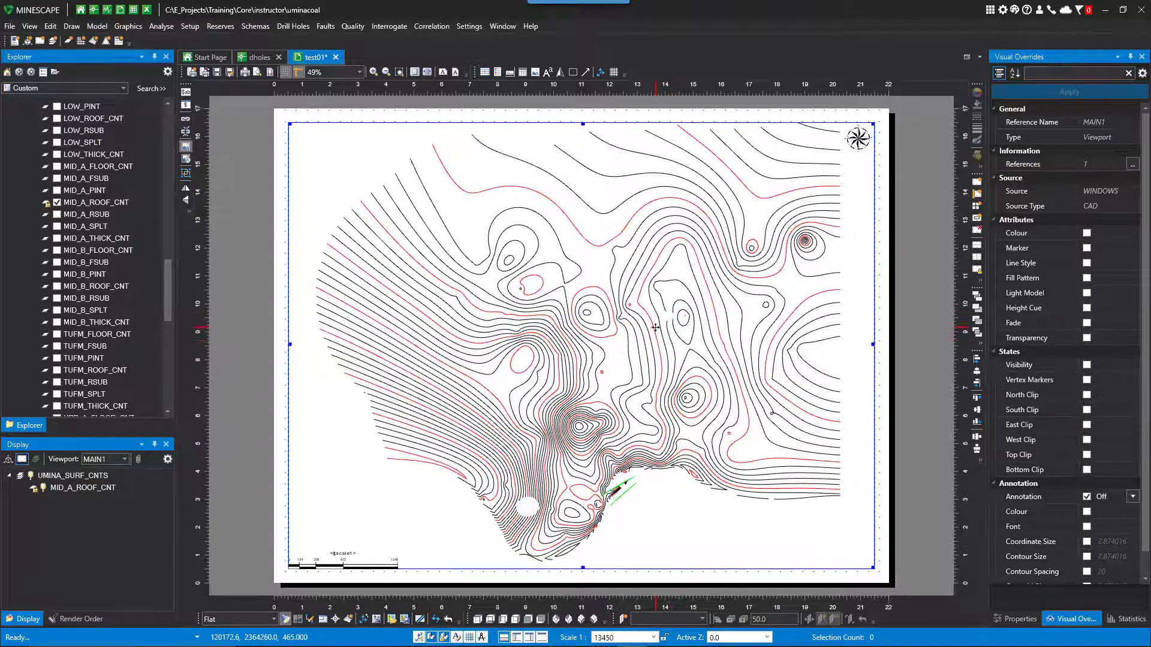
Add the DHOLES layer from the dholes design file to the viewport and turn on annotation
scroll(133, 281, "up", 10)
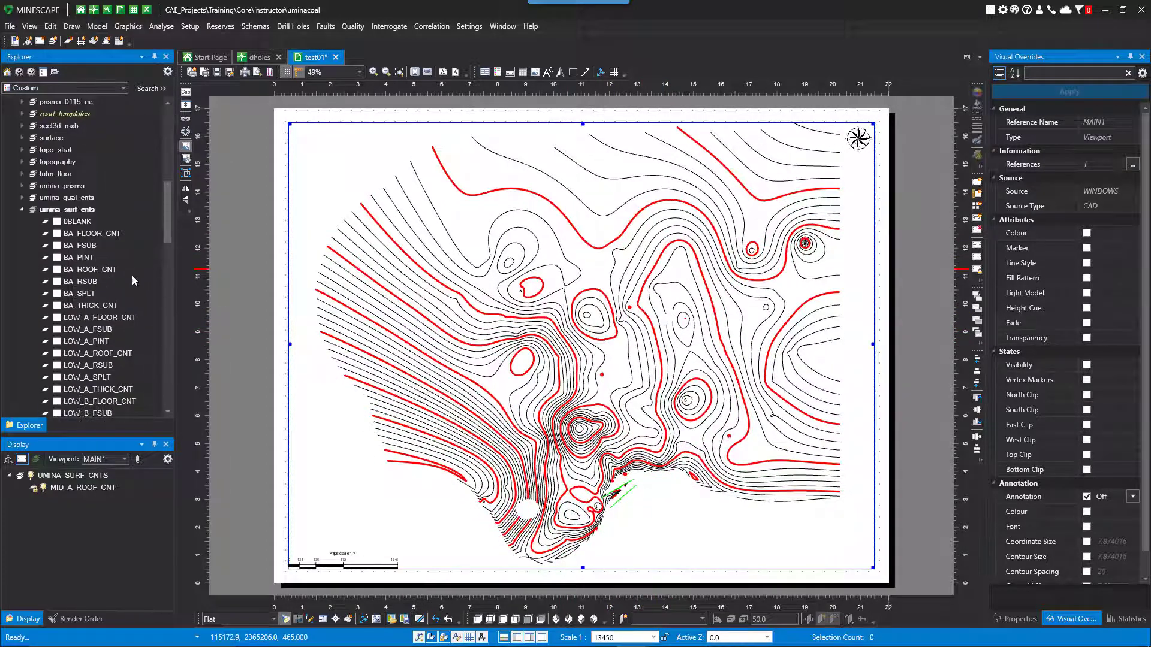
scroll(133, 277, "up", 10)
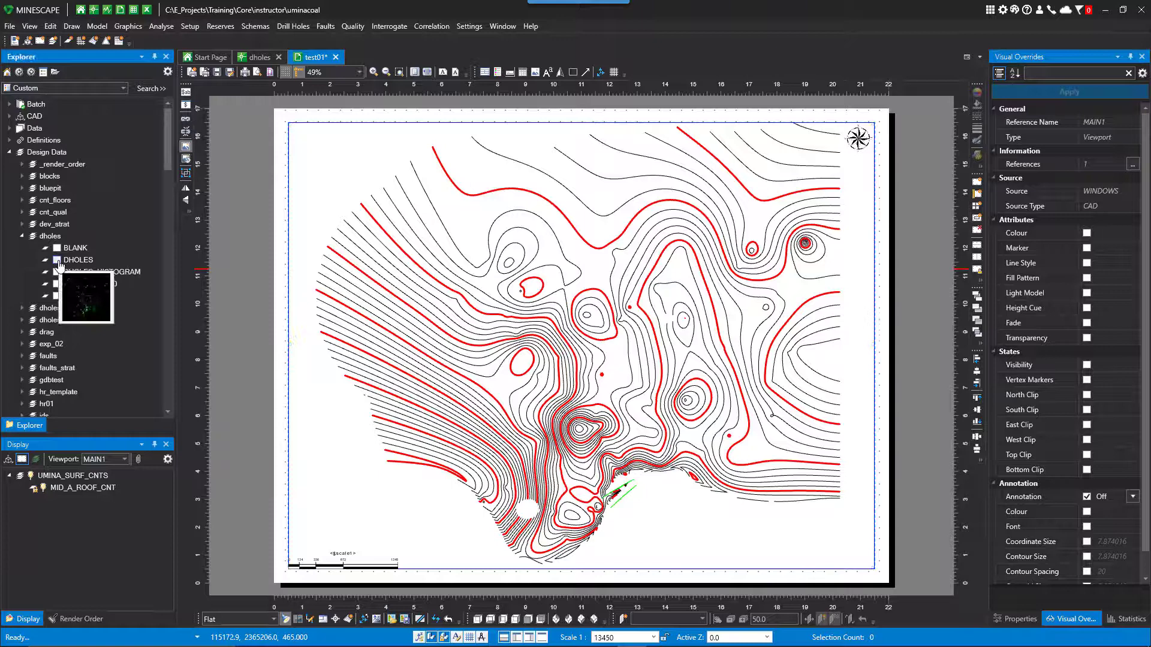
left_click(58, 262)
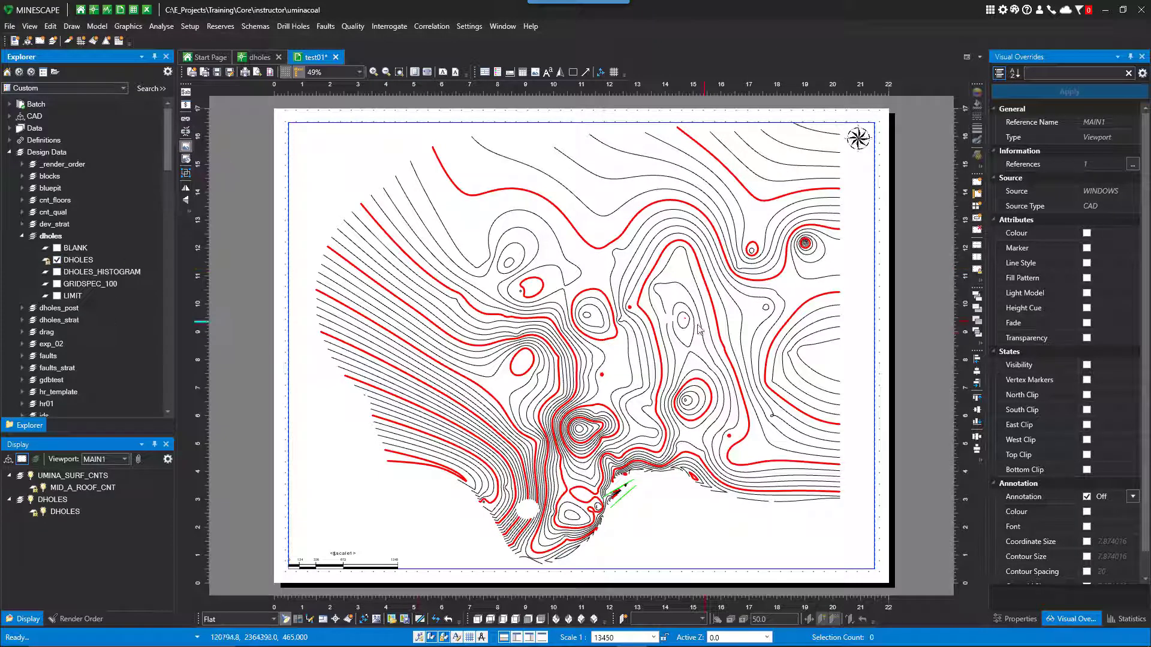
left_click(458, 637)
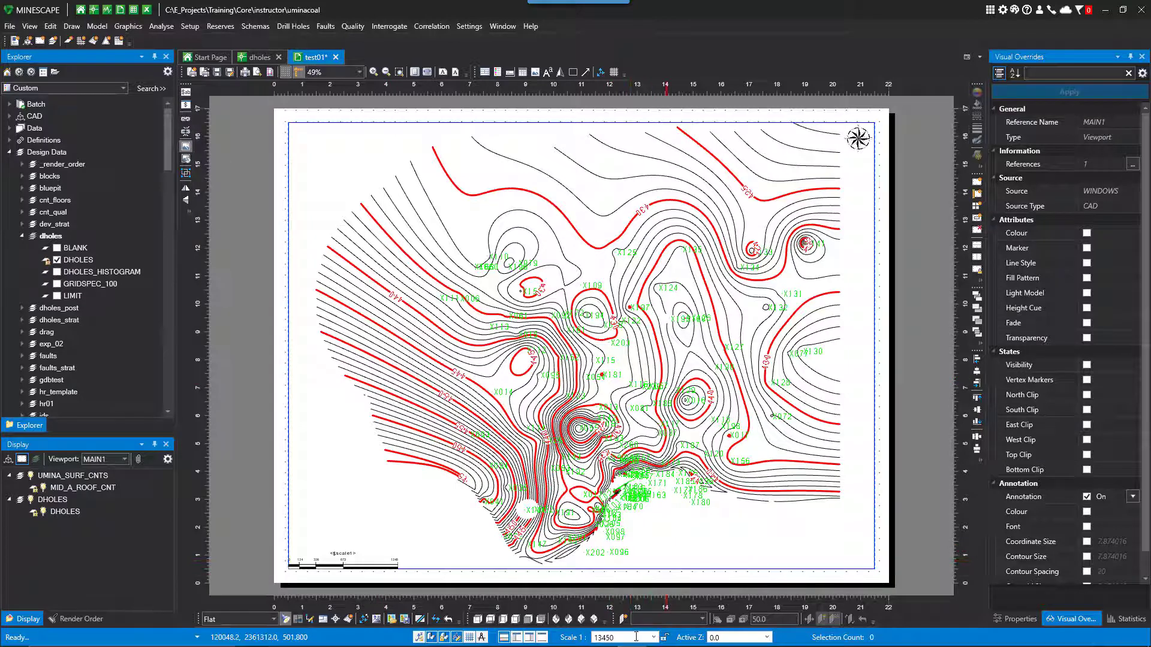
Set the map viewport's scale to 1:15000
left_click_drag(636, 637, 590, 637)
type("15000")
key("Return")
Show the plotting variable's actual value above the scale bar and inspect the scale bar up close
left_click(351, 561)
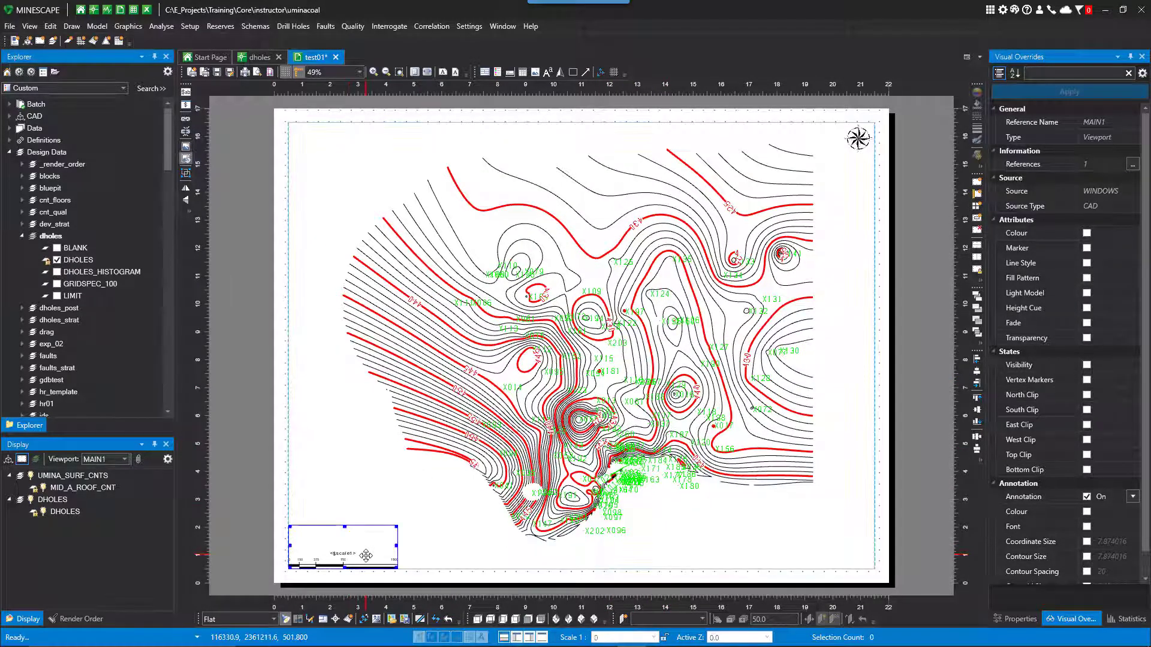
left_click(185, 107)
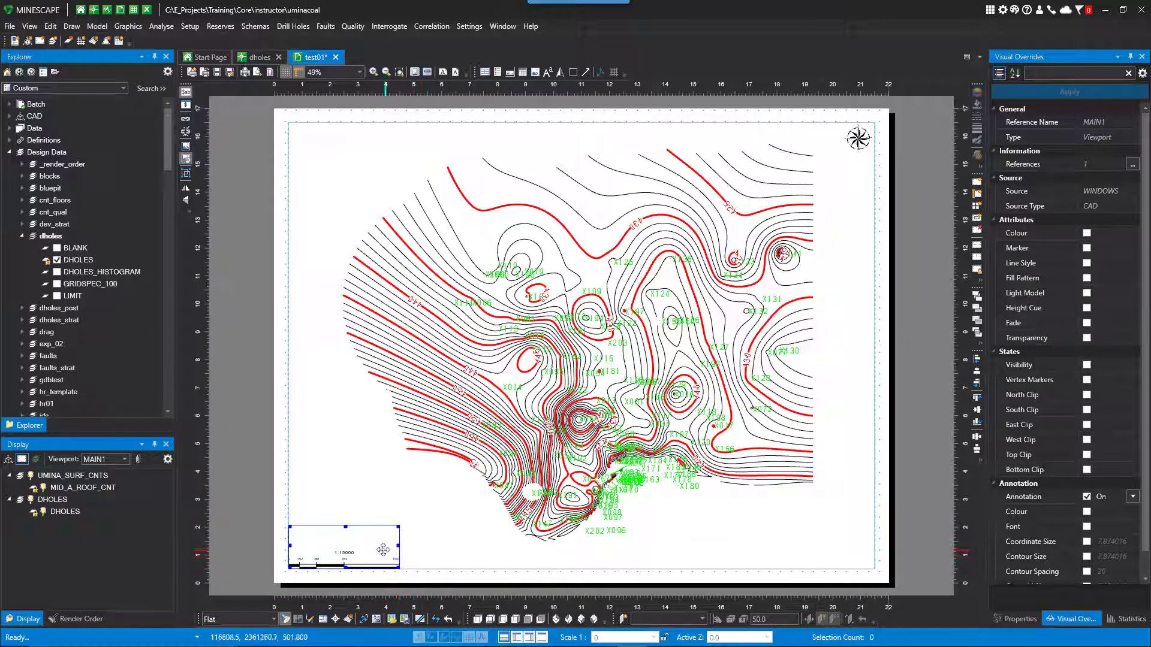
scroll(372, 539, "up", 1)
scroll(372, 539, "up", 2)
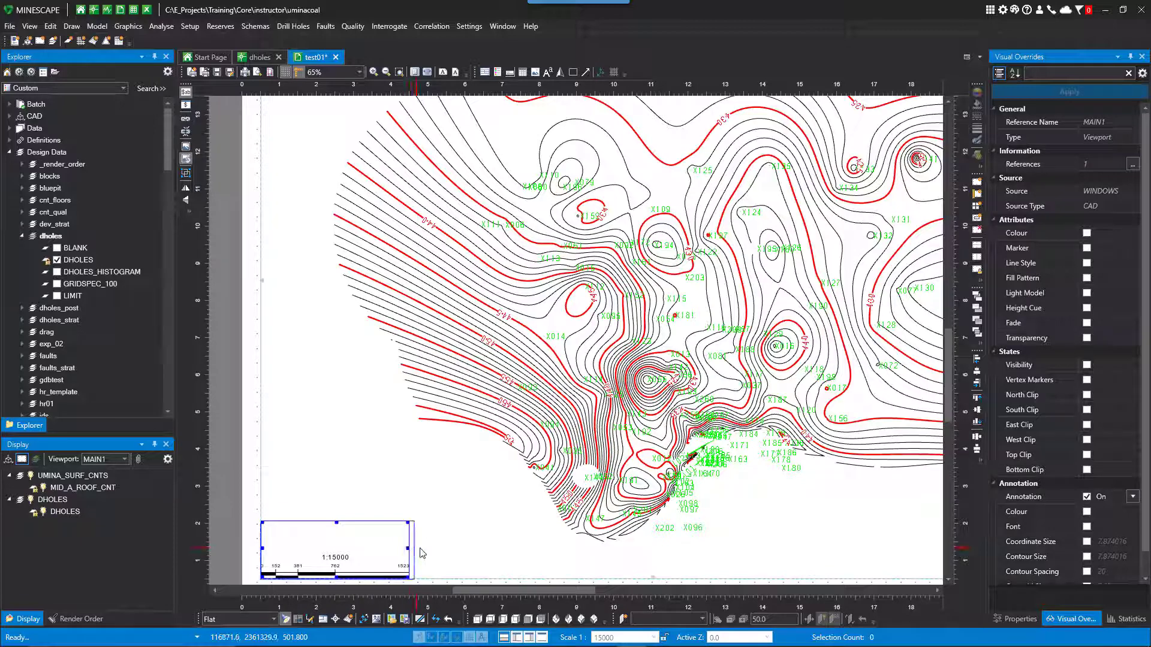
scroll(413, 551, "down", 1)
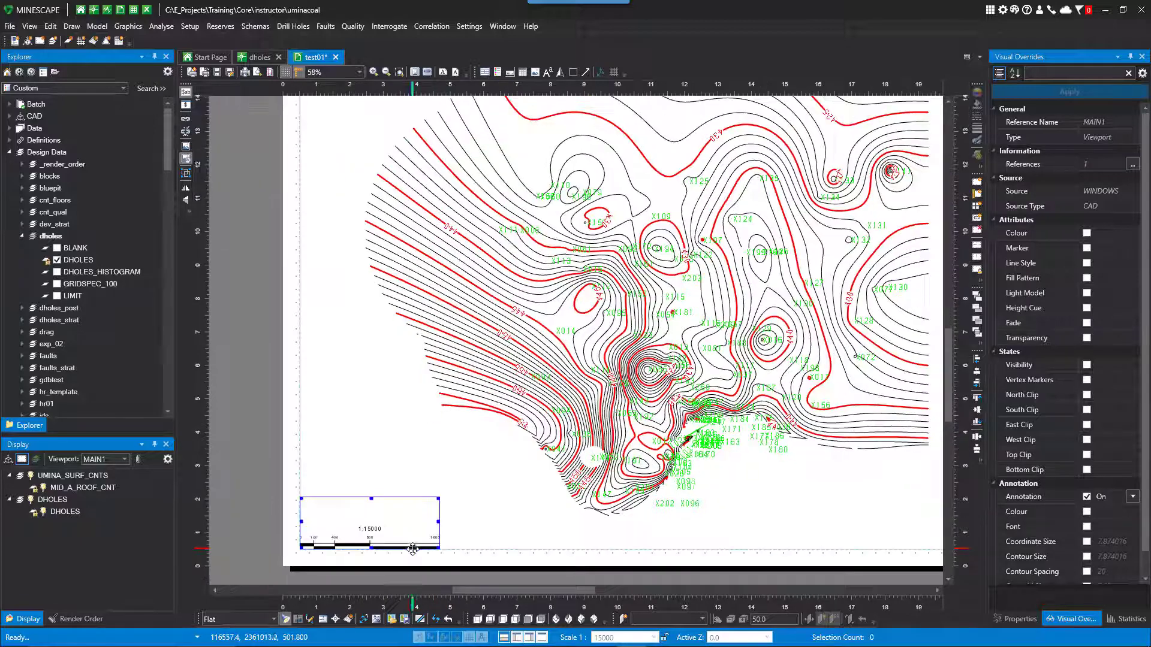
left_click(489, 504)
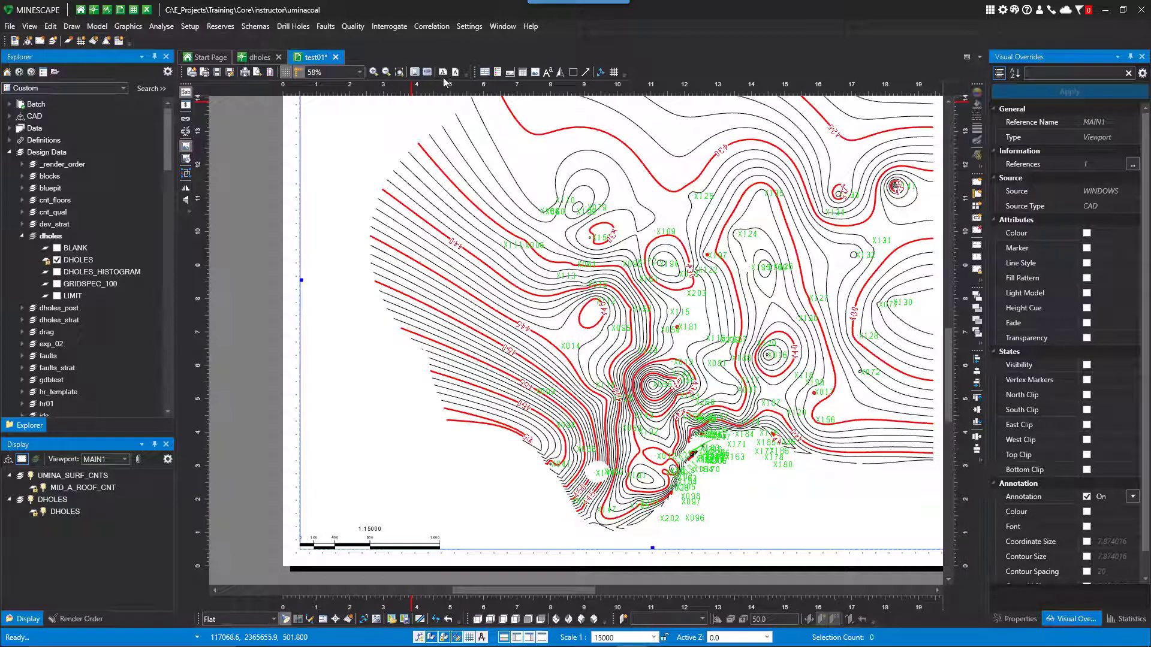
left_click(413, 72)
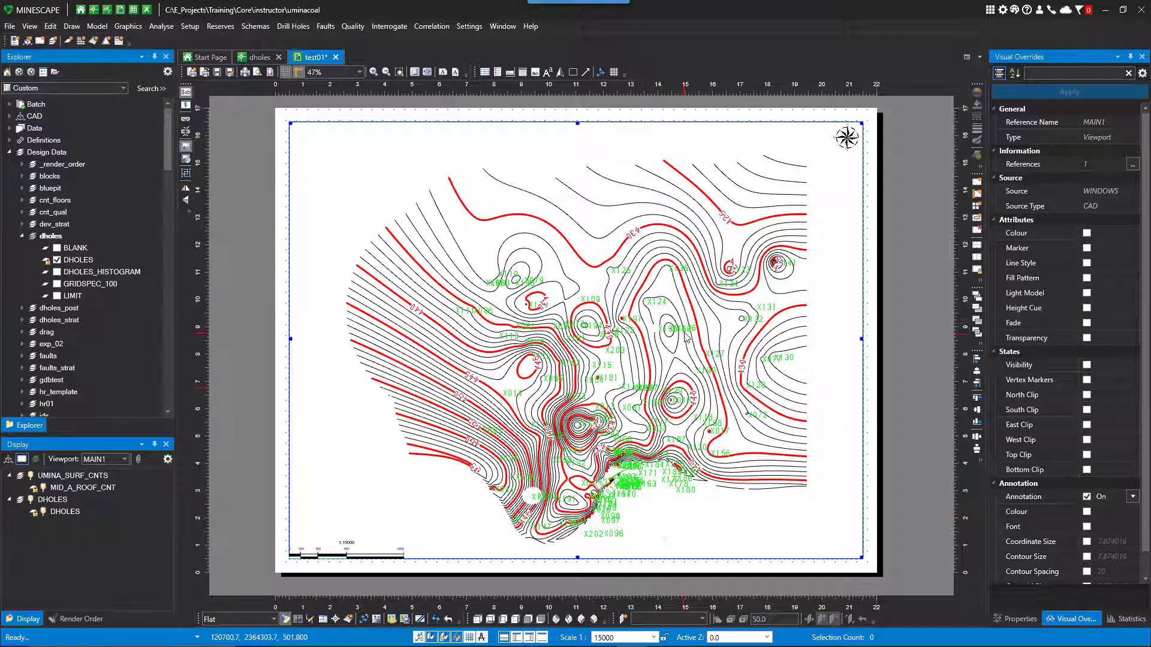
Move and enlarge the north arrow in the page's upper-left corner and change its image to default_northarrow3.png
left_click(847, 139)
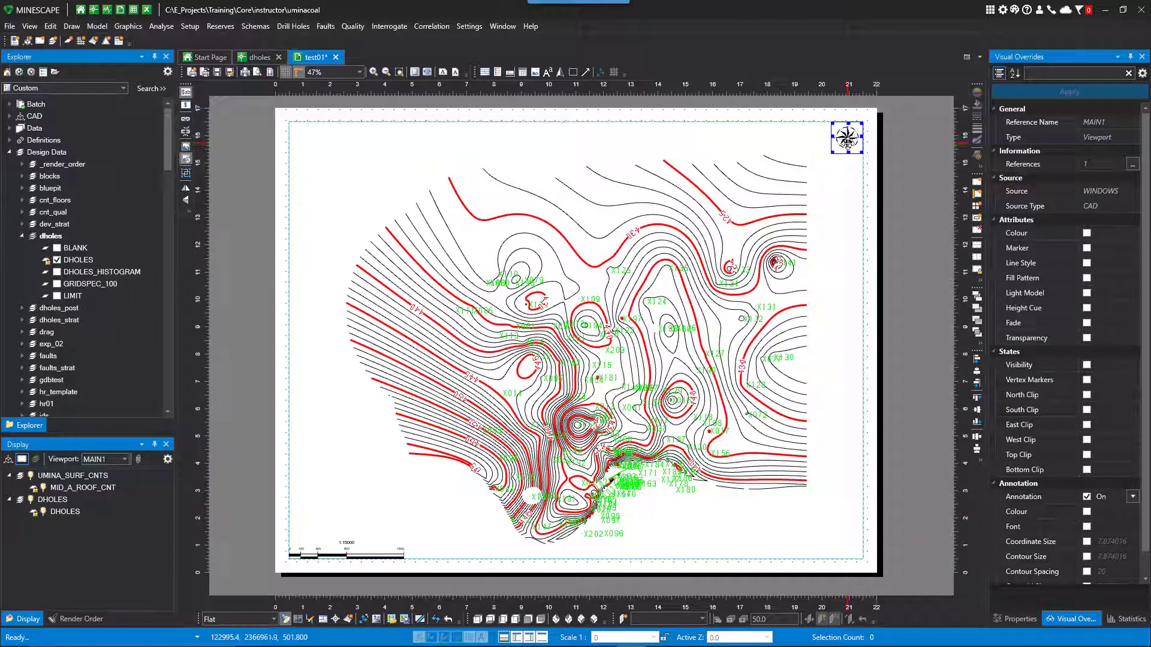
left_click_drag(847, 140, 350, 195)
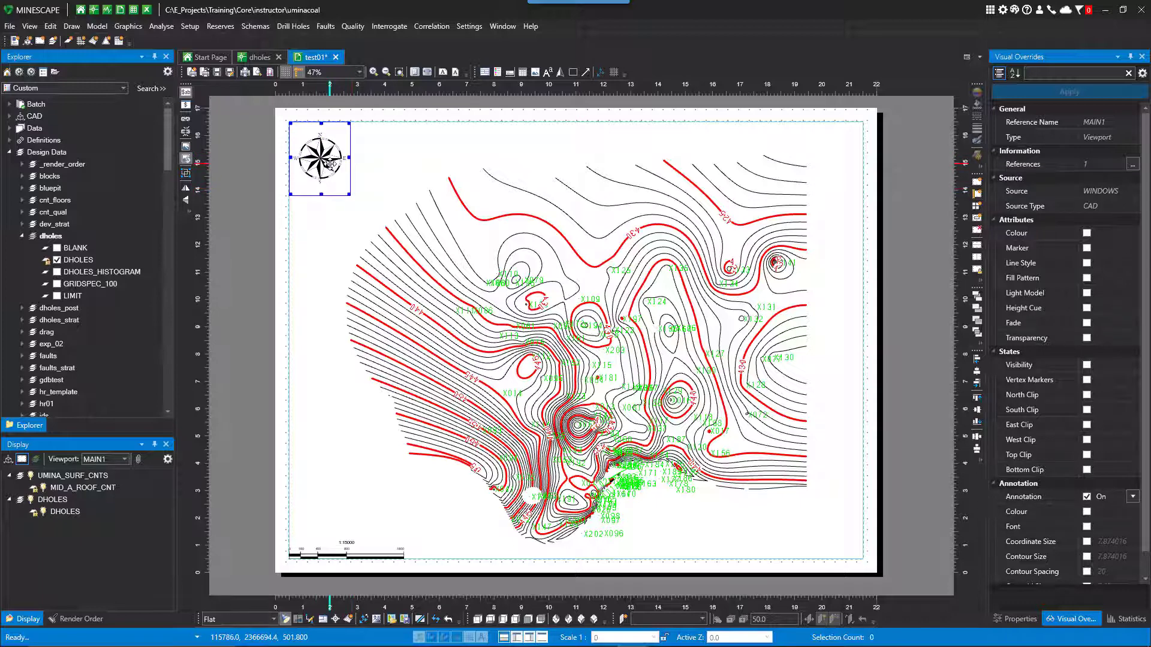
double_click(329, 163)
left_click(404, 94)
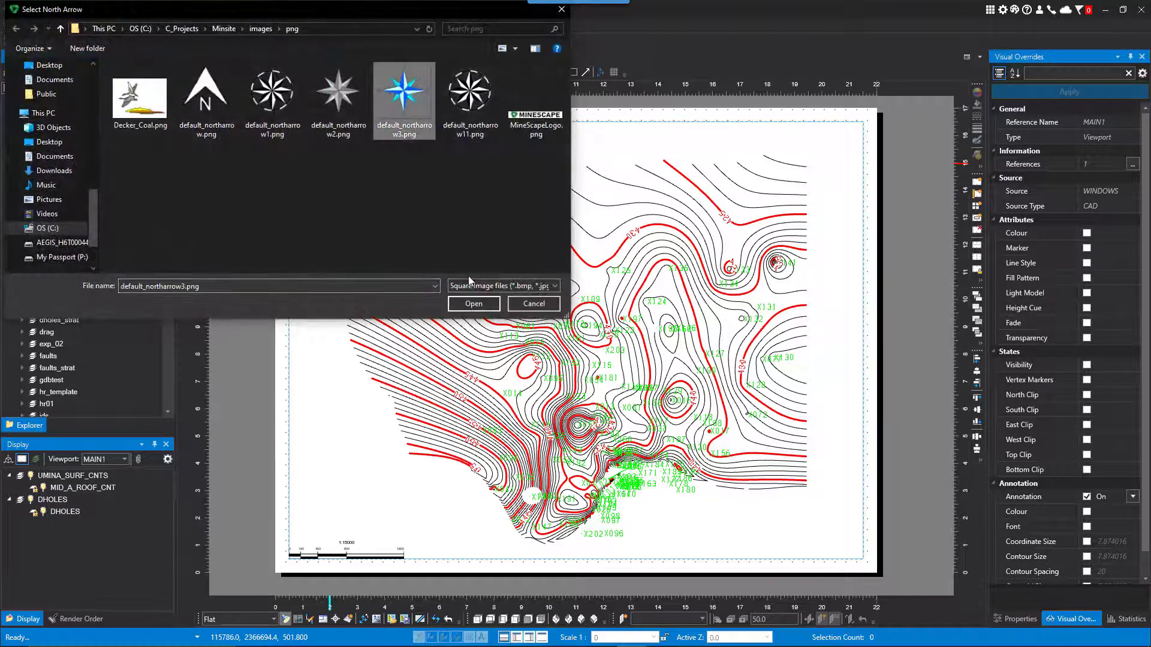
left_click(473, 303)
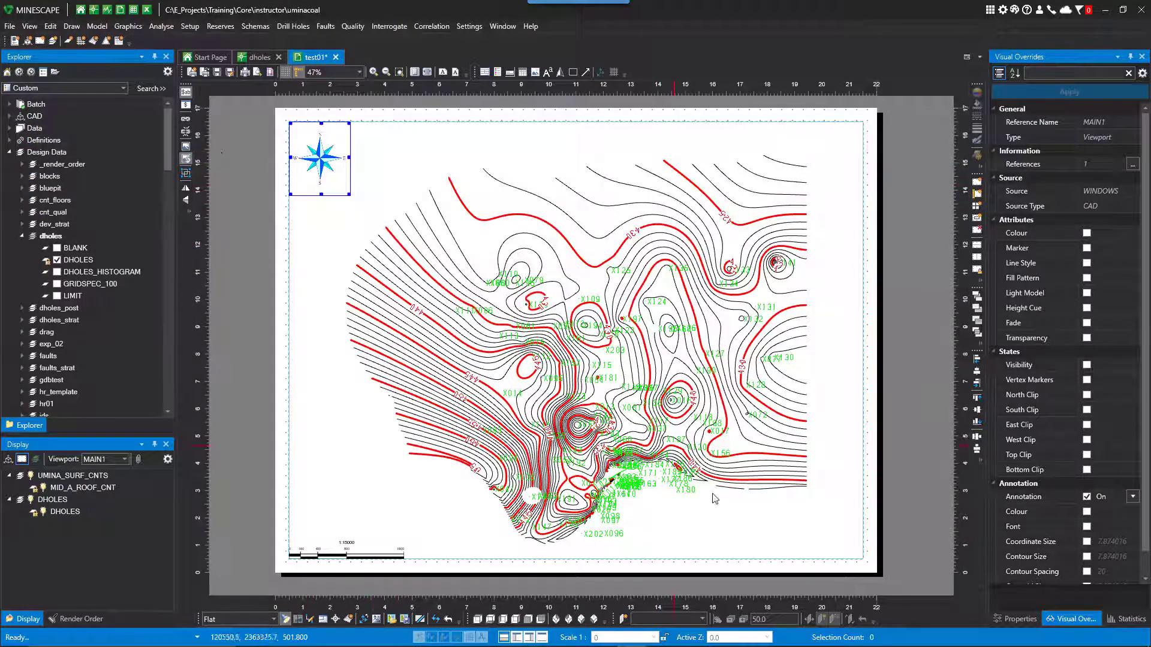
Check the page in print preview and shift the map slightly up and left within its viewport
left_click(778, 523)
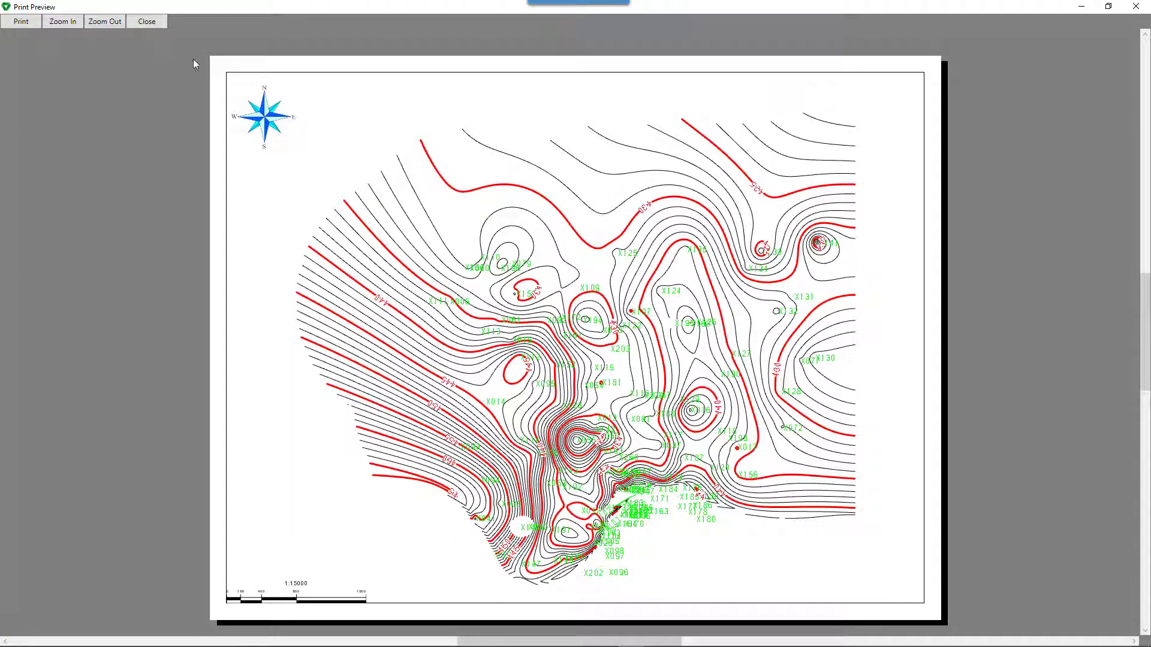
left_click(147, 22)
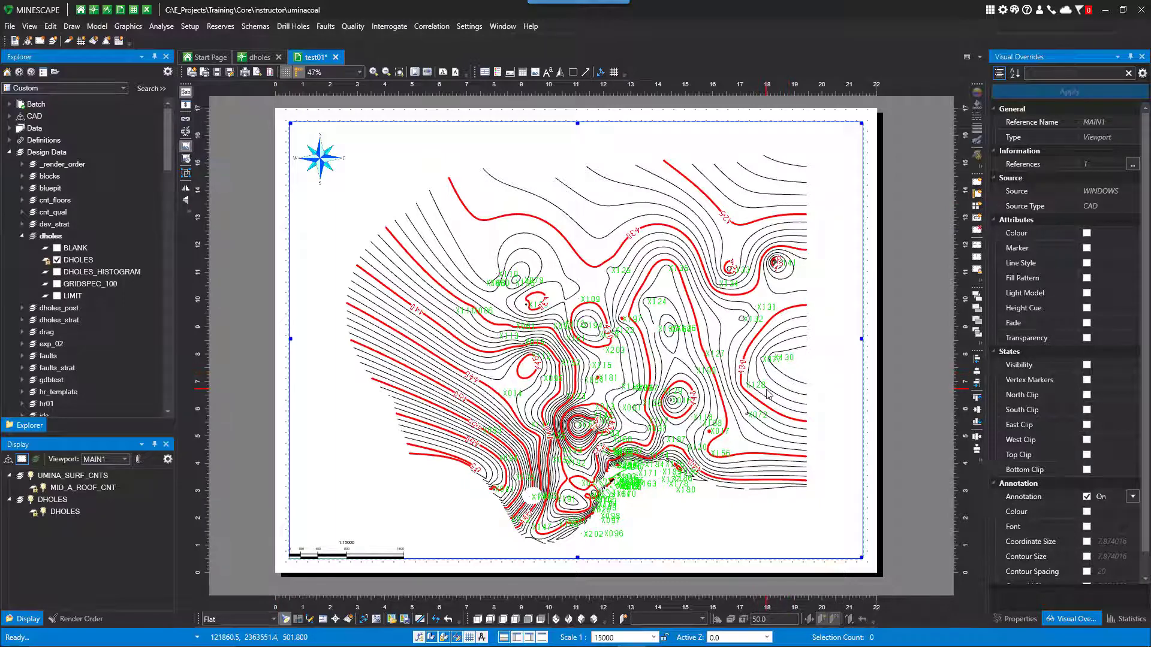
left_click_drag(702, 446, 683, 439)
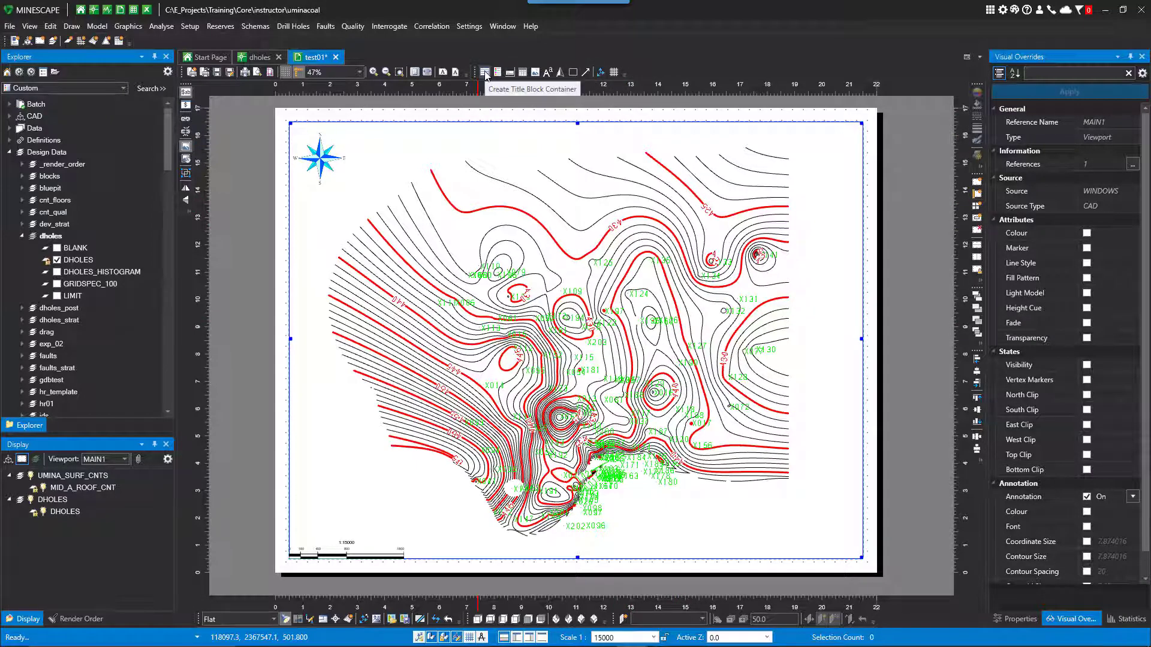
Create a title block with 9 rows and 4 columns in the page's lower-right corner and merge its top three rows
left_click(485, 74)
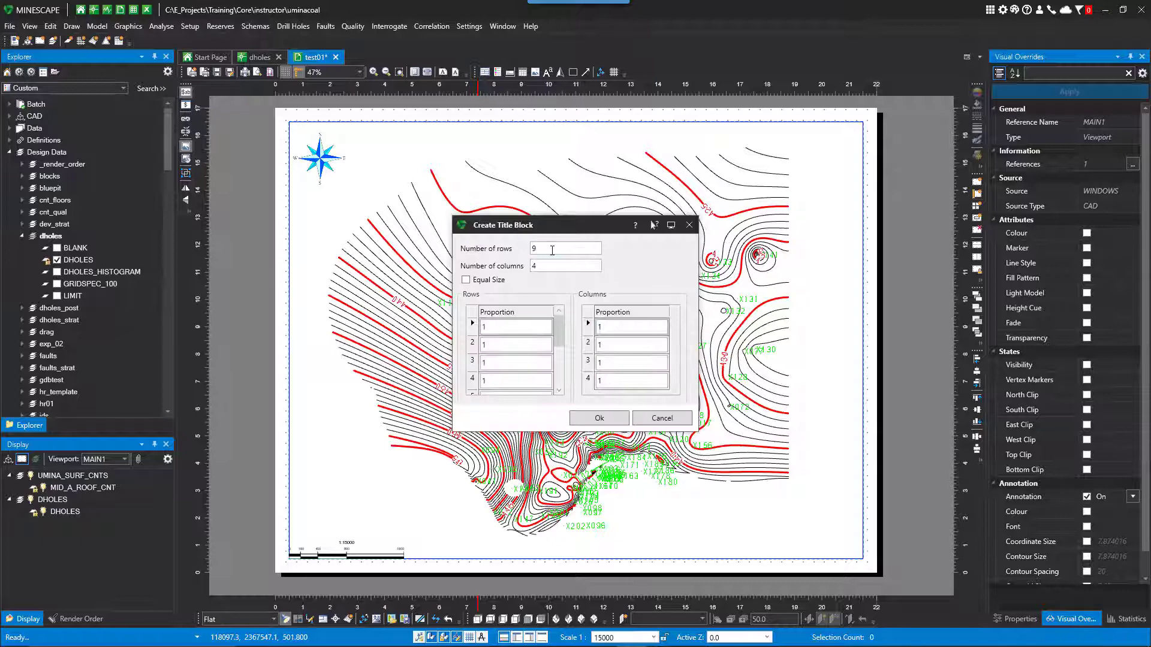
left_click(599, 418)
left_click(631, 432)
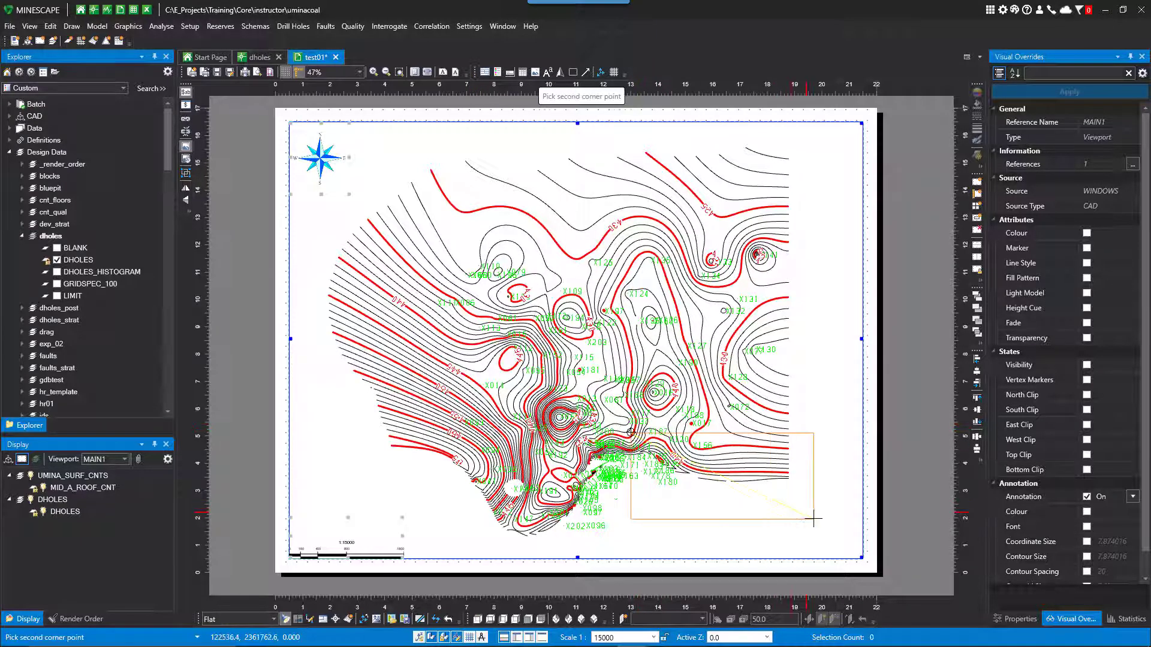
left_click(863, 551)
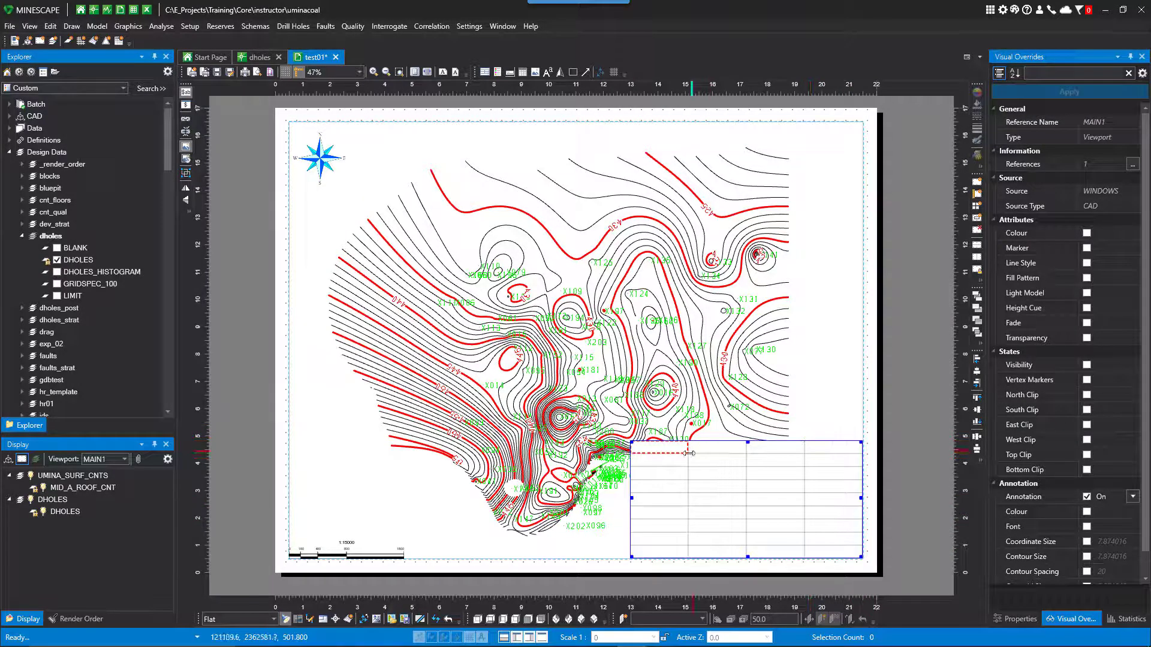
right_click(795, 455)
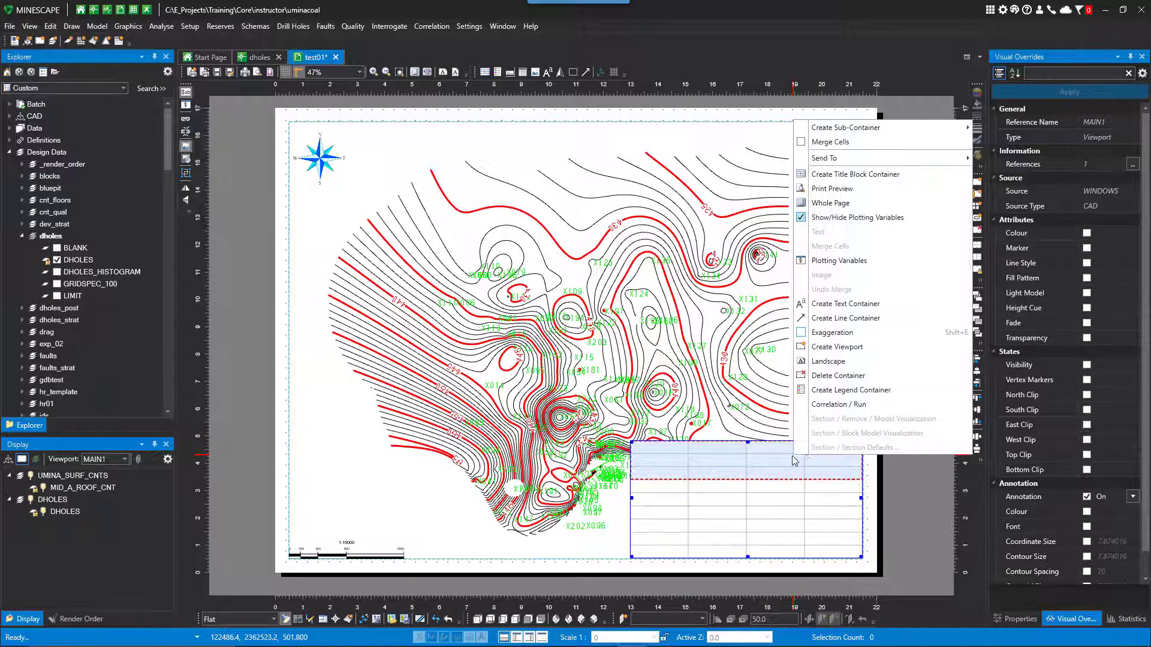
left_click(830, 142)
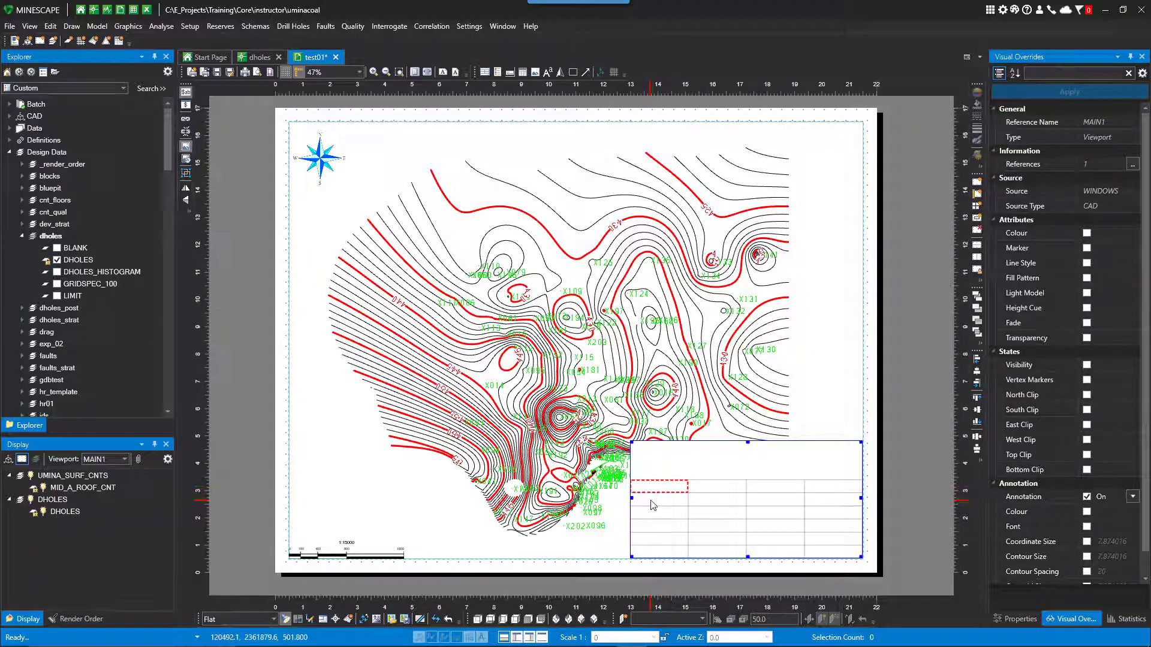
Merge rows four to seven of the title block into two cells, one spanning the first two columns and one the last two
left_click_drag(658, 493, 695, 521)
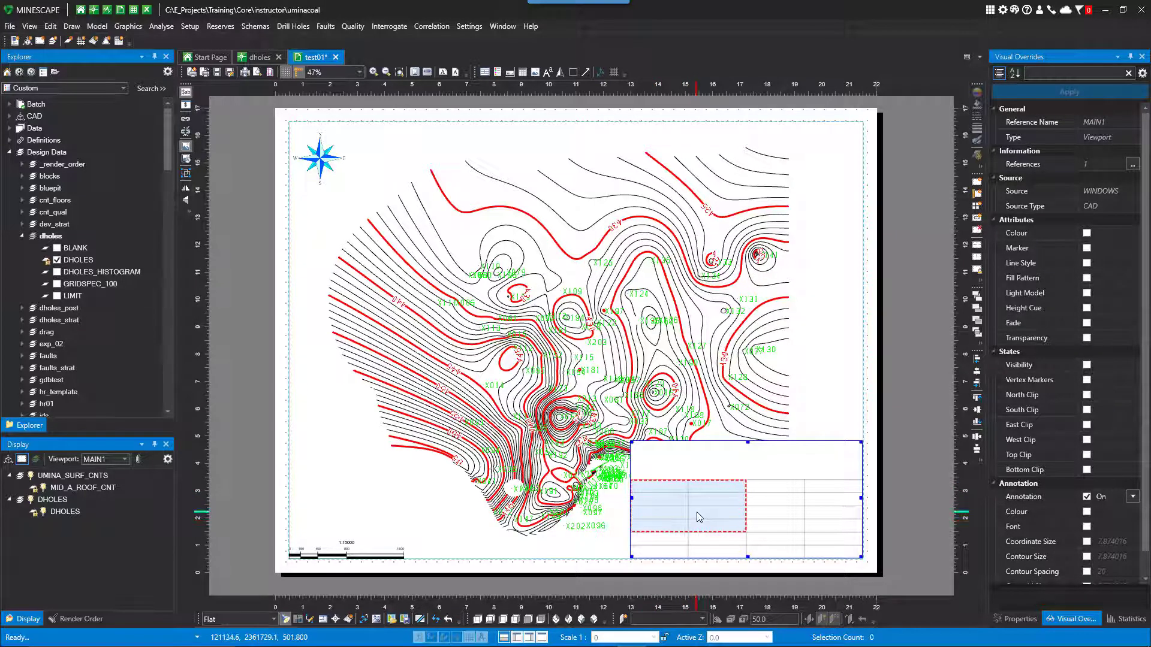
right_click(696, 512)
left_click(737, 199)
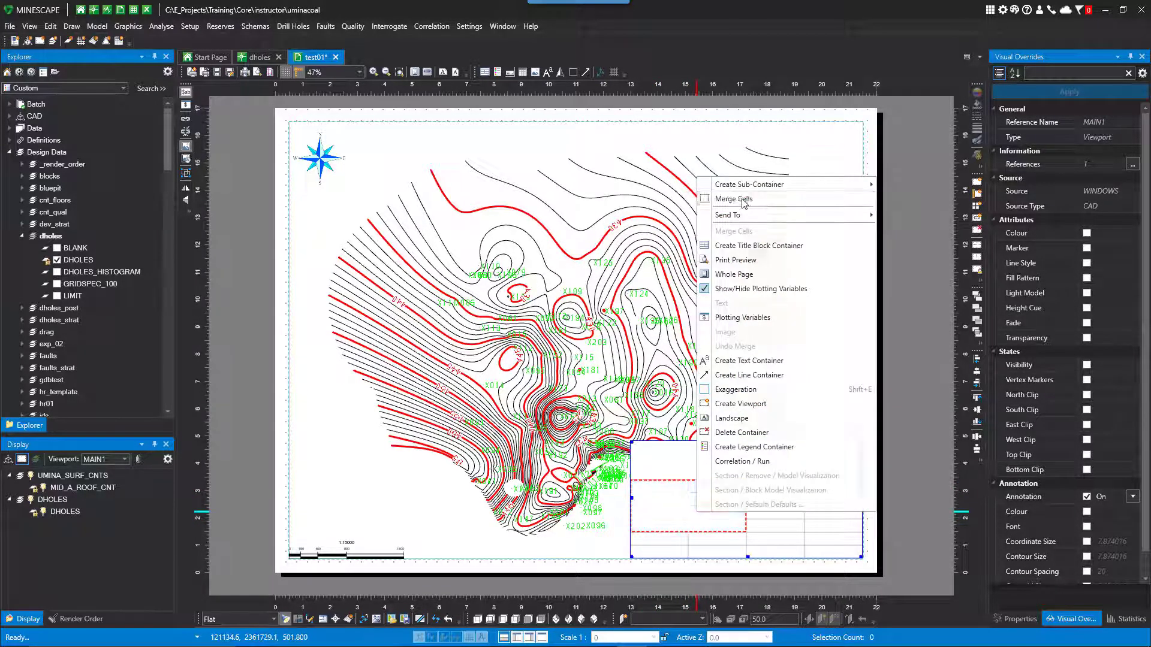
left_click(773, 495)
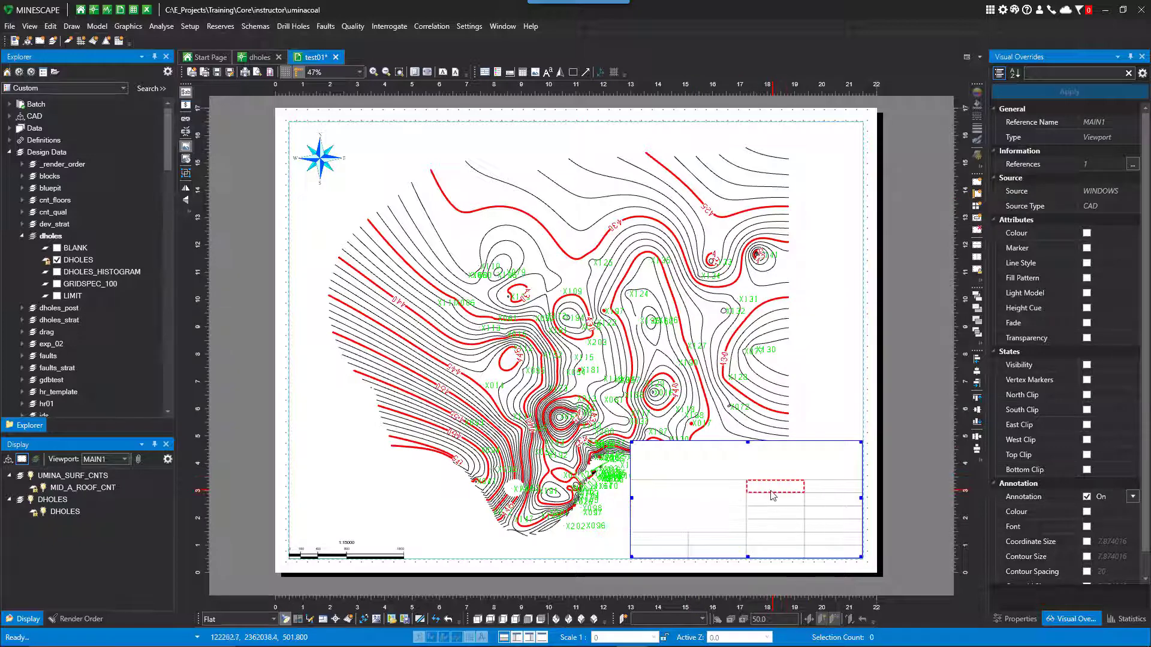
left_click_drag(781, 492, 828, 533)
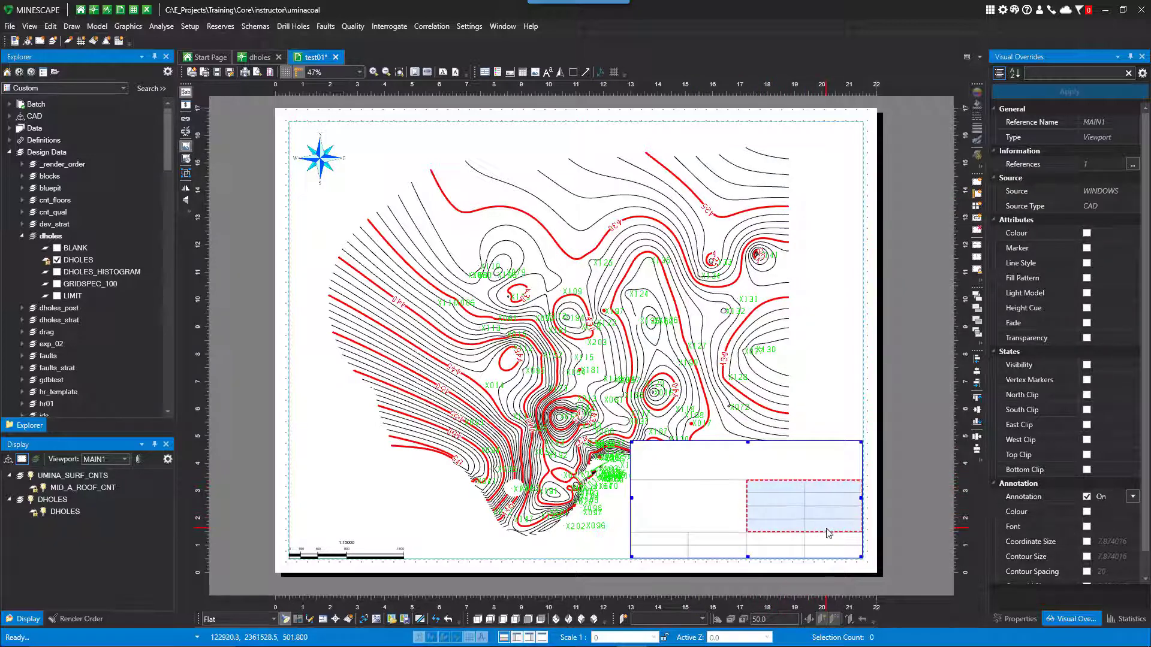
right_click(827, 518)
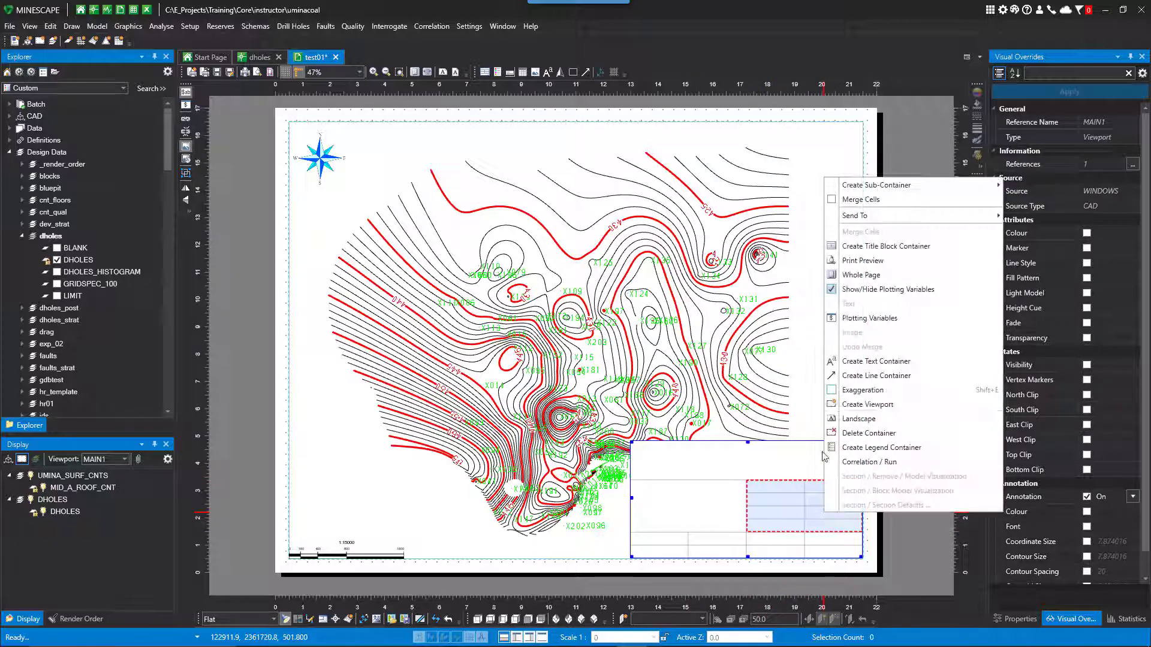
left_click(854, 199)
Shift the divider between the third and fourth columns in the title block's bottom two rows slightly to the right
left_click(671, 542)
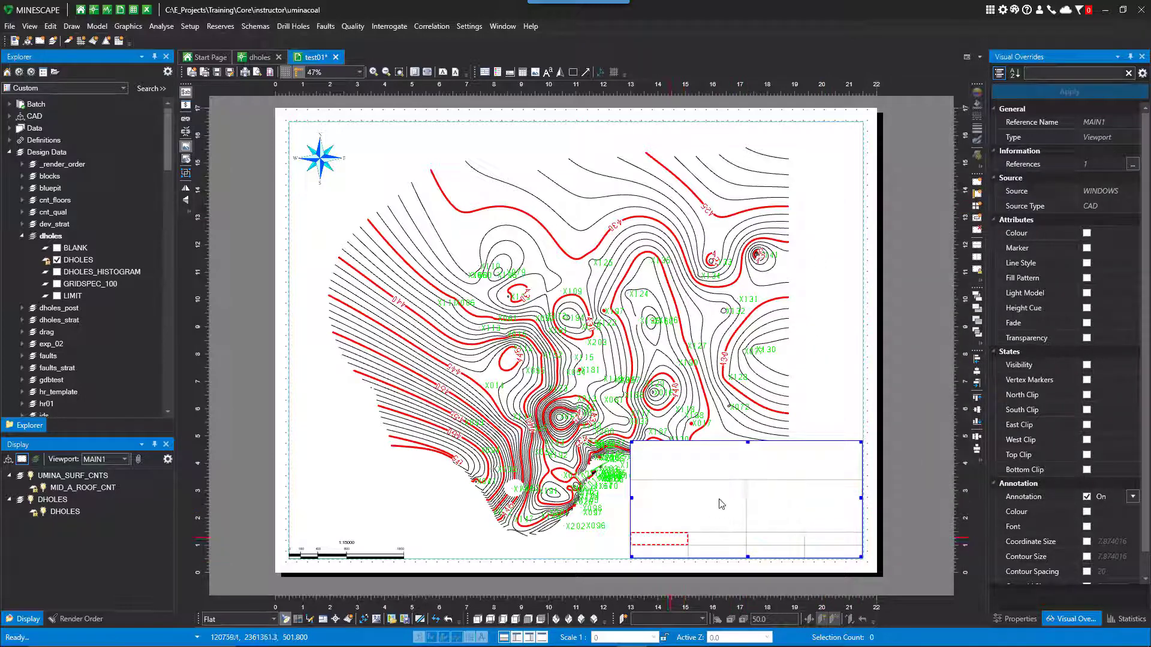
mouse_move(804, 545)
left_mouse_down()
mouse_move(793, 546)
mouse_move(824, 539)
left_mouse_up()
left_click_drag(826, 540, 819, 539)
left_click(812, 394)
Make the title block's top merged cell a text sub-container and enter <$Description1> and <$Description2> on separate lines
left_click(736, 460)
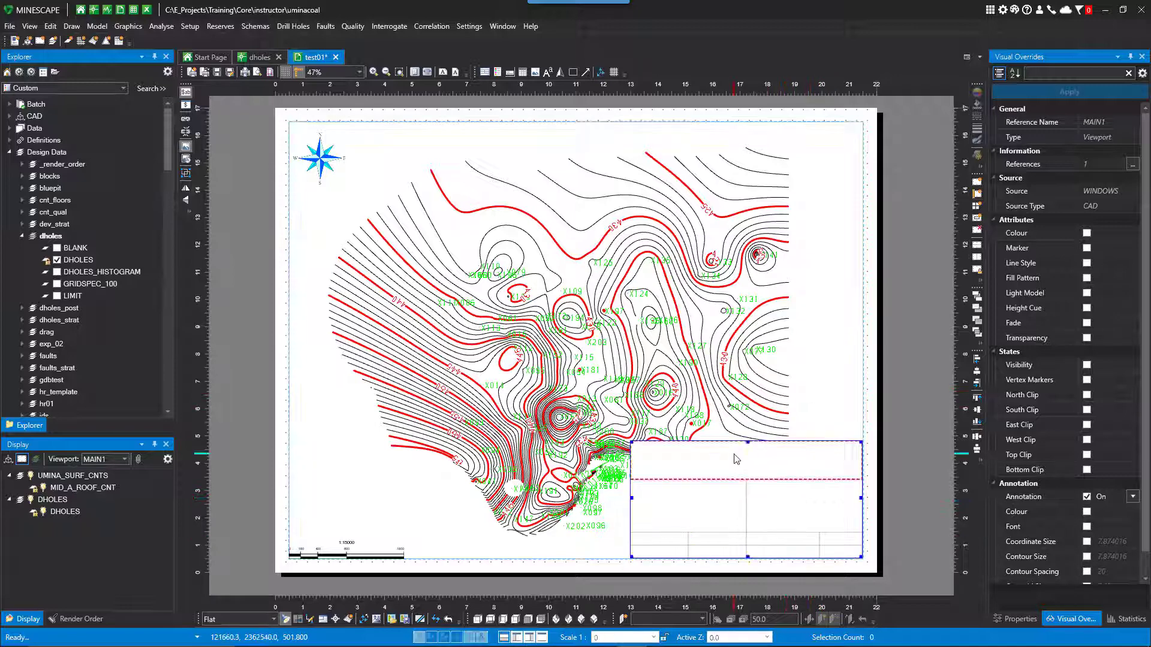
right_click(736, 460)
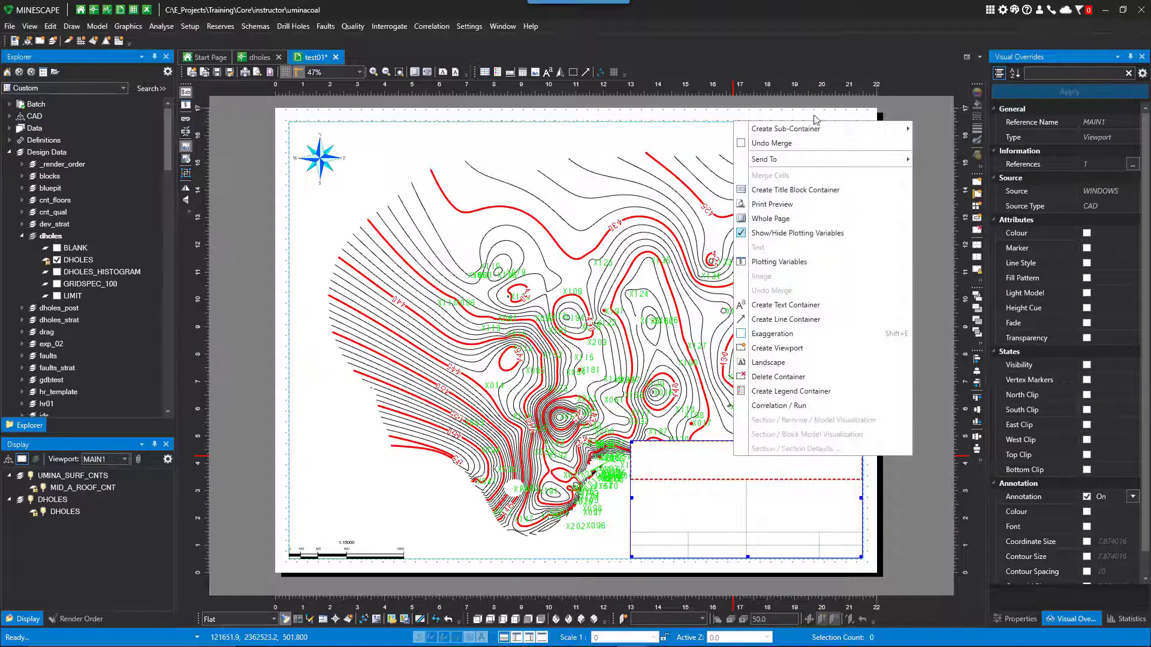
mouse_move(814, 129)
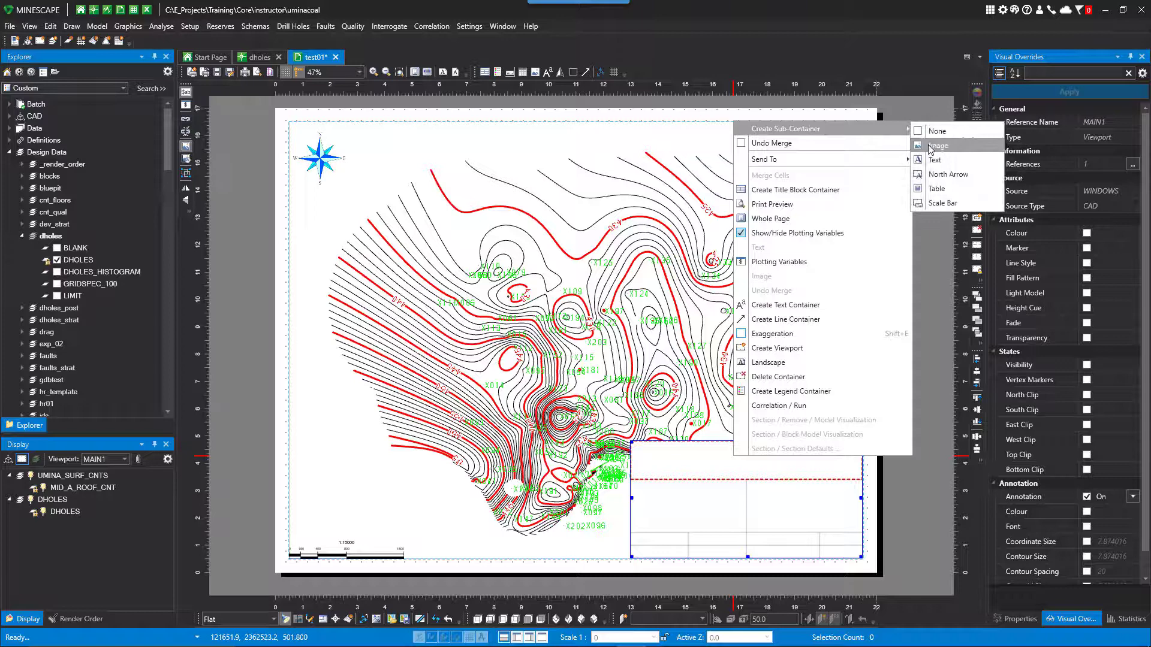
left_click(936, 162)
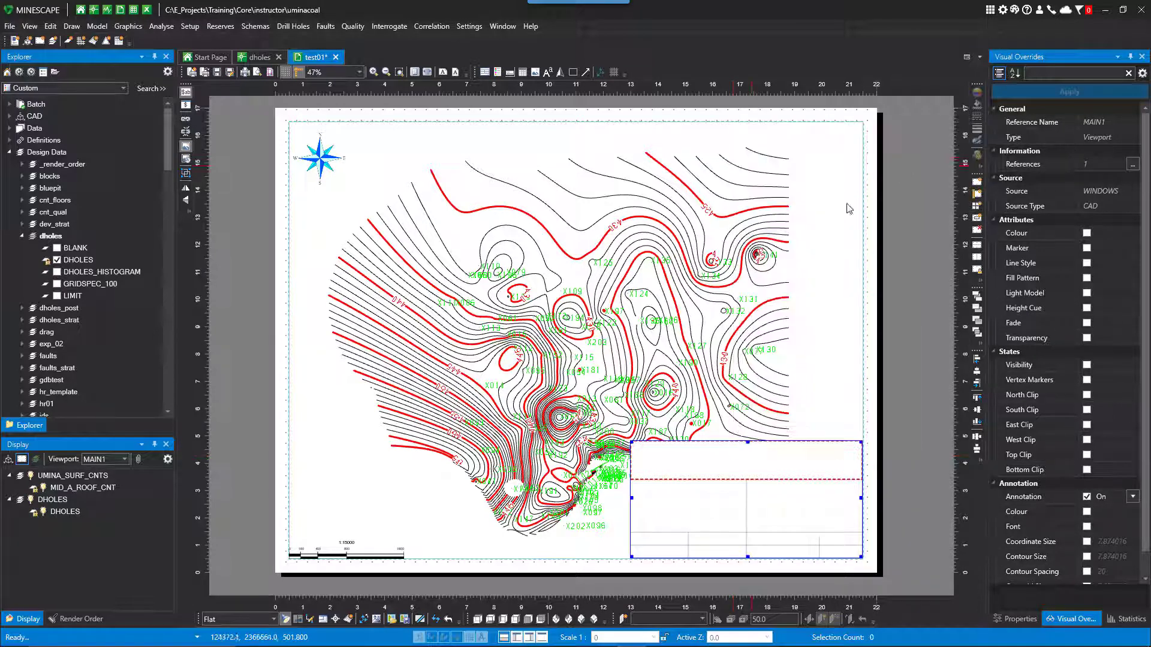
left_click(734, 463)
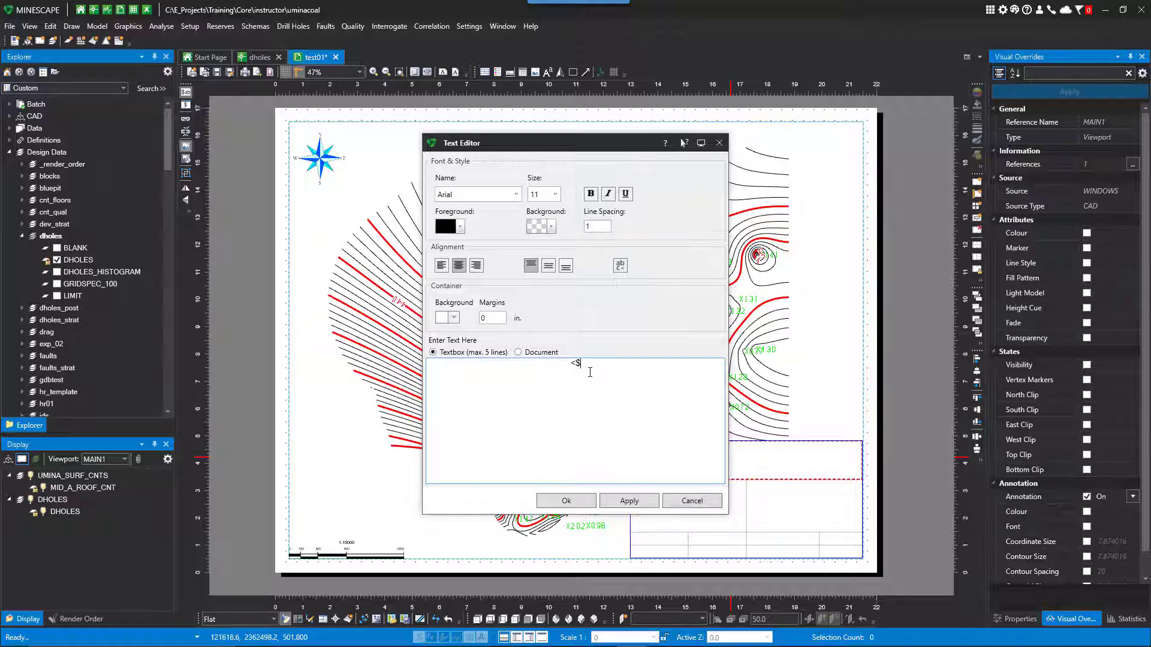
type("<$Description1>")
key("Return")
type("<$Description2>")
Format both description variable lines in bold at size 28 and accept the text
left_click_drag(633, 376, 514, 365)
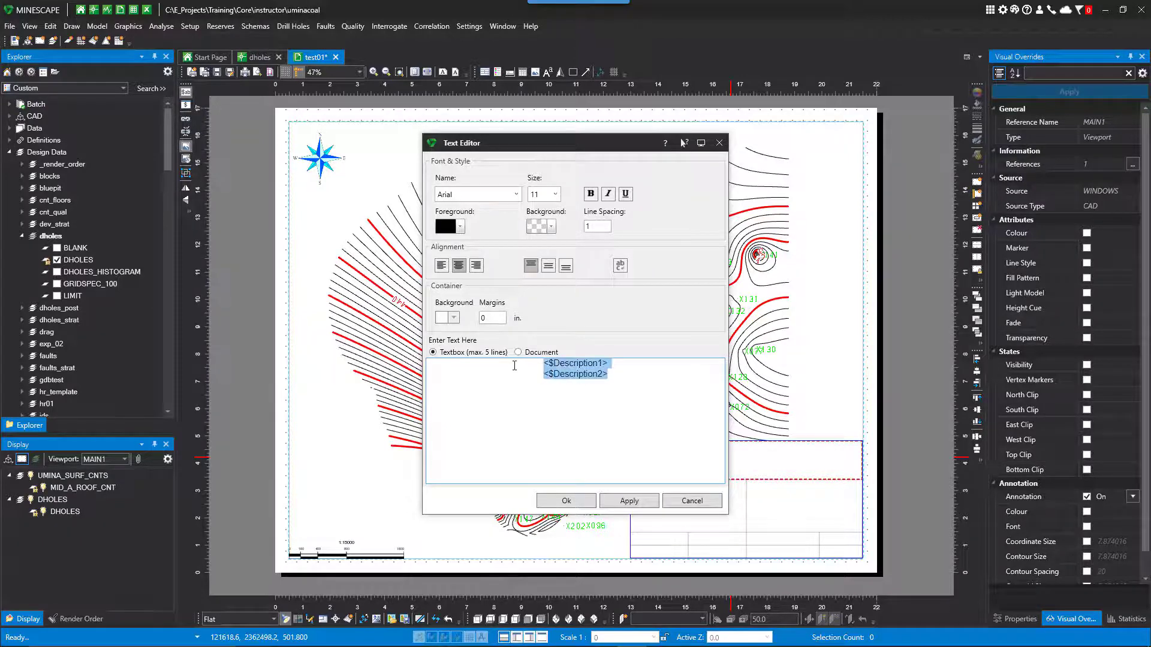
left_click(555, 195)
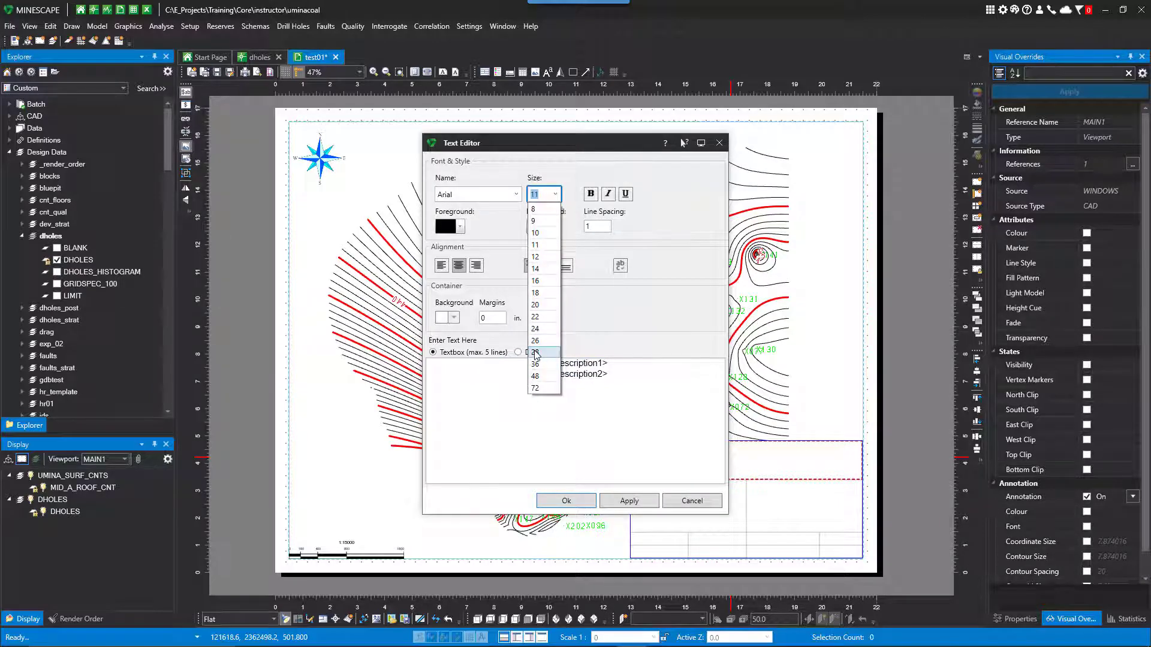
left_click(536, 353)
left_click(590, 193)
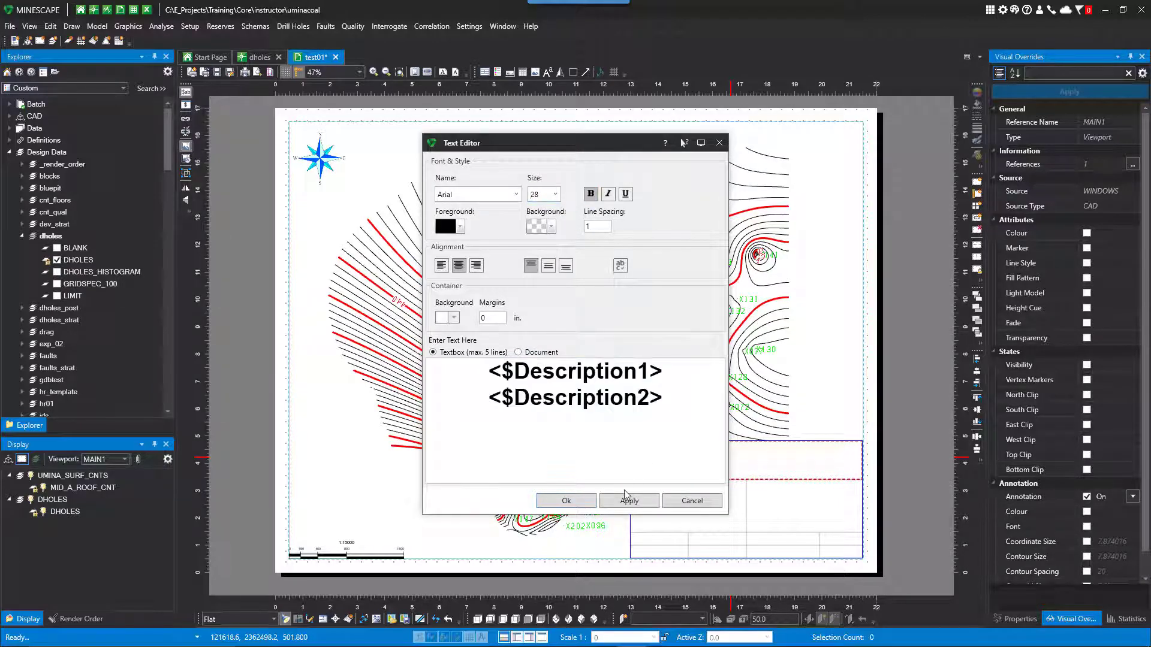
left_click(586, 503)
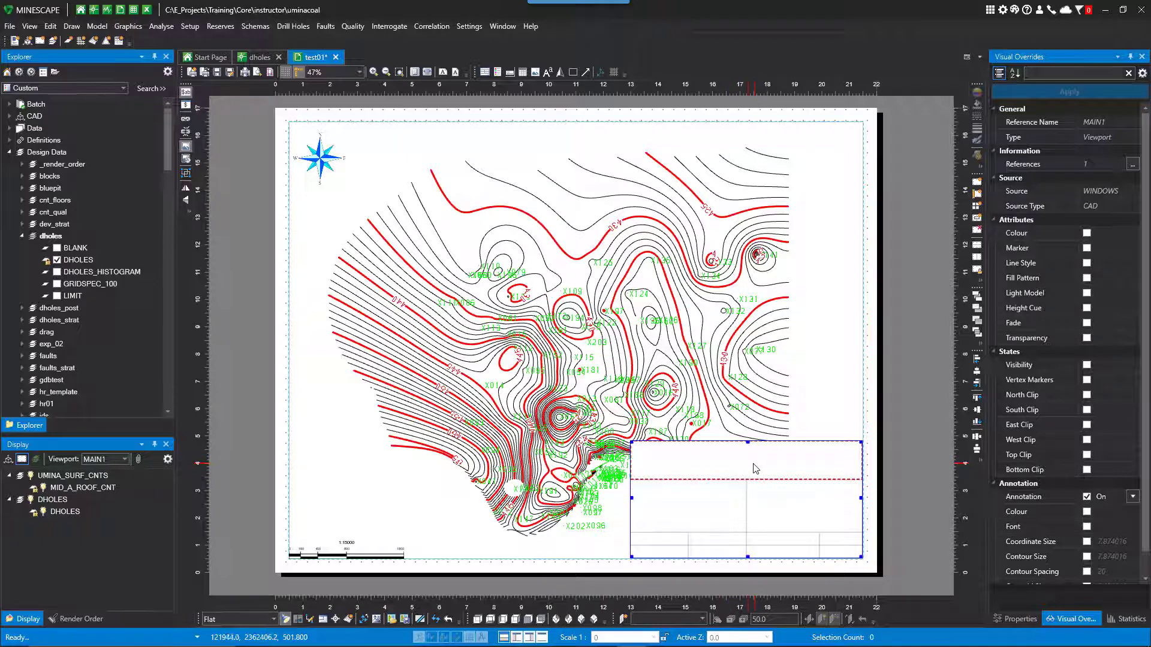
Display the plotting variable names on the page and align the top cell's text vertically to the middle
left_click(185, 105)
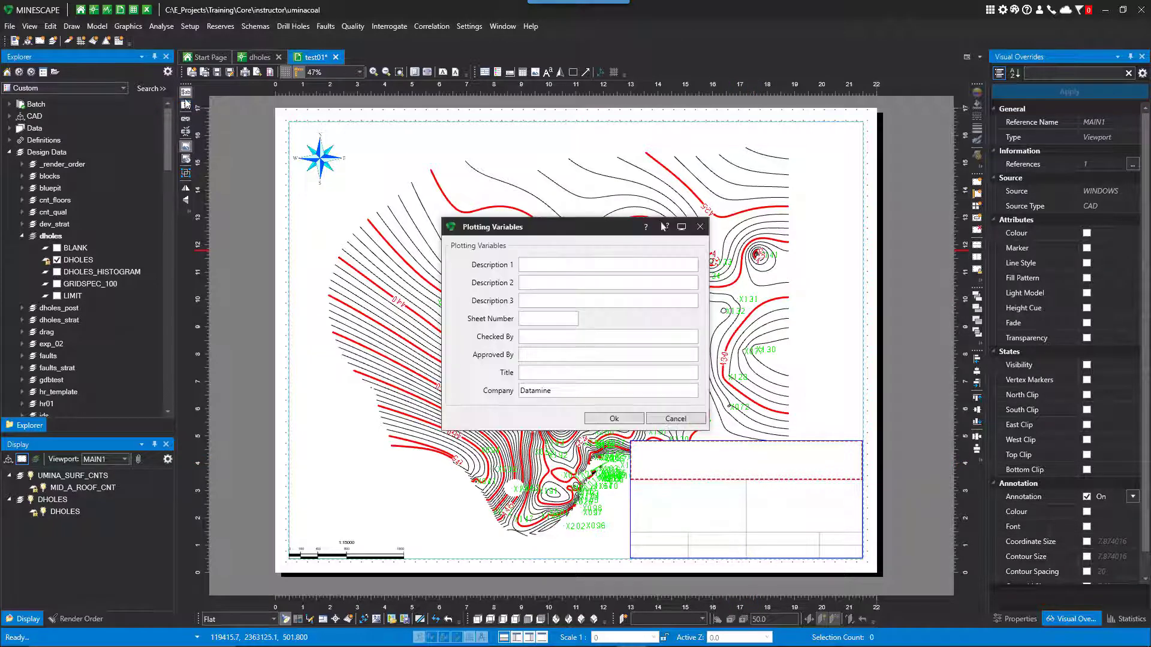
left_click(674, 420)
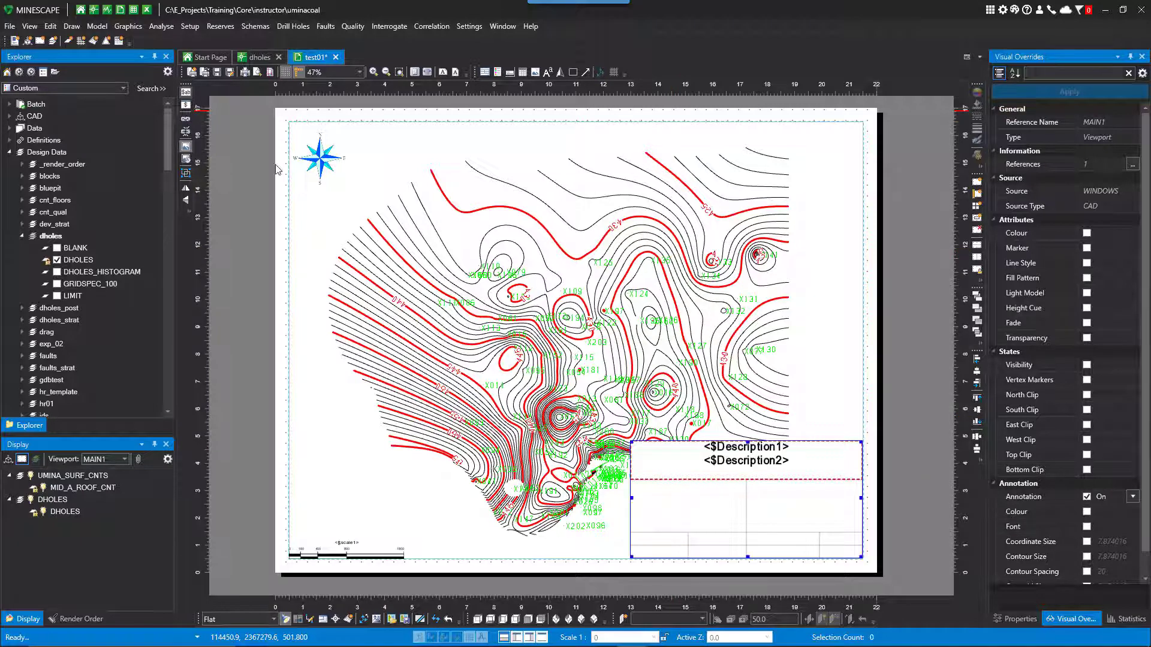
double_click(749, 462)
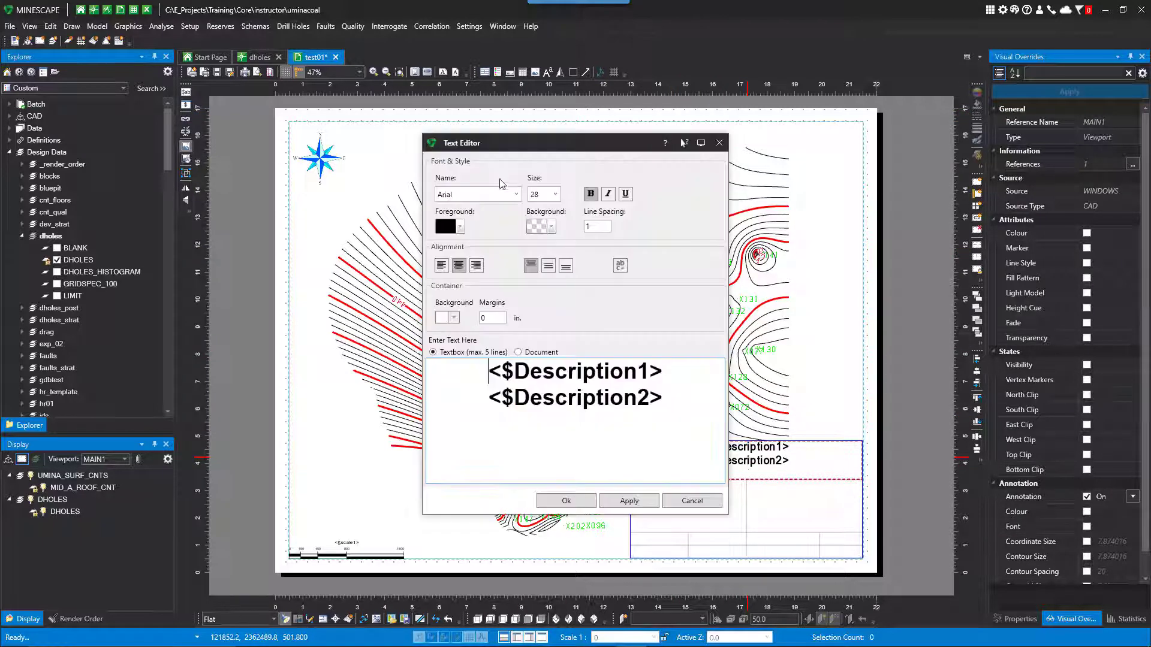
left_click(548, 265)
left_click(567, 501)
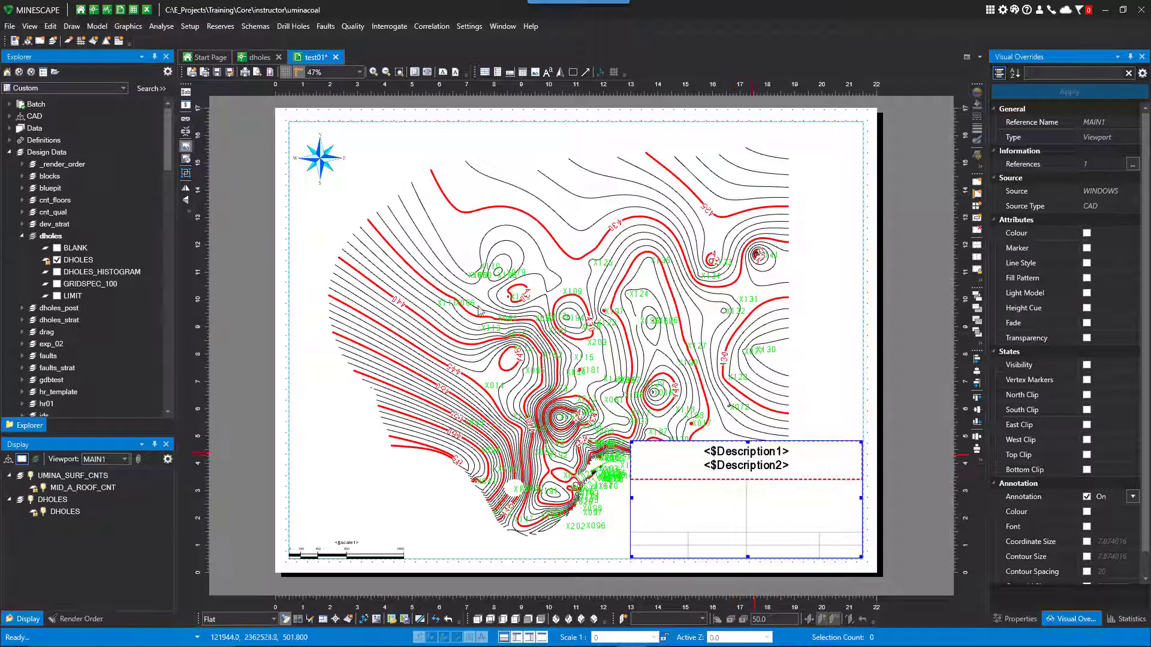
Set Description 1 to "Middle A Roof Contours" and Description 2 to "showing Drill Holes", and display the variables' actual values
left_click(187, 108)
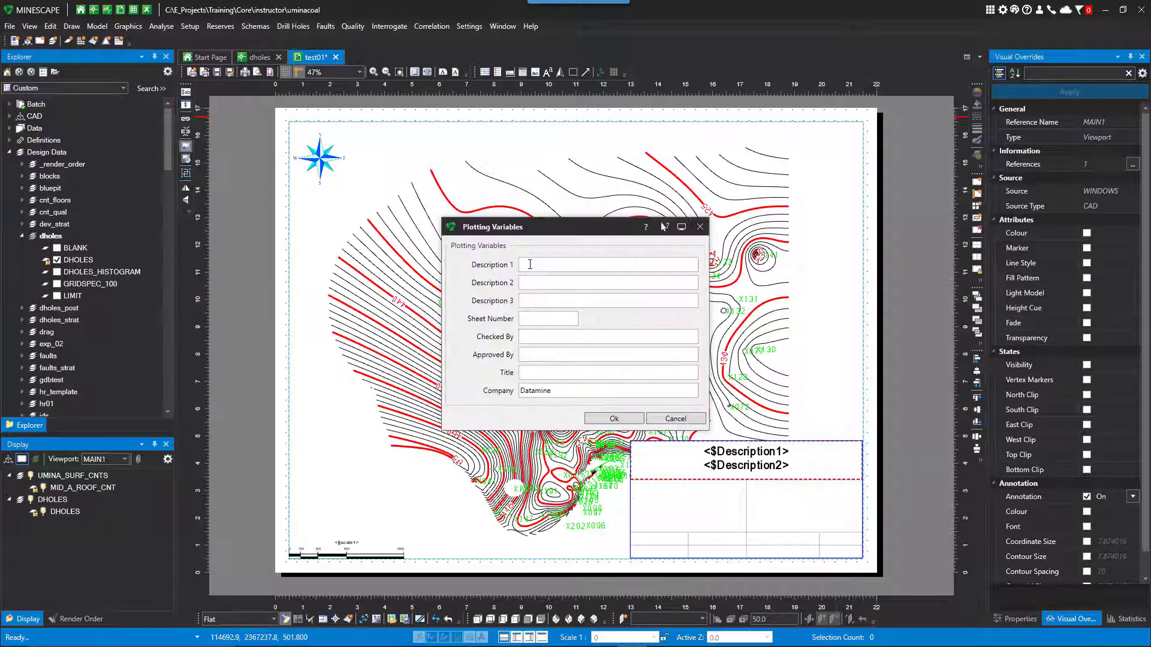
left_click(530, 265)
type("Middl")
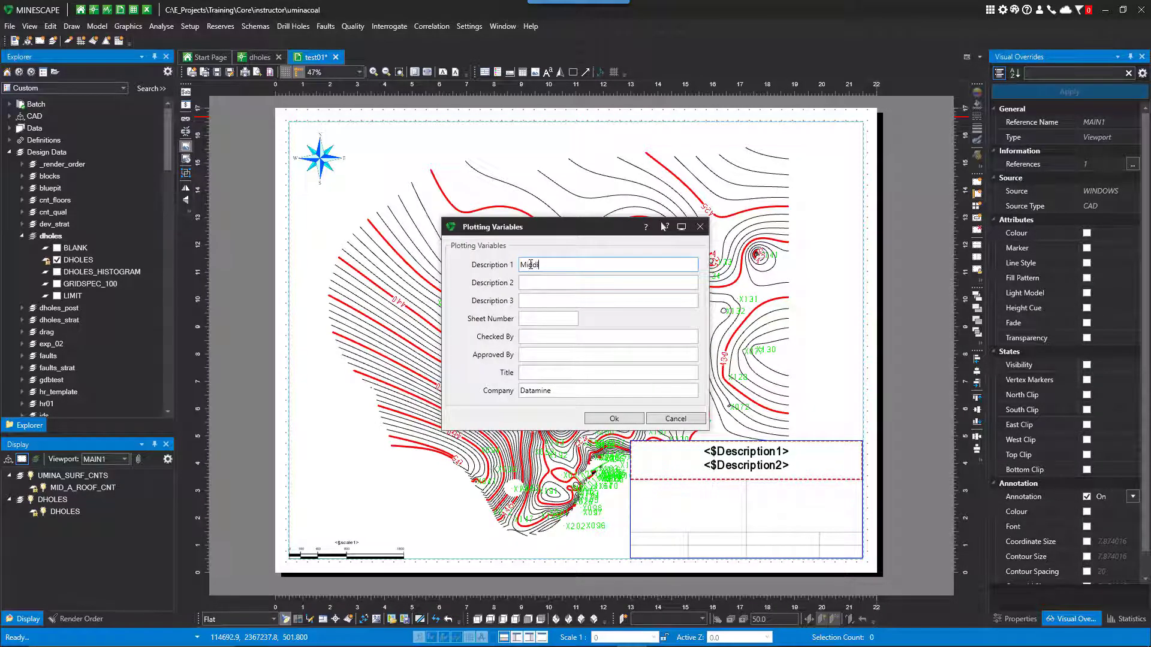
type("e A rRoof Contours")
key("Tab")
type("sh")
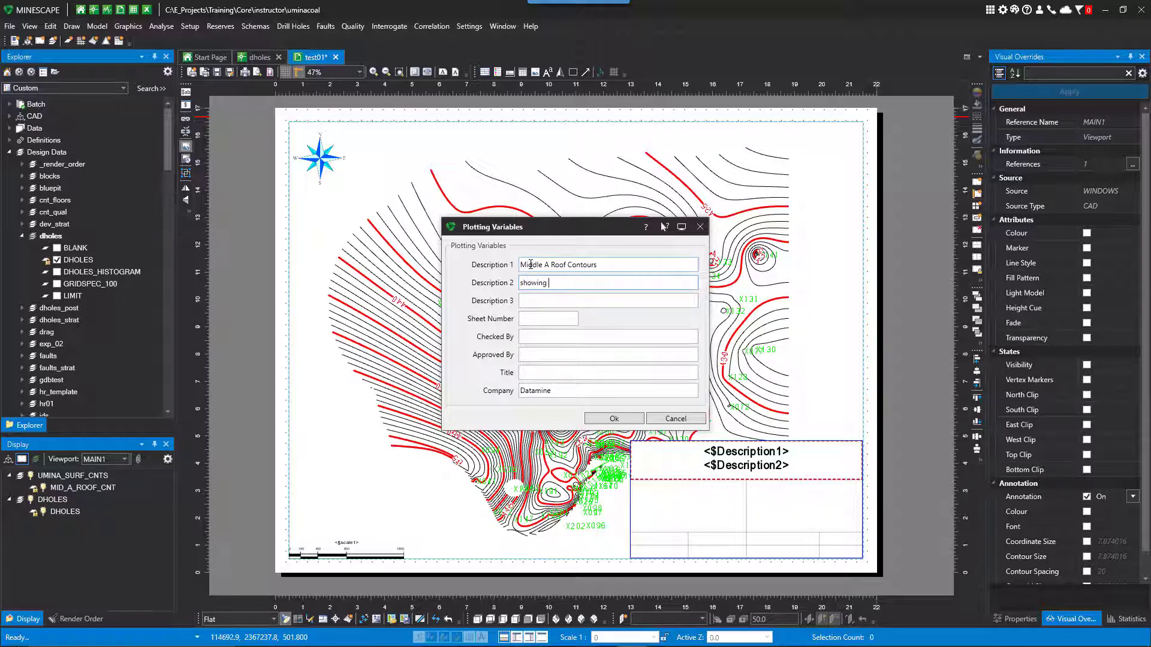
type("owing Drill Holes")
left_click(615, 418)
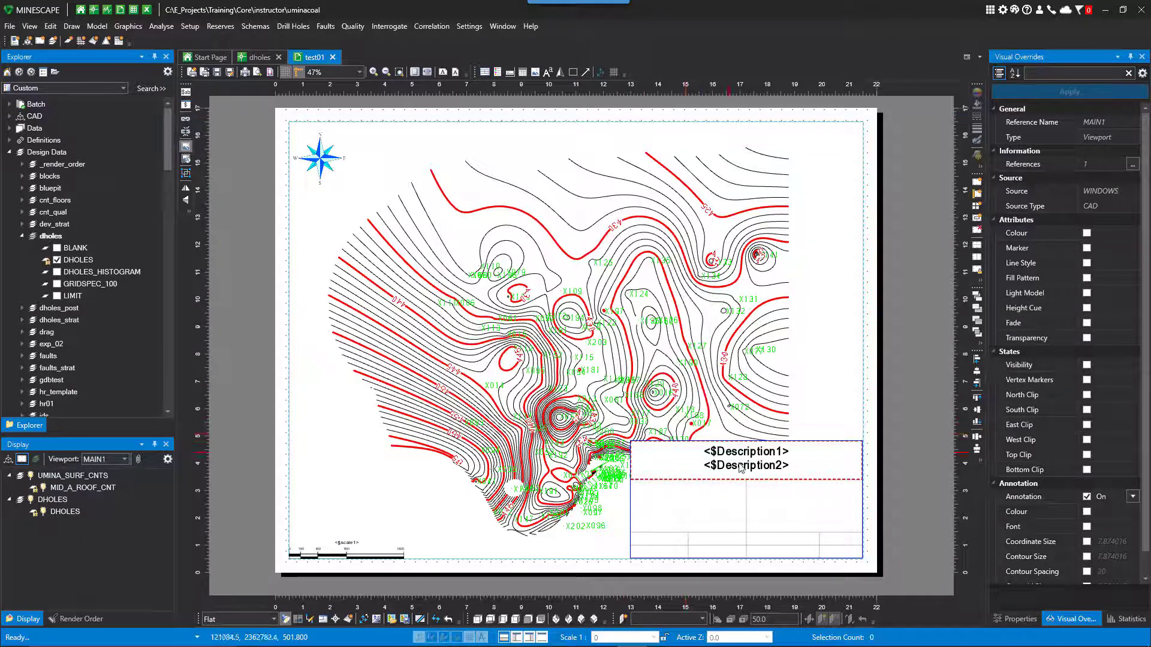
left_click(186, 94)
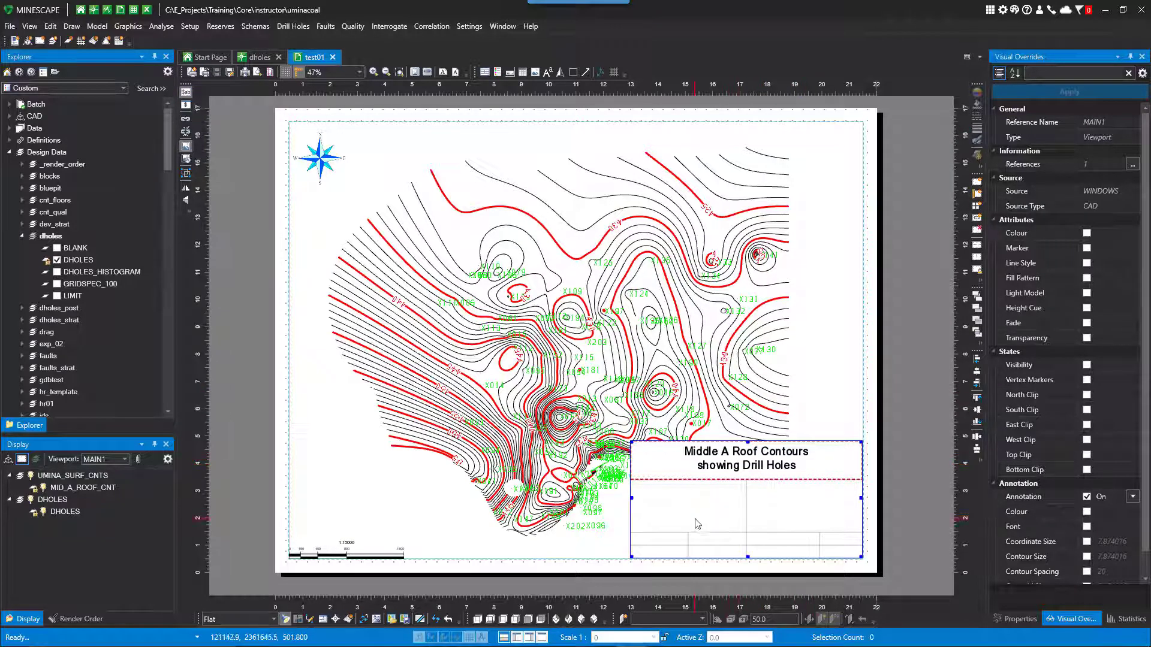
Make the right merged middle cell of the title block a text sub-container and enter "Datamine Mining Co." with its postal address
right_click(789, 510)
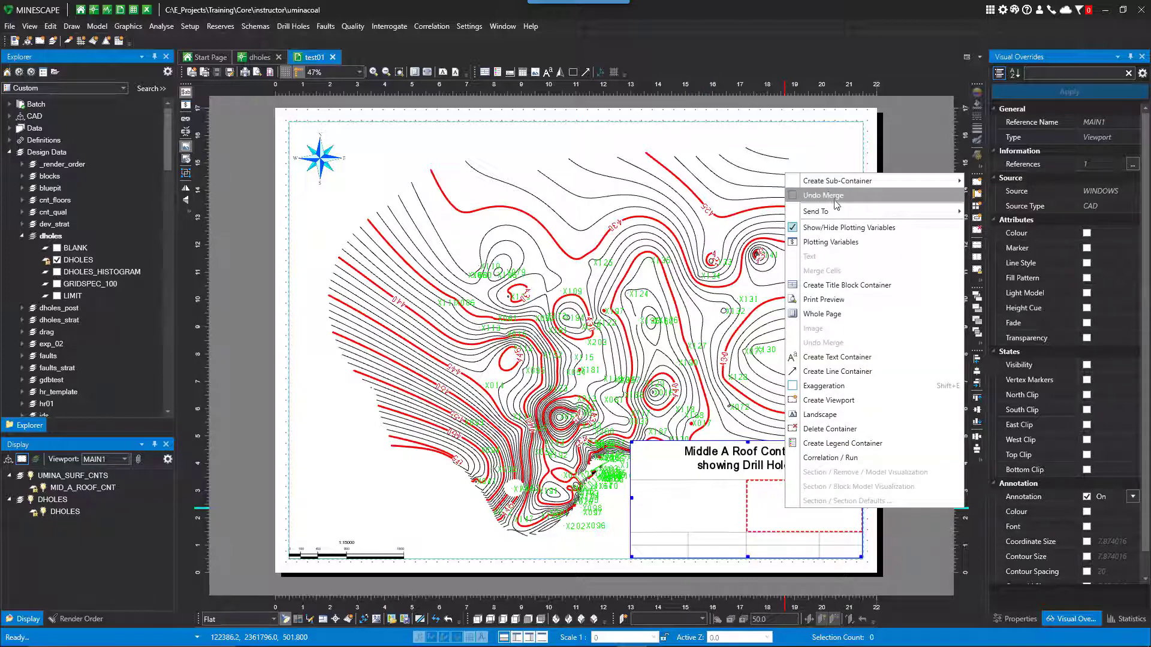
mouse_move(838, 181)
left_click(992, 213)
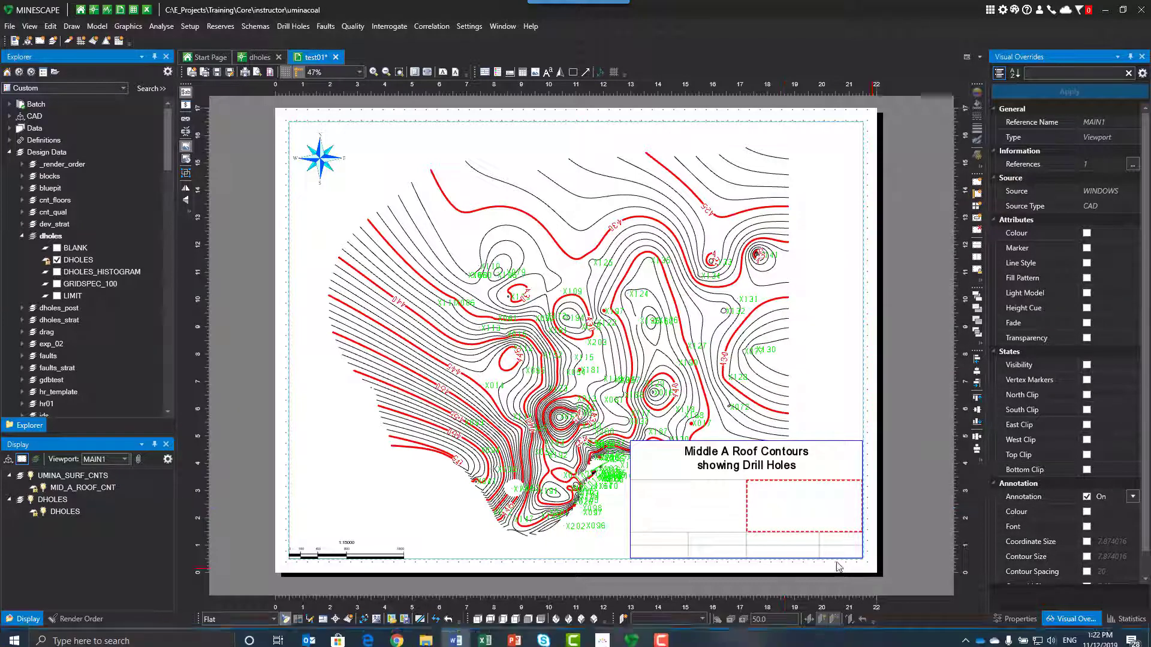
double_click(798, 501)
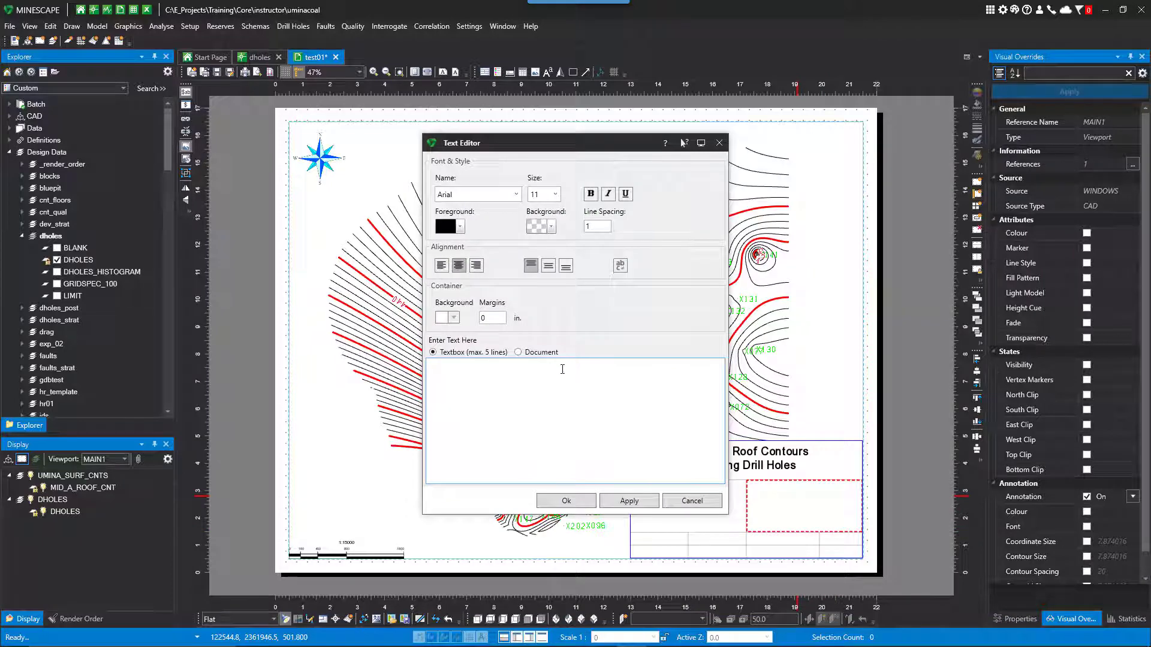
type("Datamine Mining Co. 46 Beachfront Blvd Charleston, SC 29401")
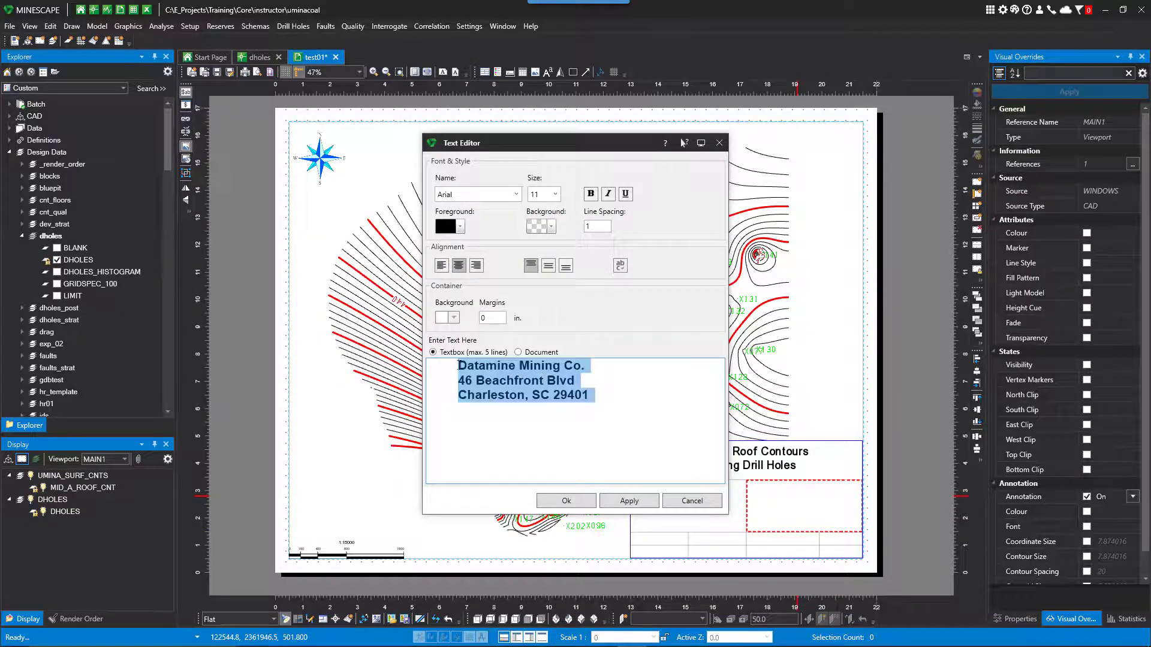
Remove the leading indentation from the lines of the company name and address text
left_click(458, 367)
key("BackSpace")
key("BackSpace")
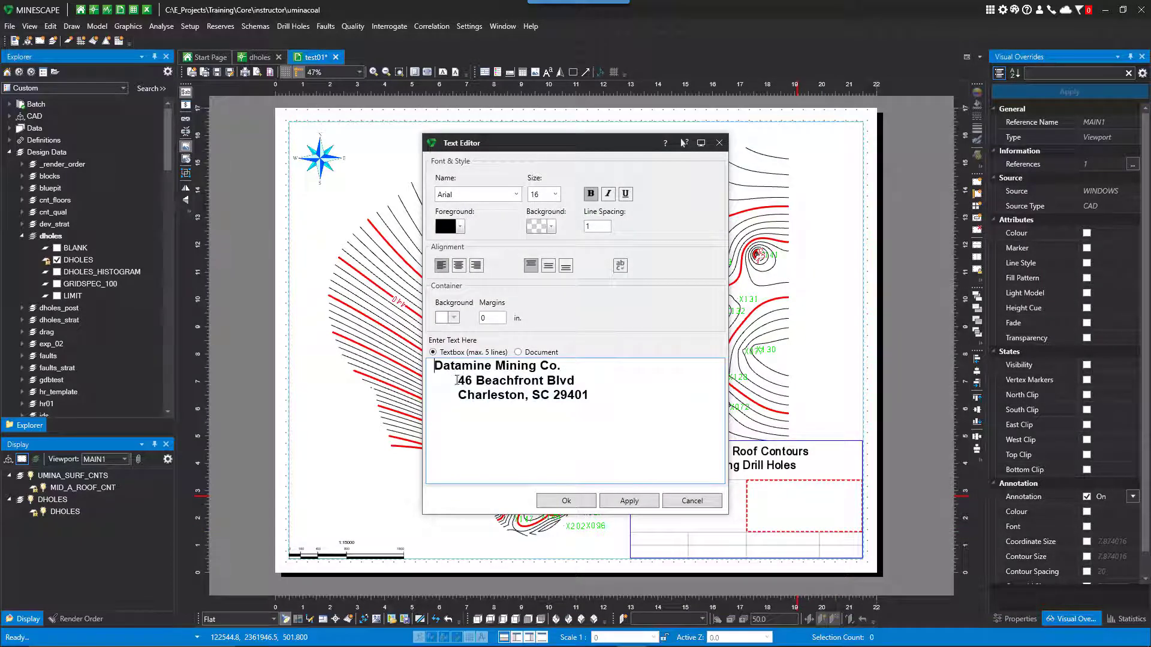
left_click(458, 395)
key("BackSpace")
key("BackSpace")
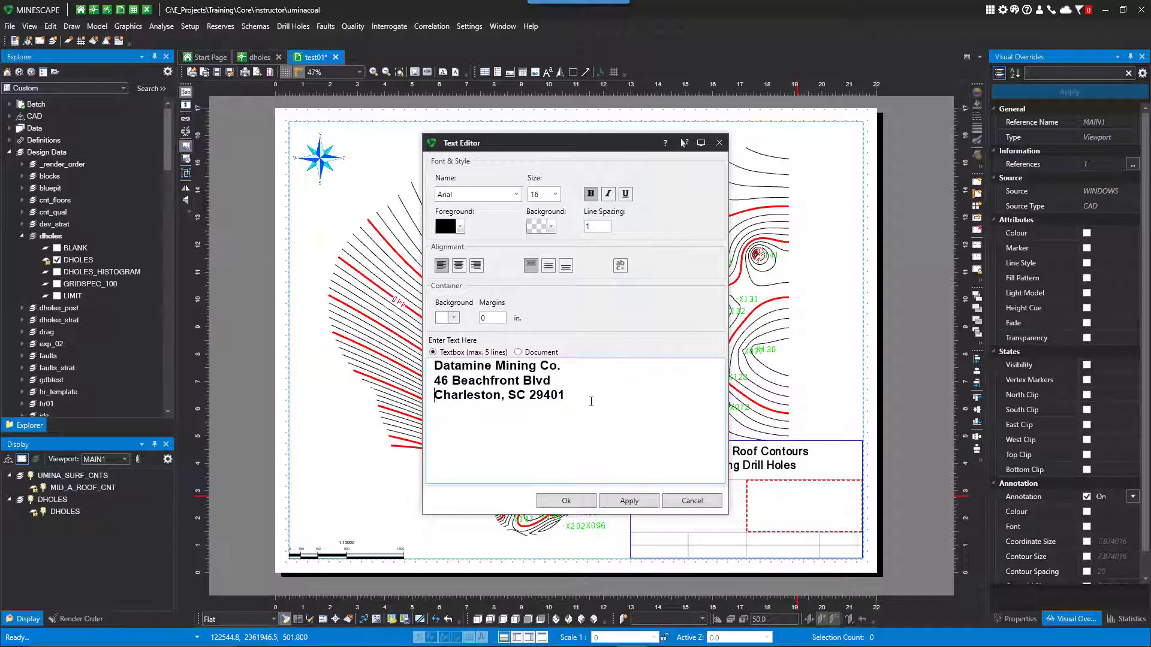
Centre the company name and address text horizontally and vertically in its cell, keep it bold, and set its size to 28
left_click(591, 398)
key("ctrl+a")
left_click(548, 266)
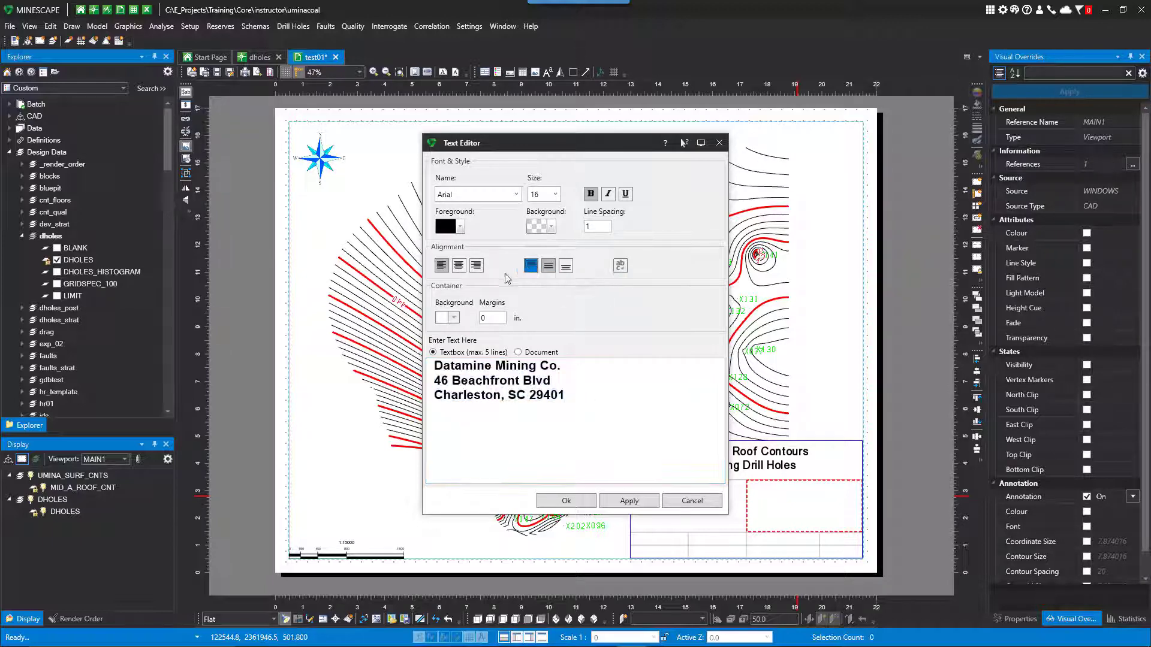
left_click(459, 267)
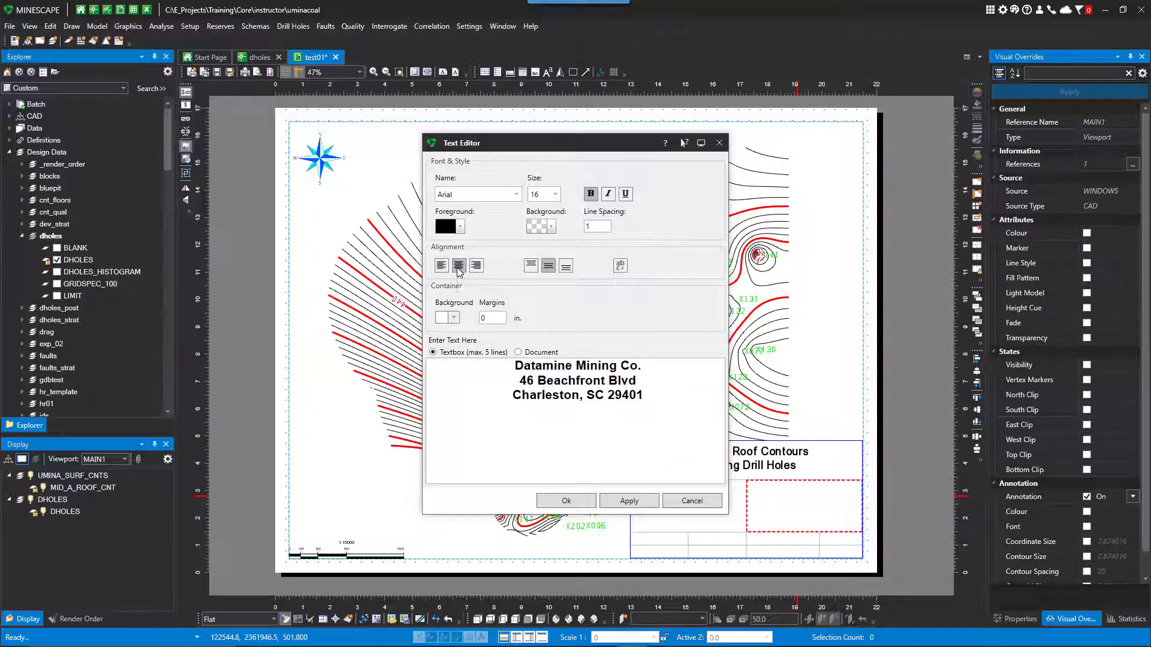
left_click(591, 195)
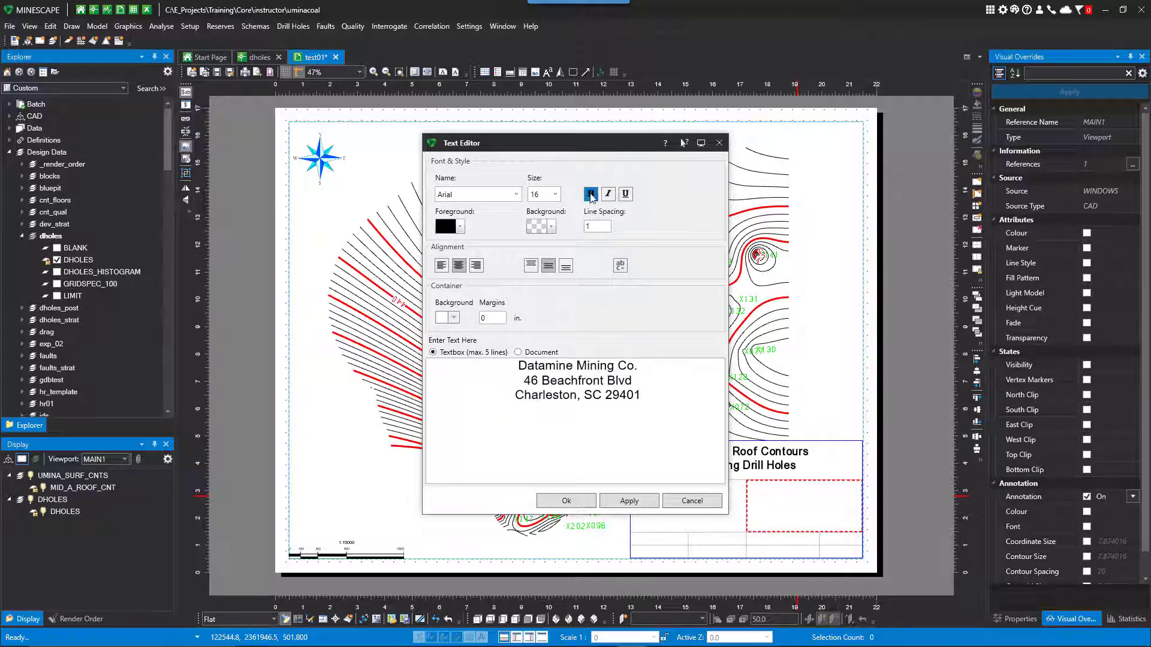
left_click(591, 195)
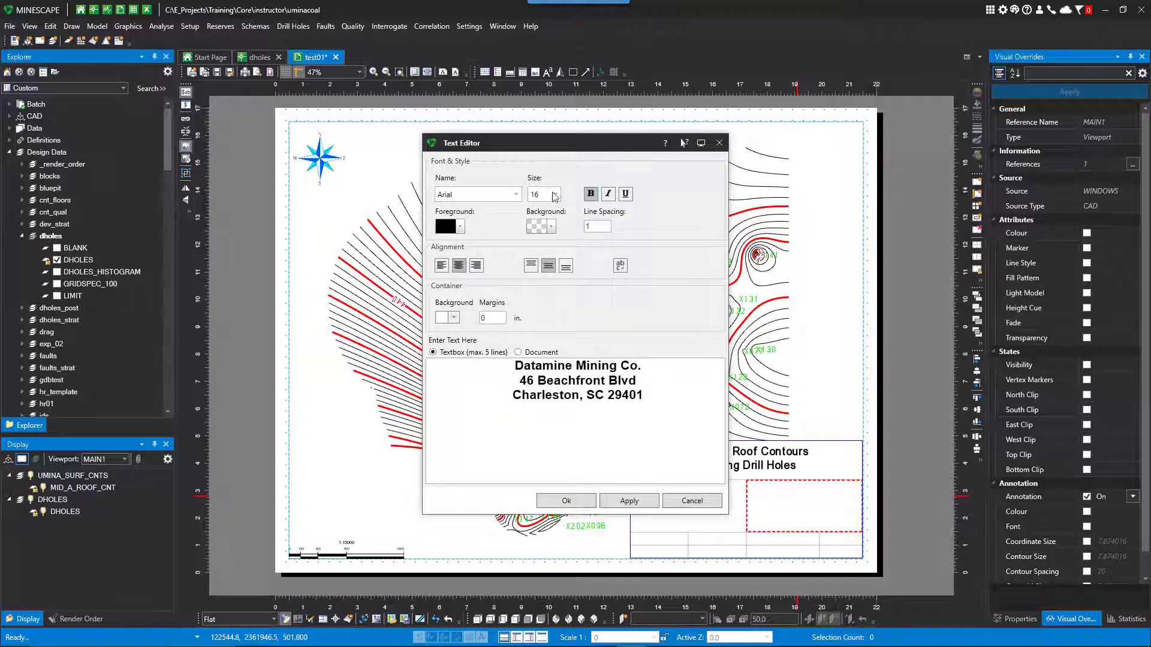
left_click(555, 194)
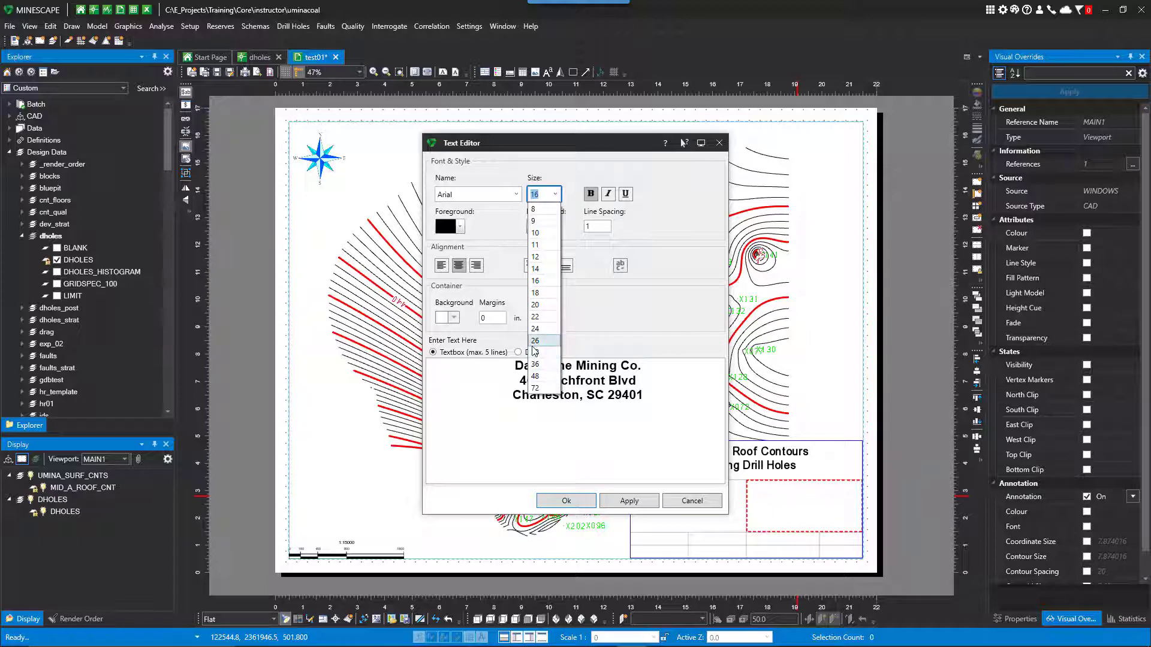
left_click(536, 353)
left_click(567, 501)
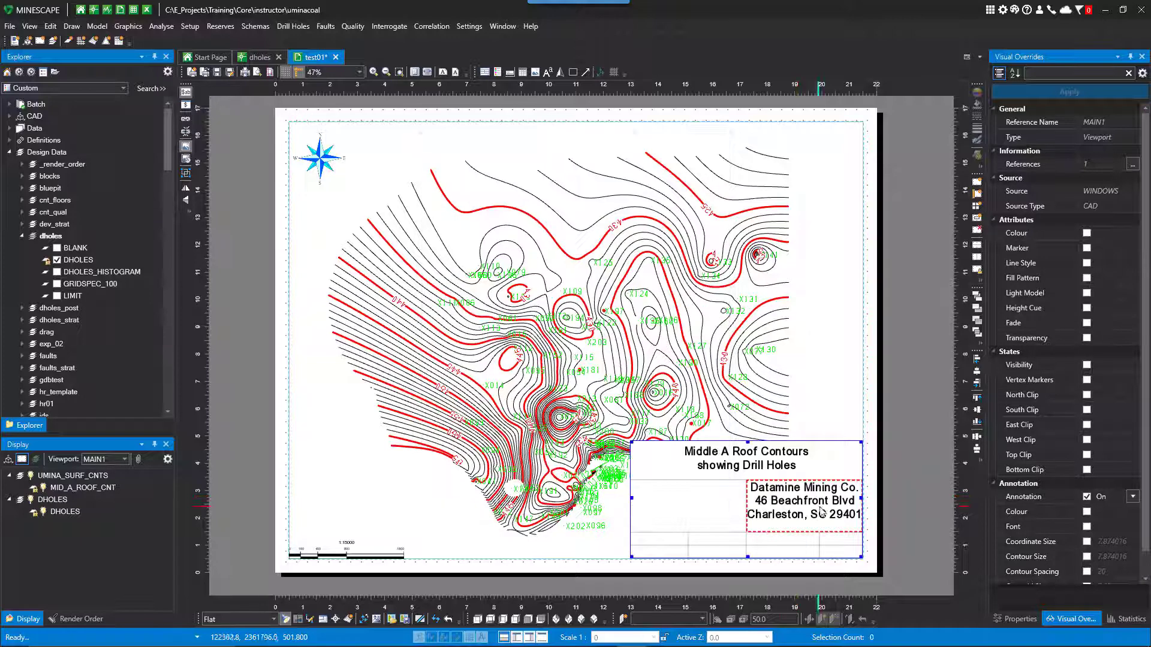
Reduce the company name and address text in the title block to size 26
double_click(803, 500)
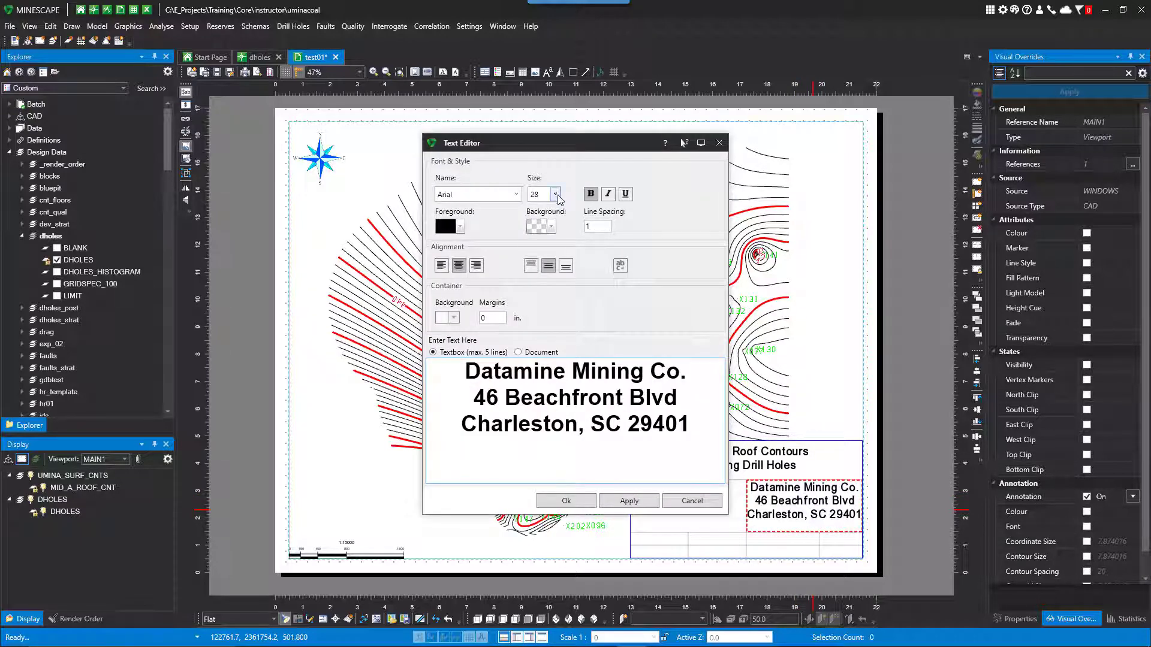
left_click(556, 194)
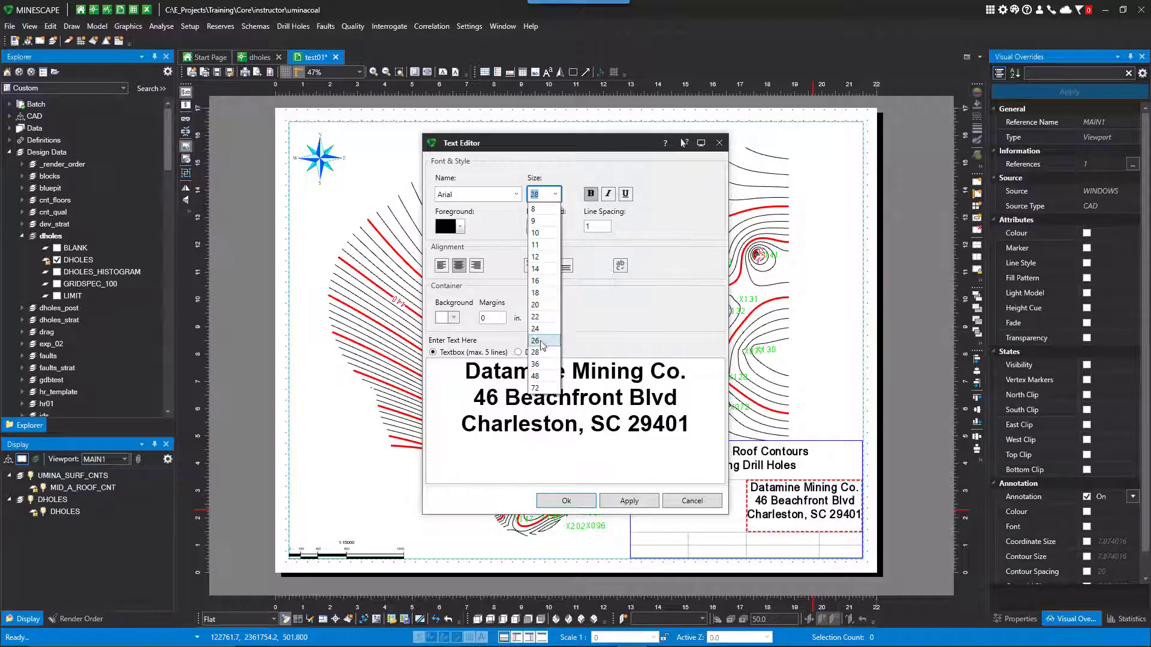
left_click(535, 340)
left_click(566, 502)
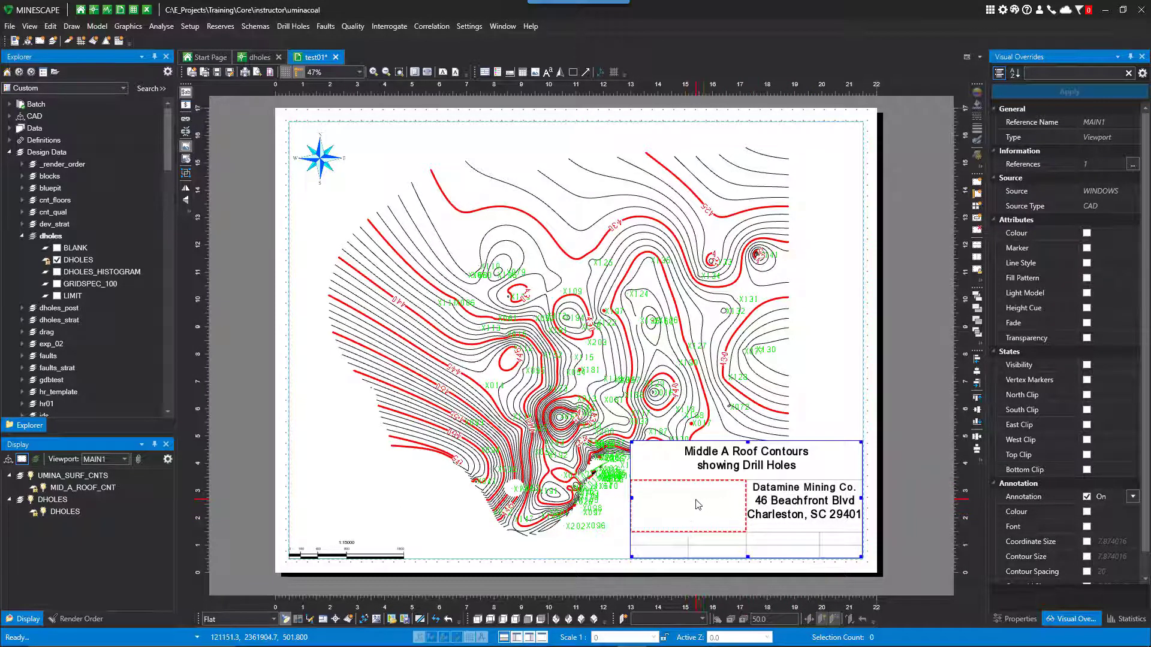
Make the left merged middle cell of the title block an image sub-container and insert Decker_Coal.png into it
right_click(697, 505)
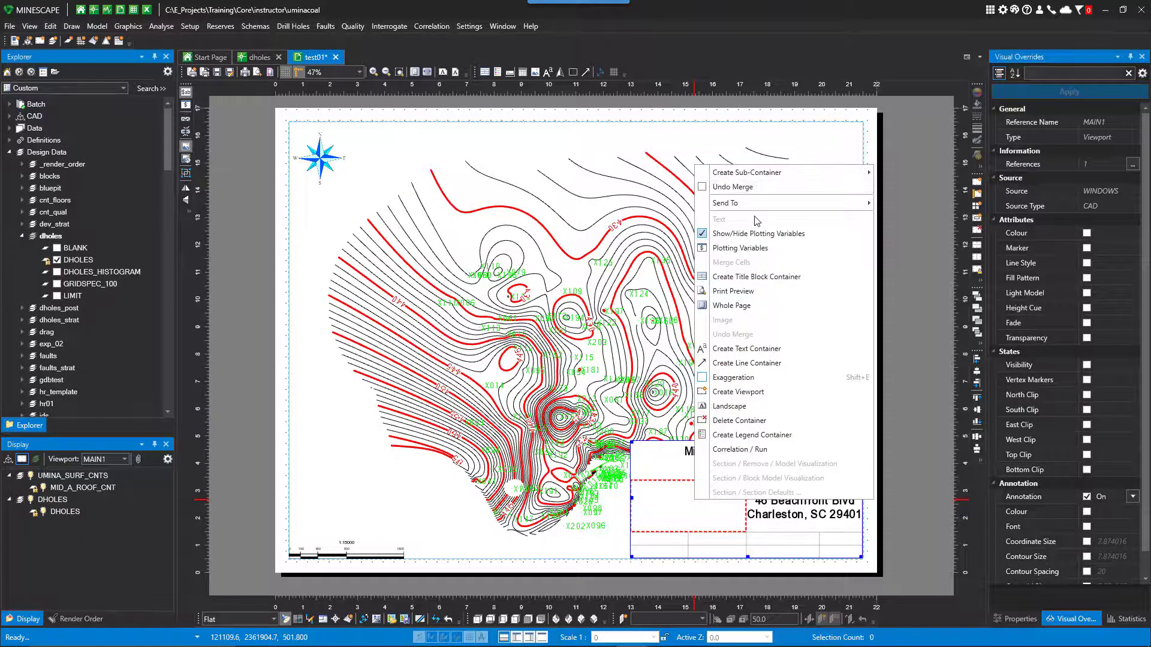
mouse_move(756, 210)
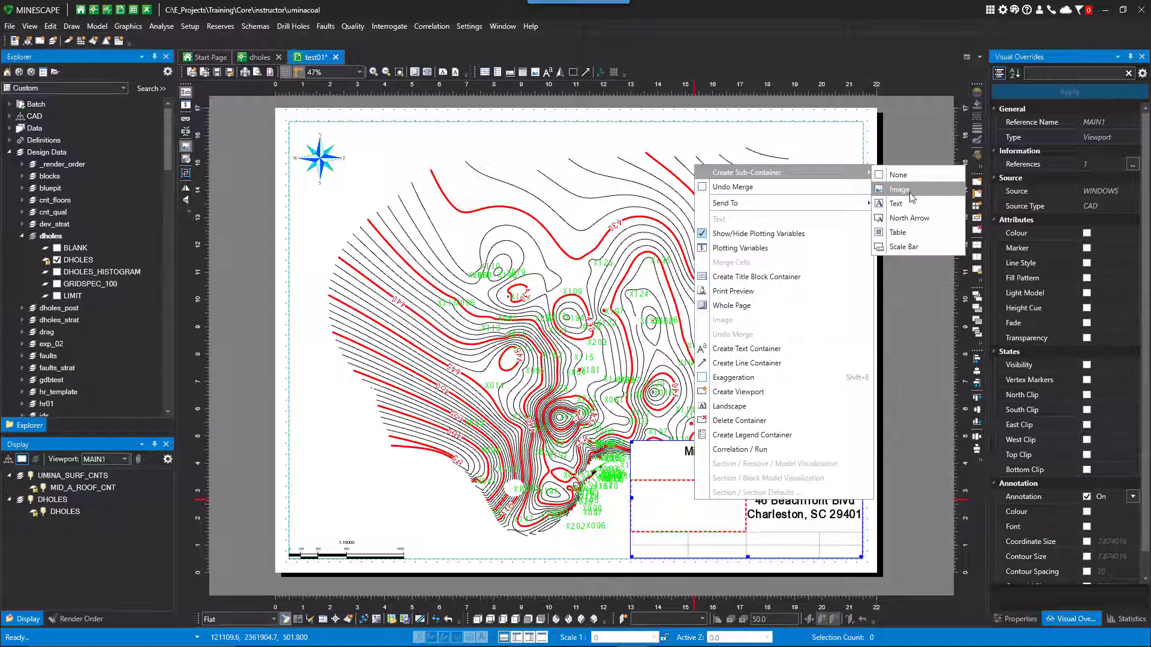
left_click(667, 467)
double_click(684, 504)
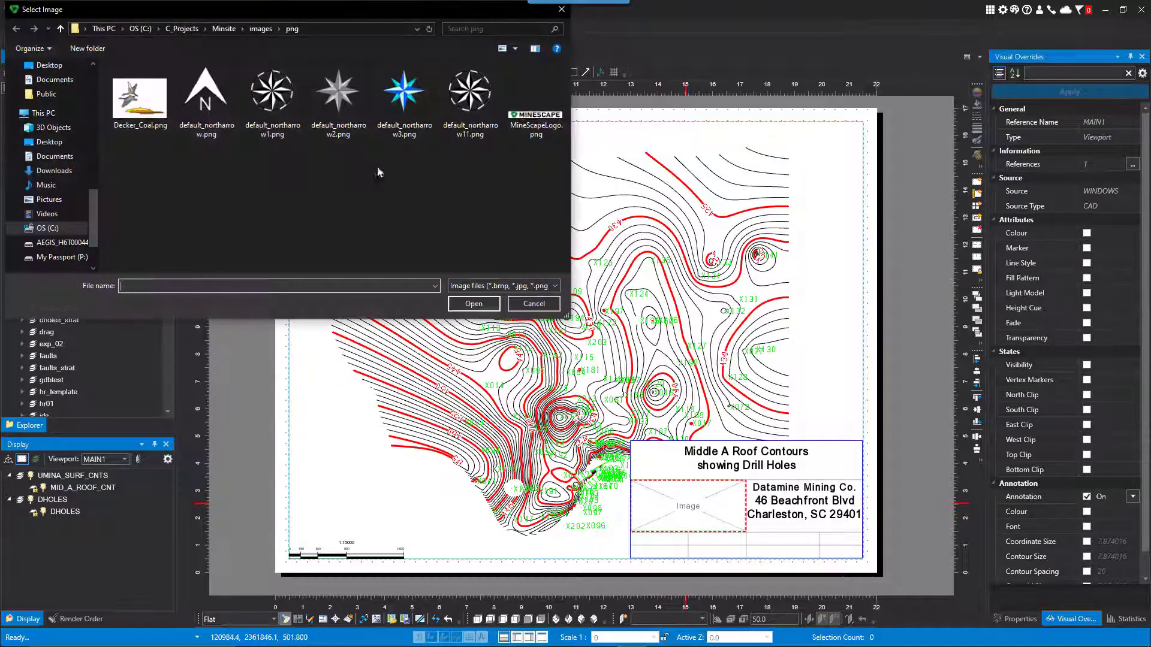
left_click(140, 97)
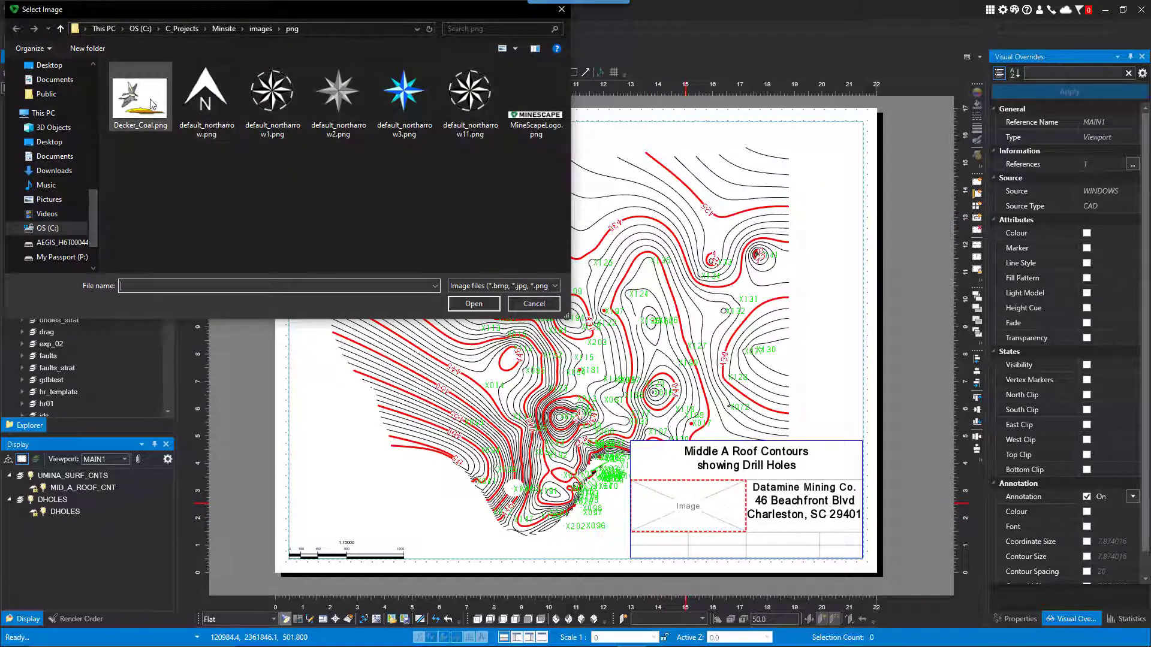
left_click(474, 304)
left_click(828, 390)
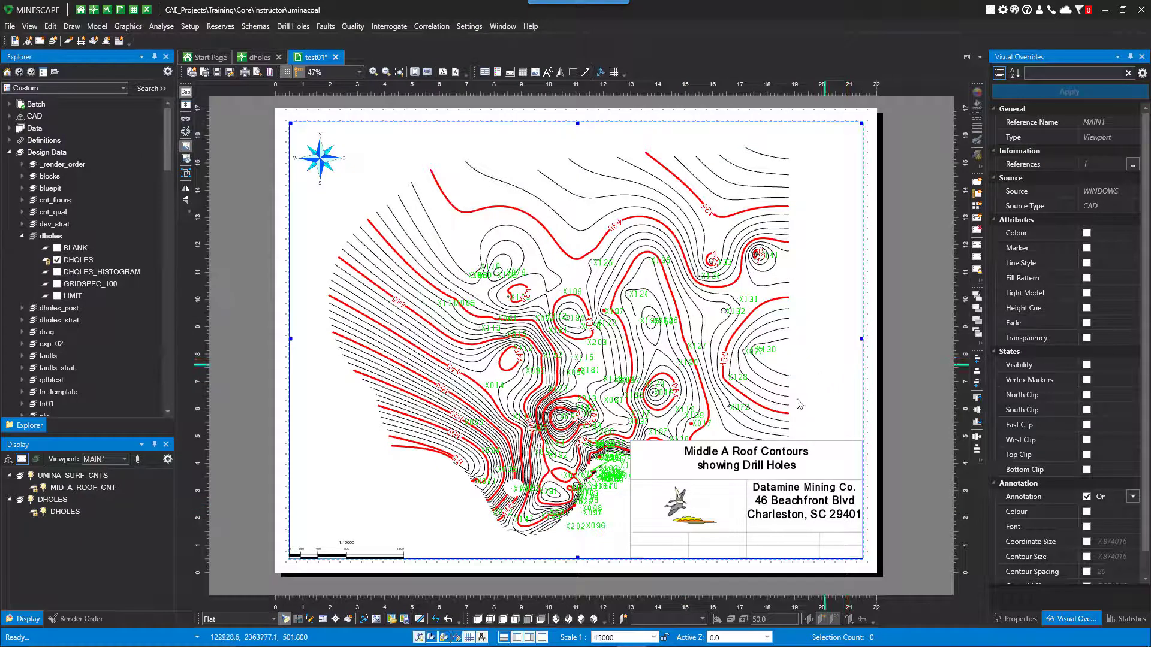
left_click(230, 73)
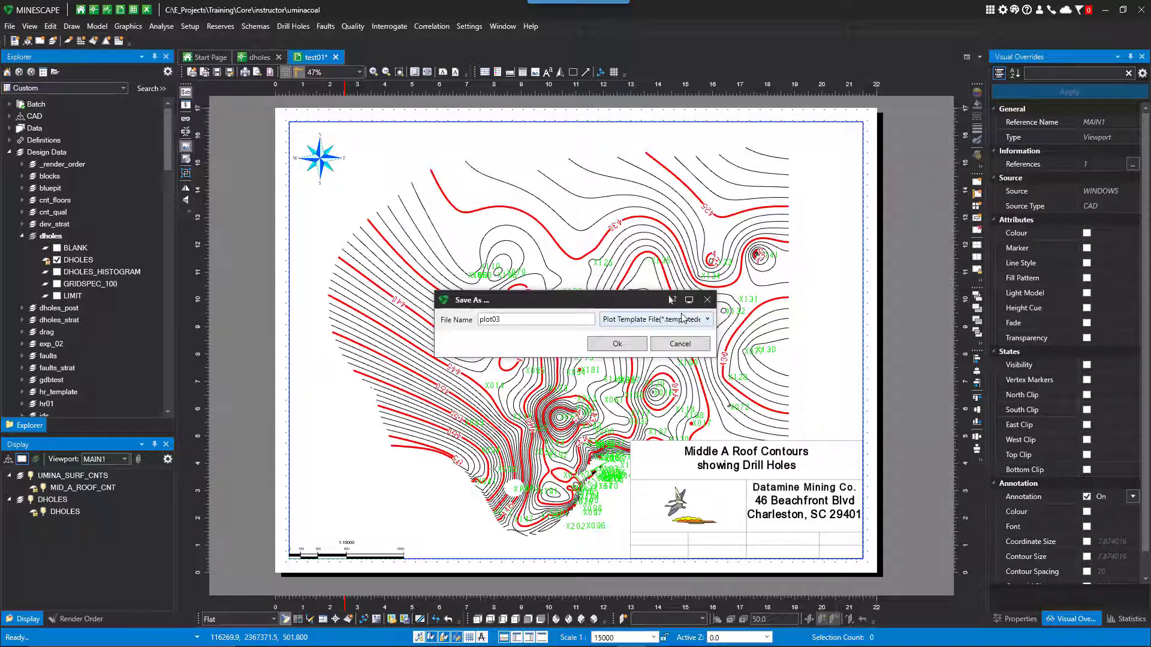
left_click(684, 319)
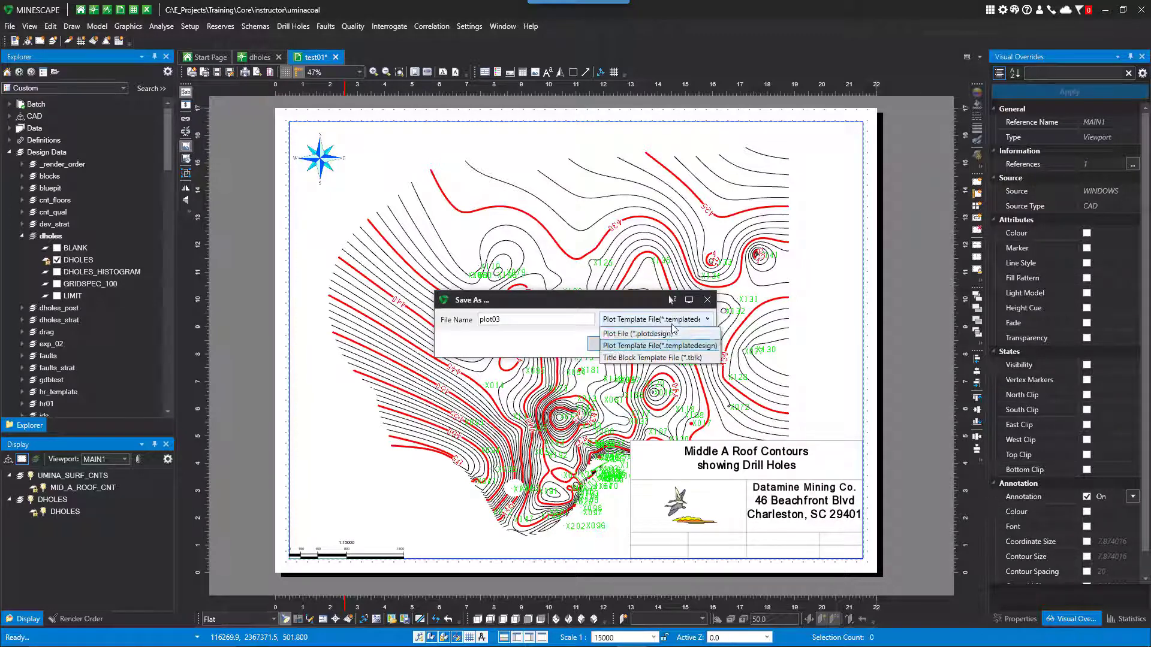
left_click(658, 358)
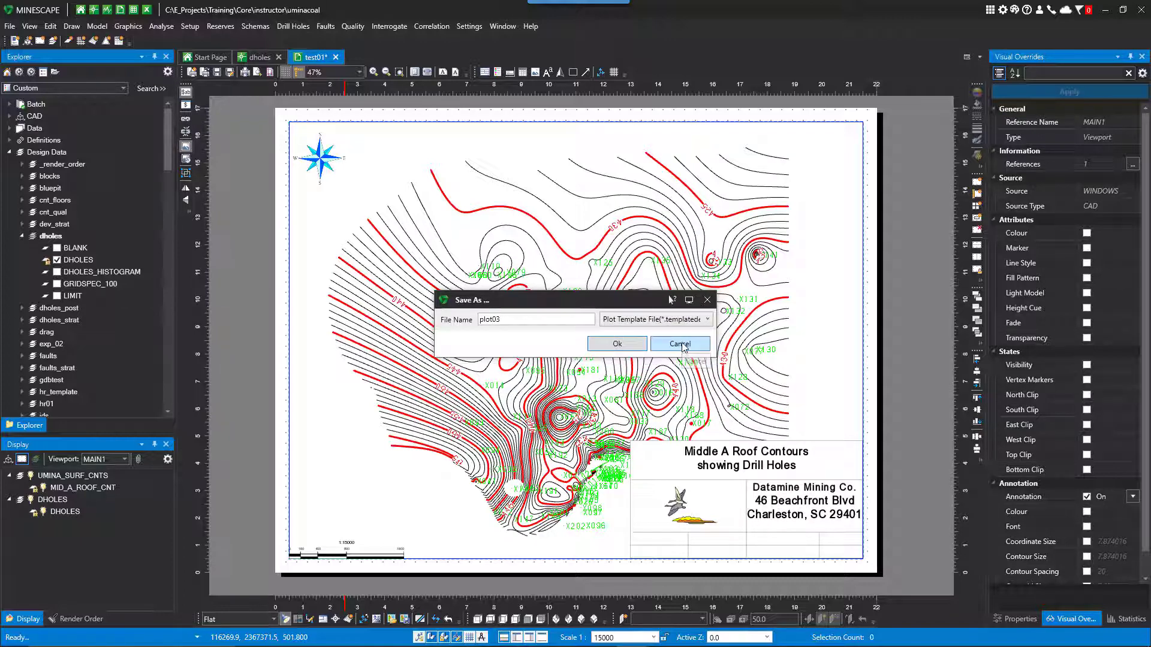
left_click(681, 345)
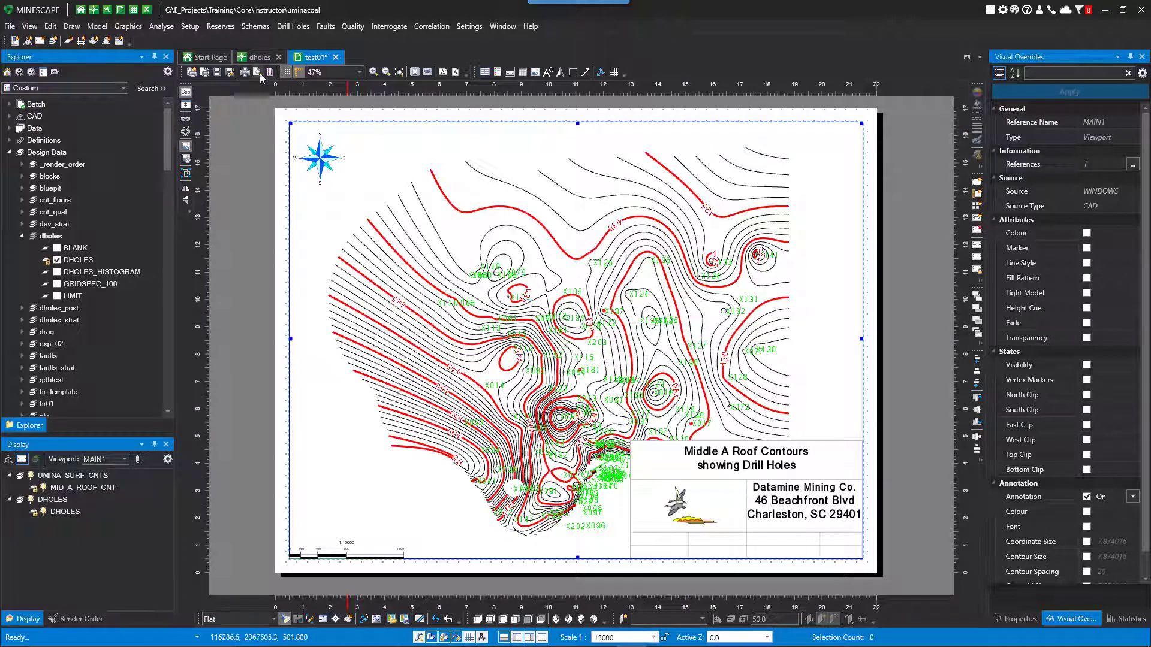
Check the plot in a print preview, look closely at the title block, and return to the whole page
left_click(258, 73)
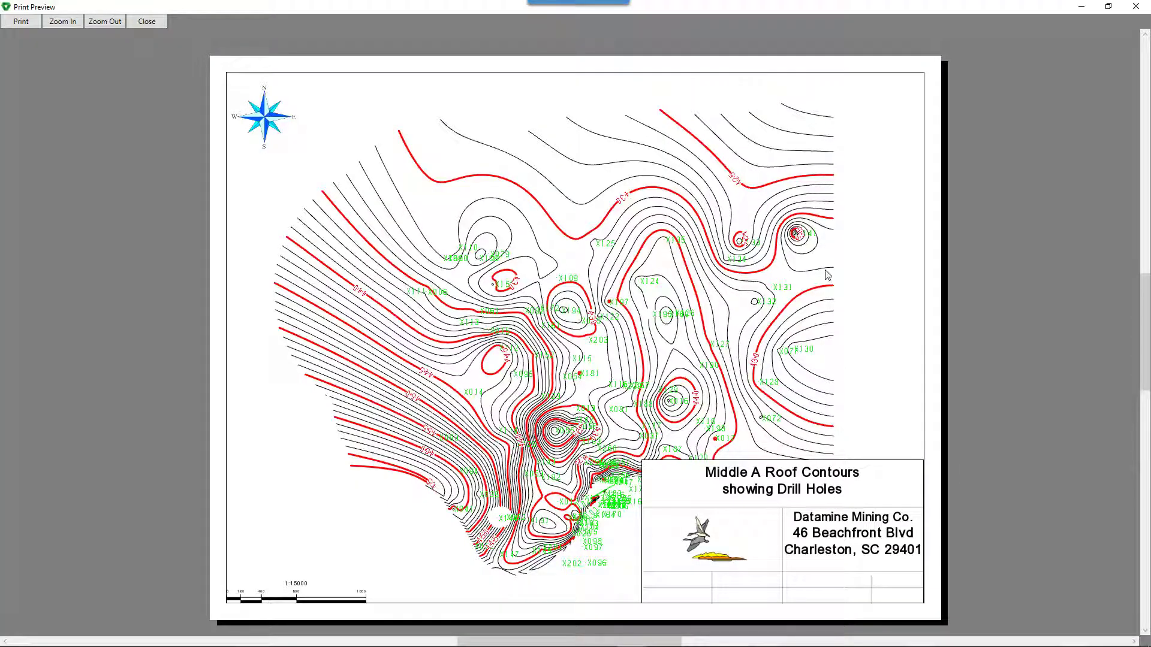
left_click(145, 22)
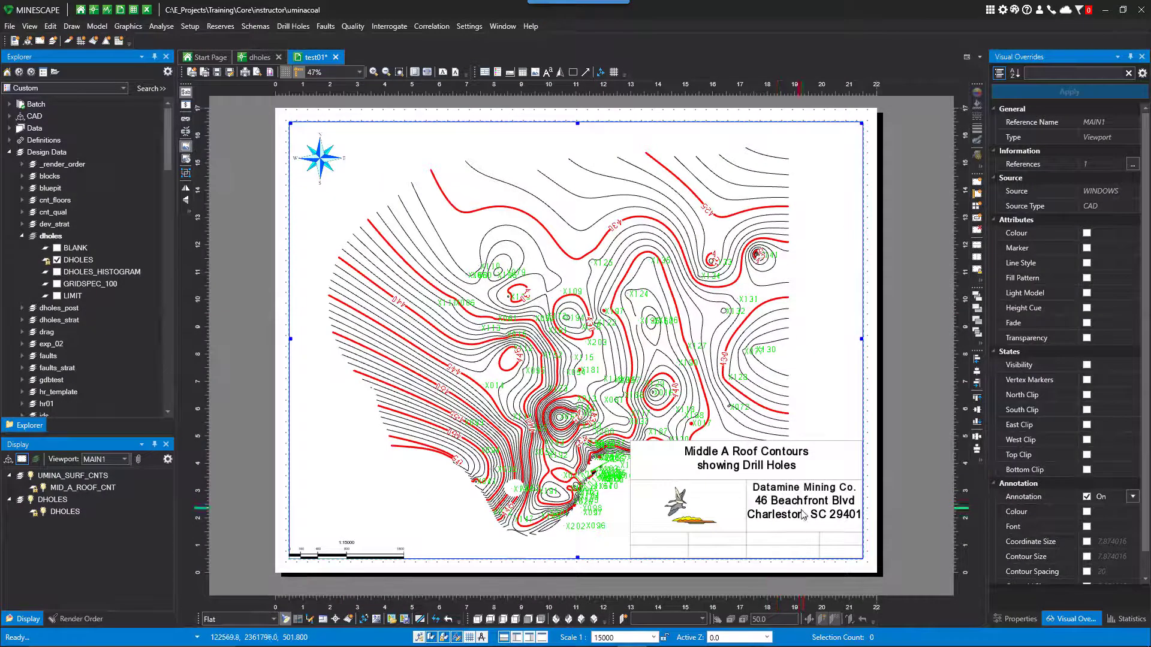
scroll(806, 514, "up", 2)
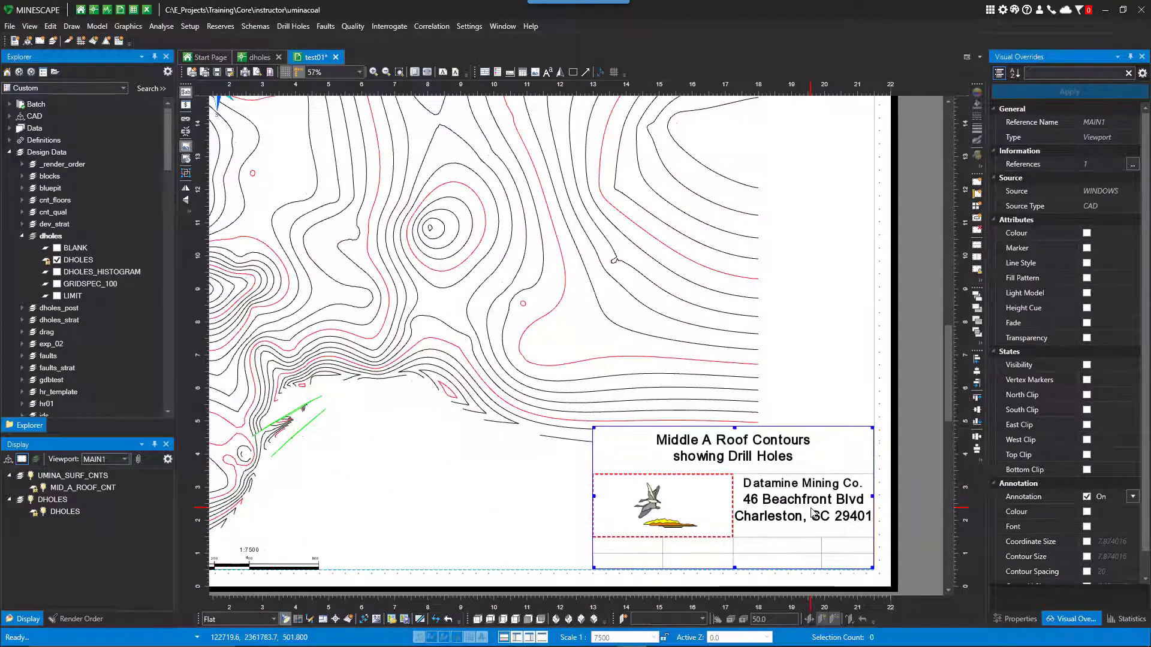
scroll(812, 512, "down", 1)
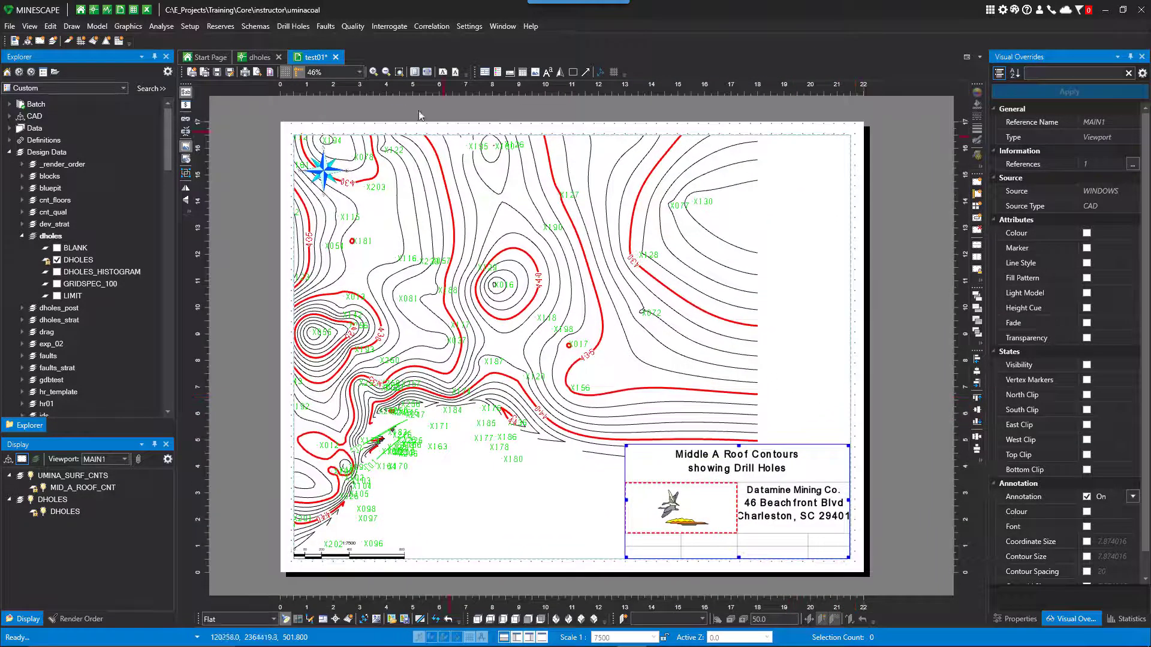
left_click(414, 74)
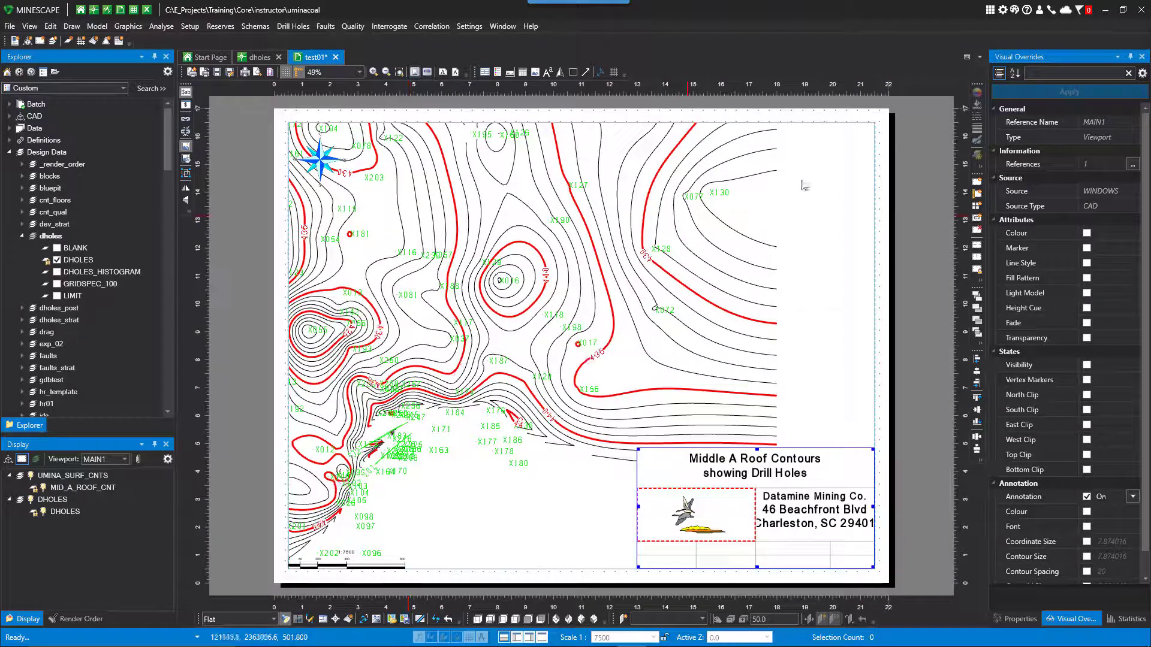
Review the Plot Designer settings and return the contour viewport to a scale of 1:15000
left_click(1002, 11)
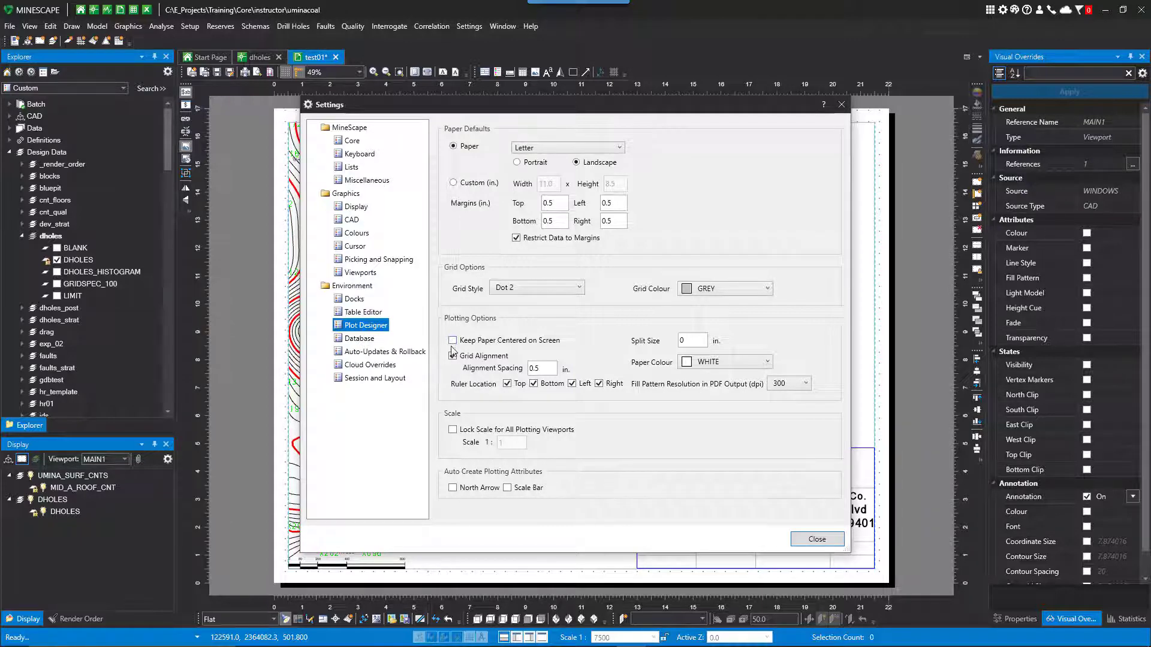
left_click(817, 539)
double_click(502, 395)
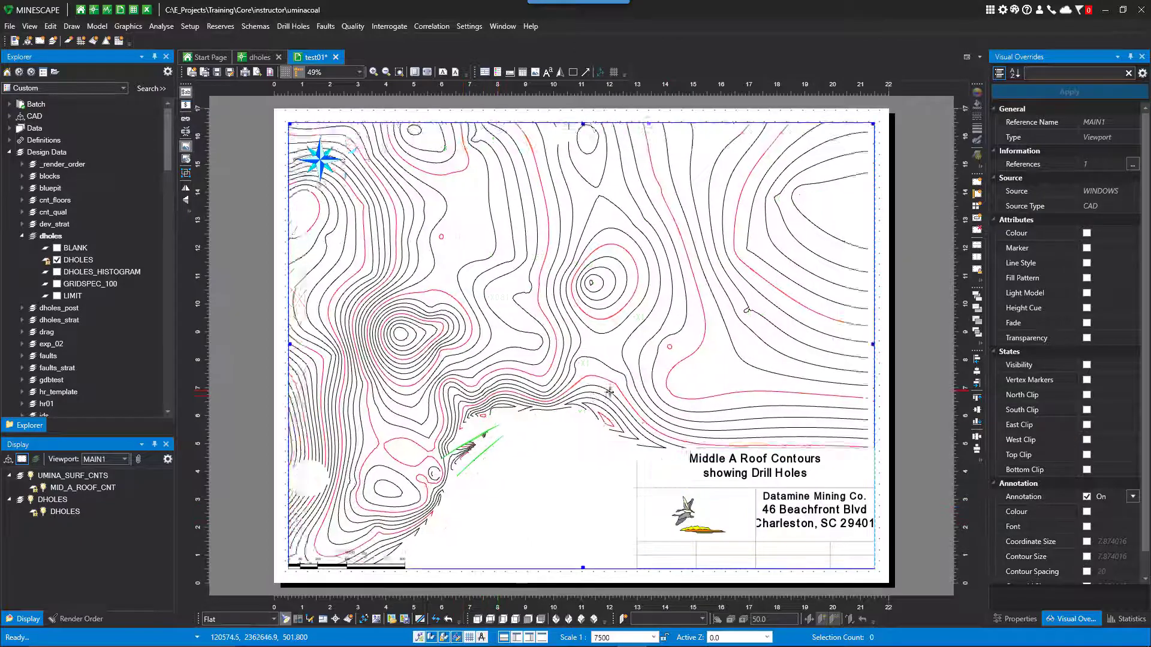
scroll(602, 403, "down", 3)
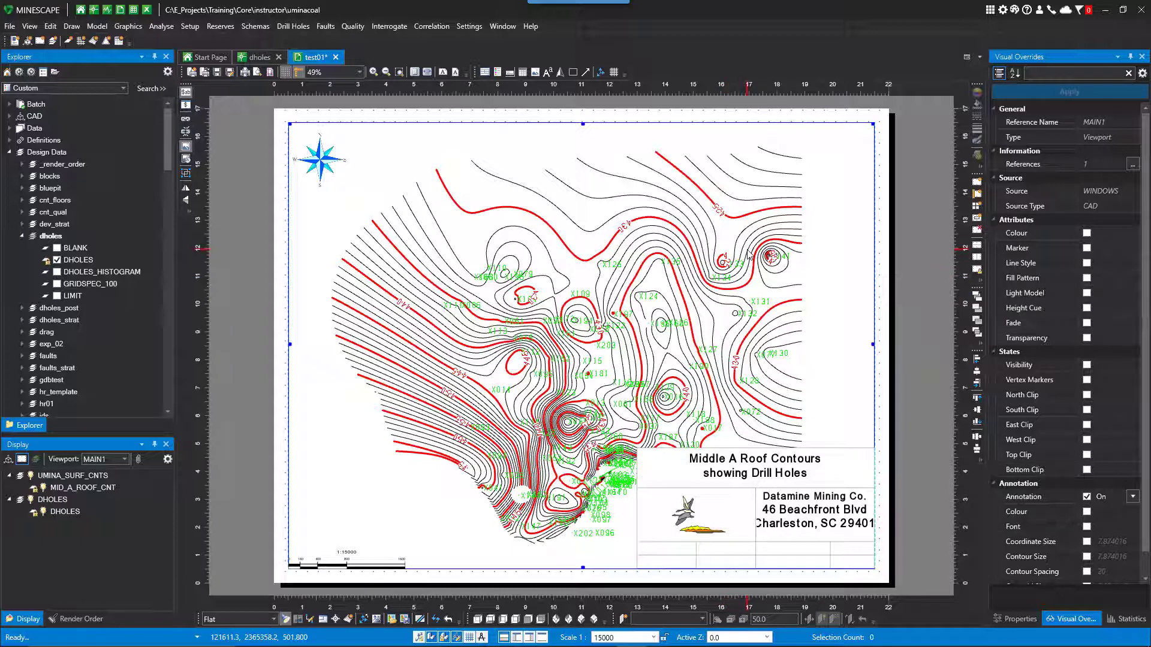
Close the test01 plot without saving and create a new plot named test02 from the plot03 template
left_click(336, 57)
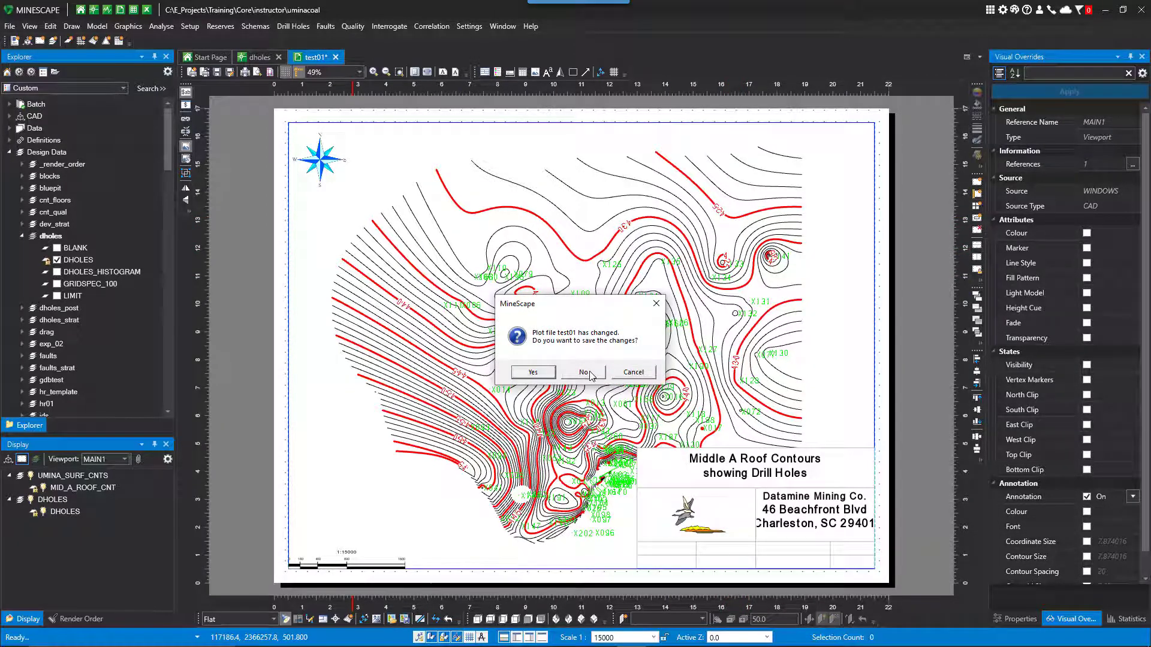
left_click(589, 374)
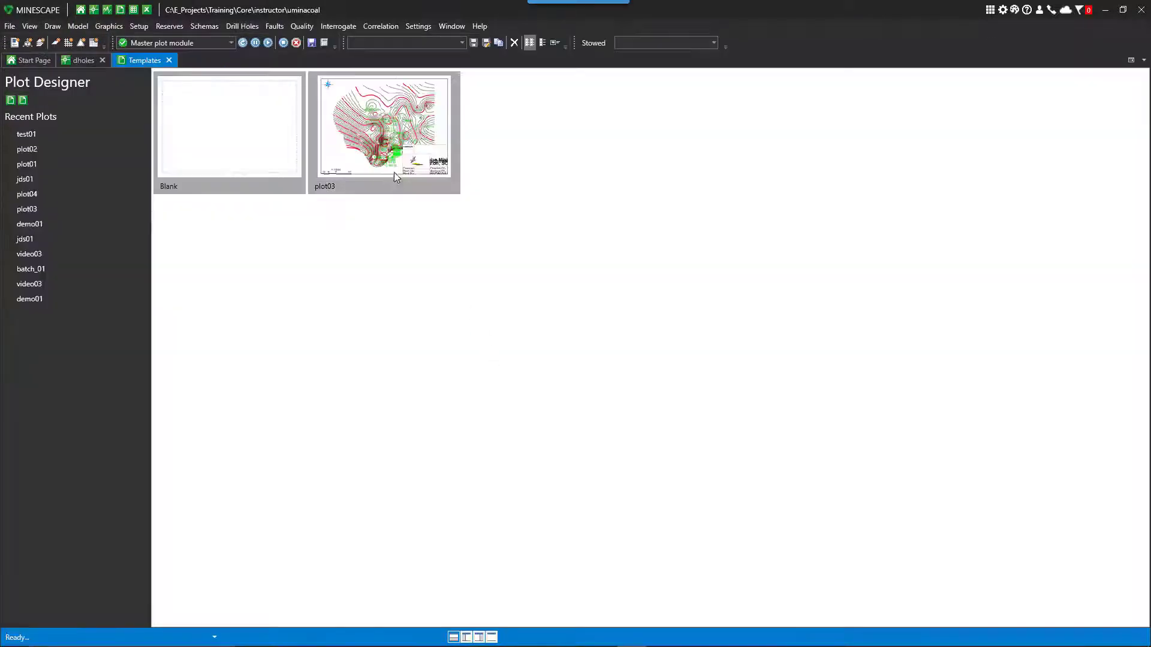
left_click(393, 131)
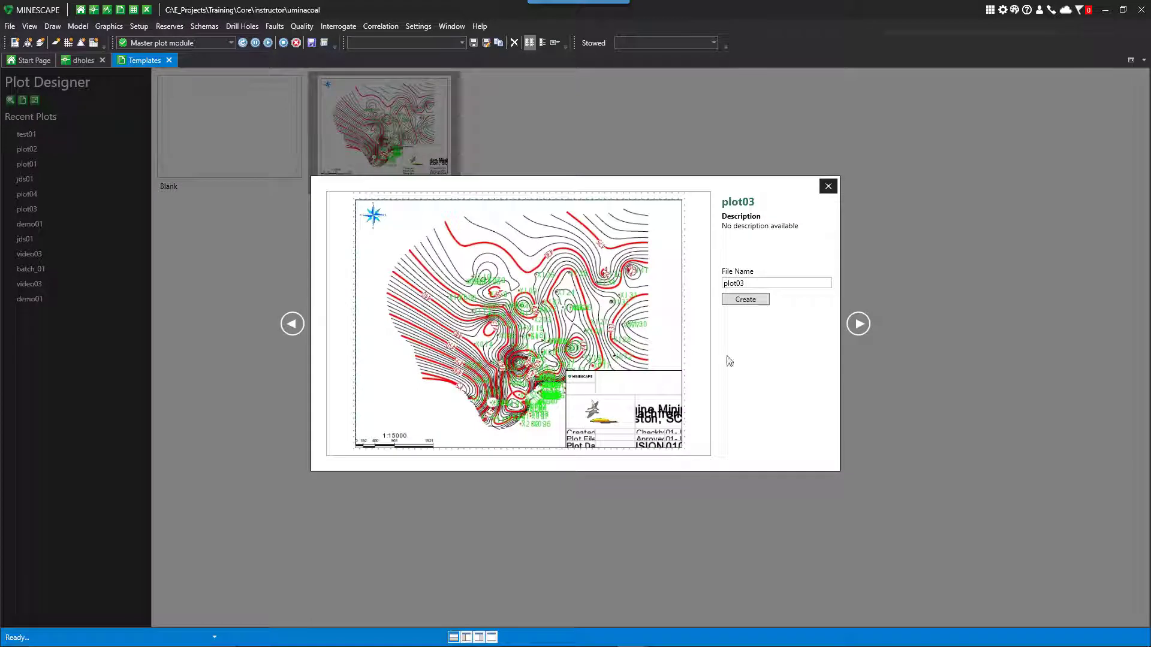
double_click(757, 287)
left_click(738, 301)
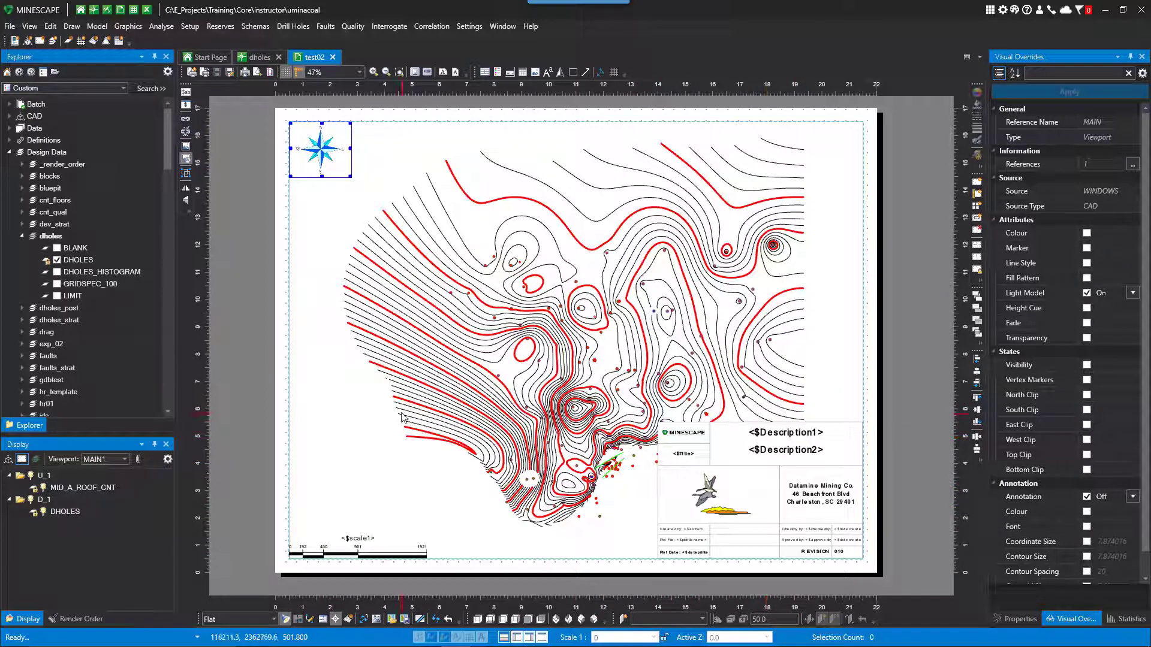
Switch the plotting variables on the test02 page between names and actual values, leaving the actual values displayed
left_click(186, 93)
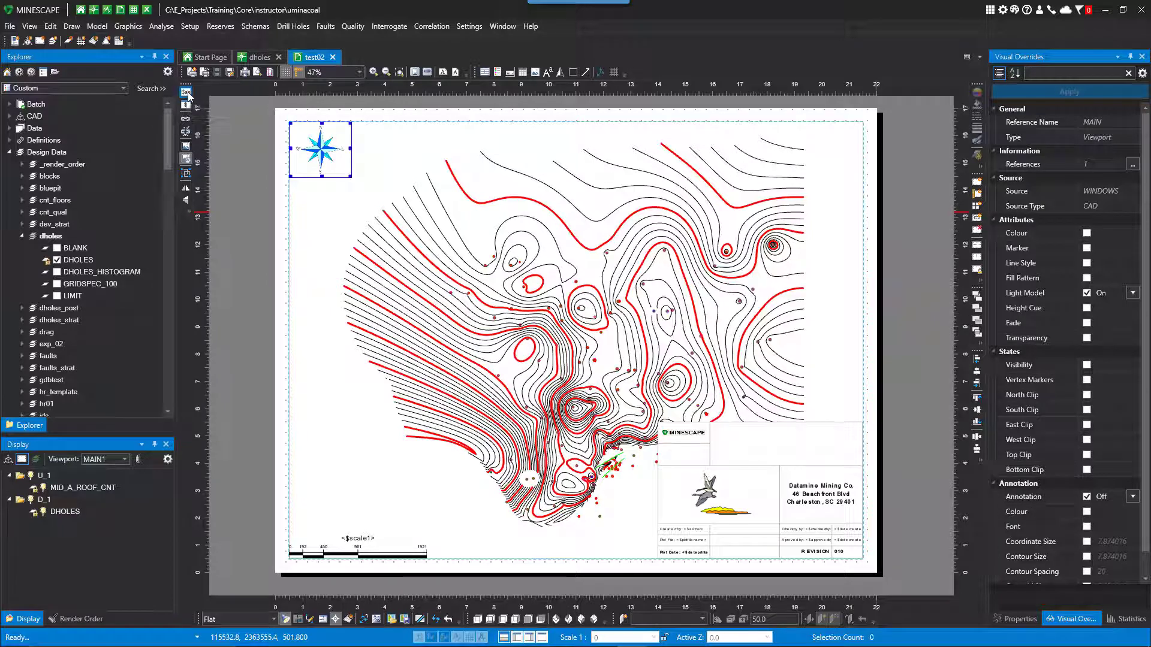
left_click(187, 93)
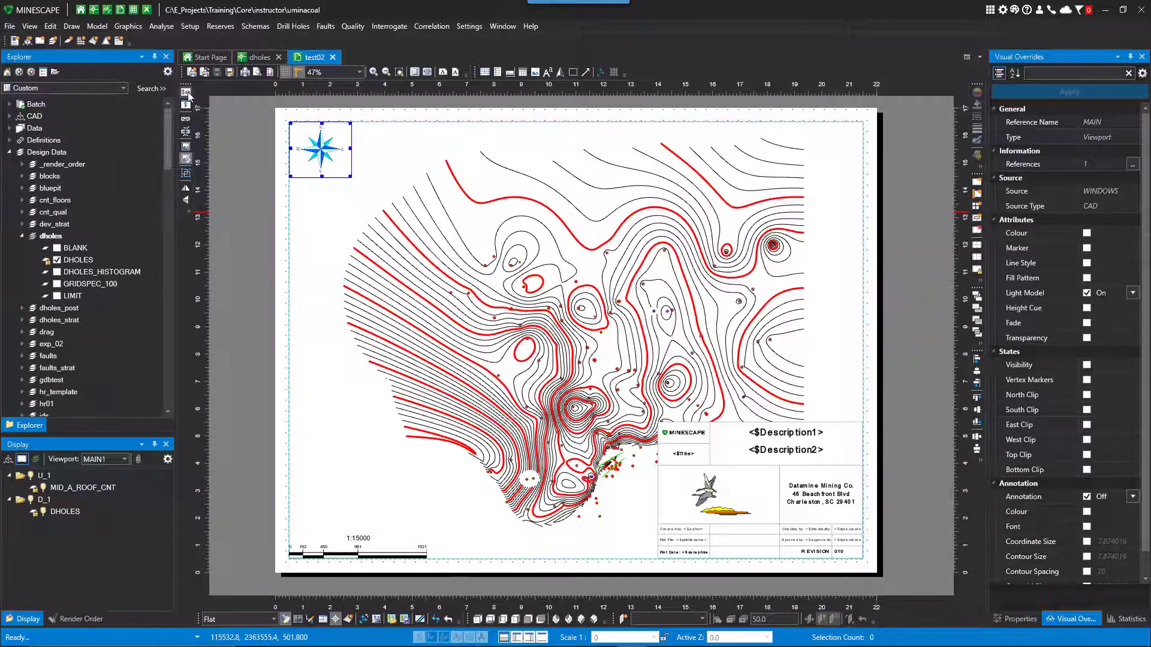
left_click(186, 93)
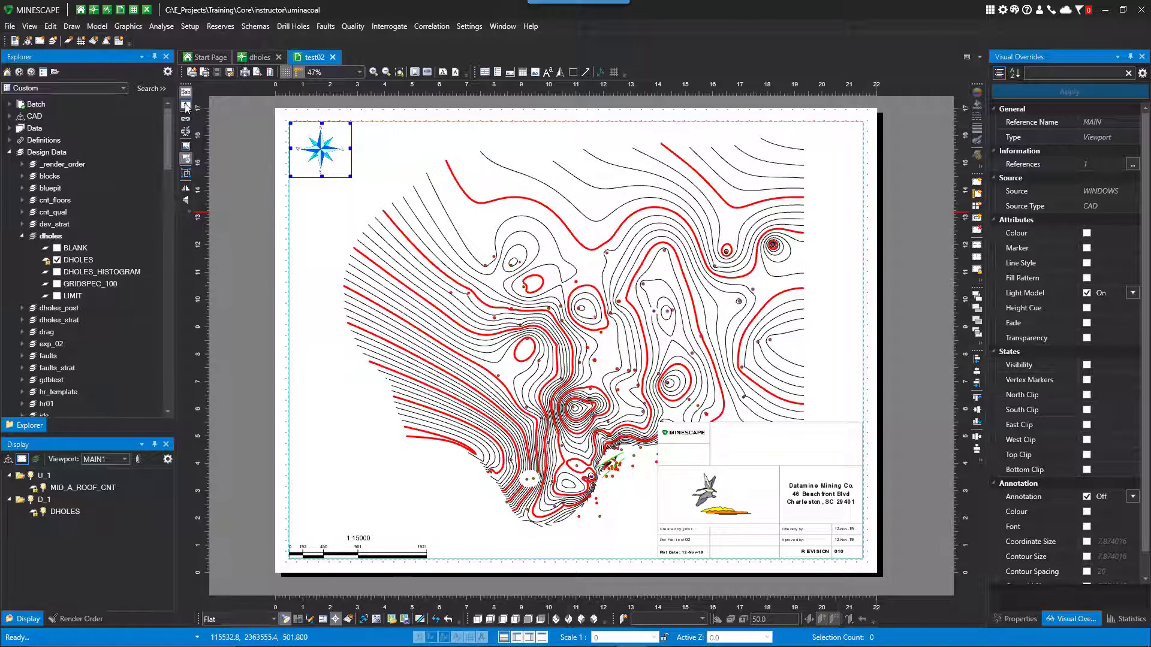
In the plotting variables, set Description 1 to "MIddle A Roof Contours" and Description 2 to "showing Drill Holes"
left_click(186, 106)
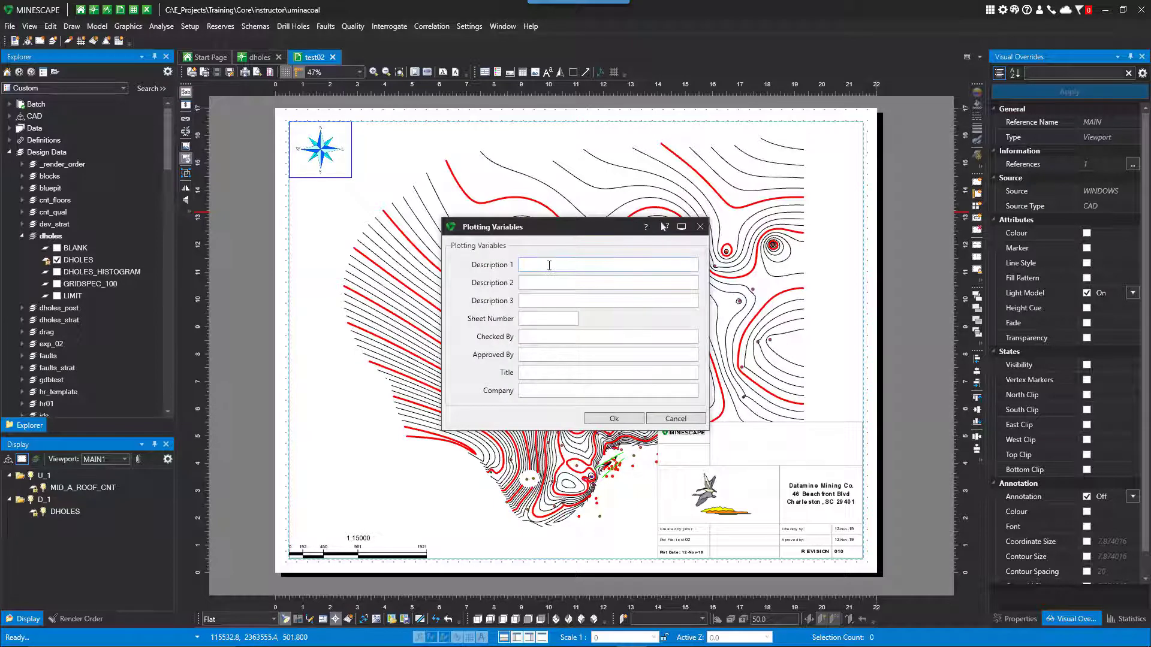
type("MIddle A Roof Contours")
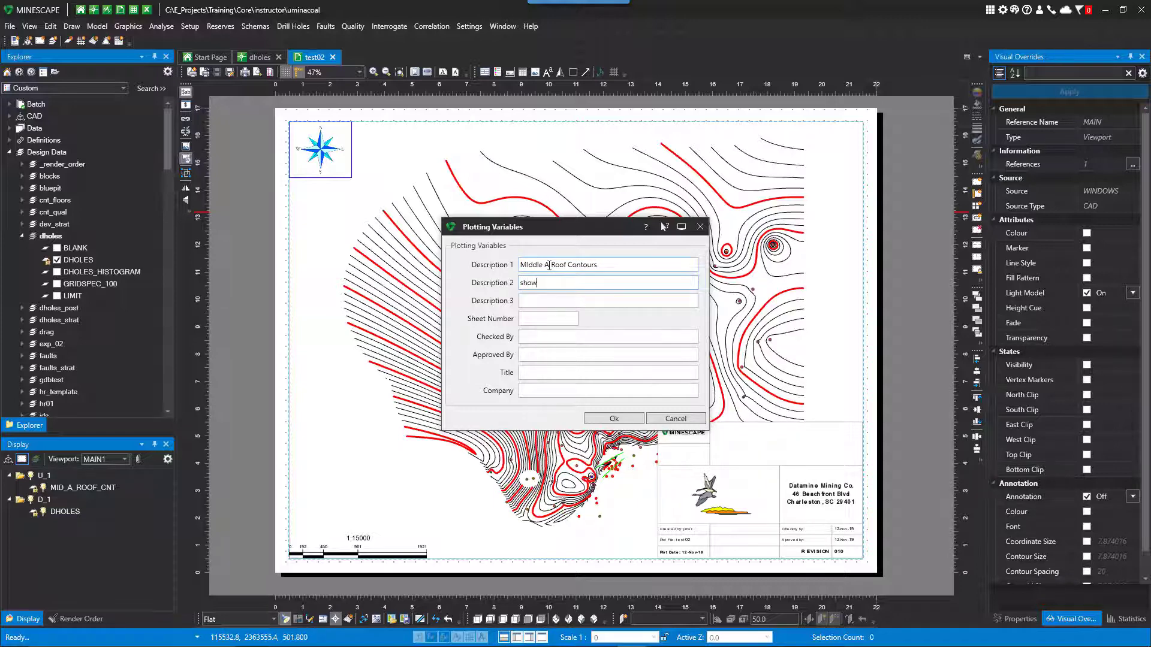
type("showing Drill H")
key("Tab")
key("Tab")
key("Tab")
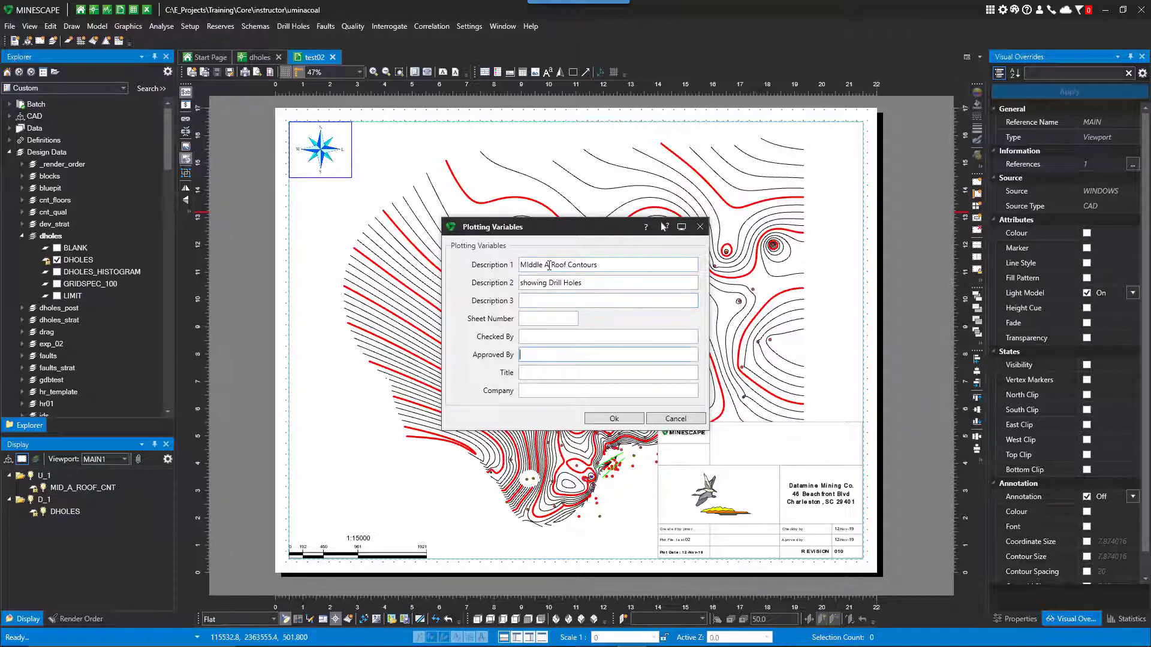
Enter the checker's and approver's initials, set the title to STRUCTURE, and apply the plotting variables
left_click(536, 336)
type("WAW")
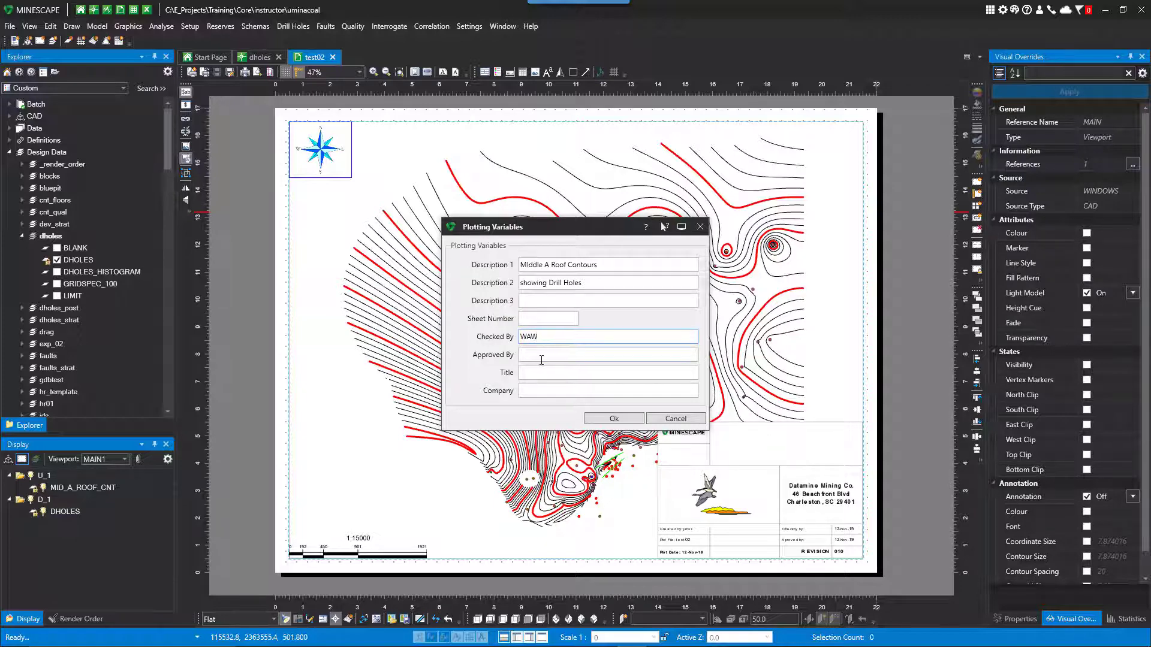
left_click(542, 358)
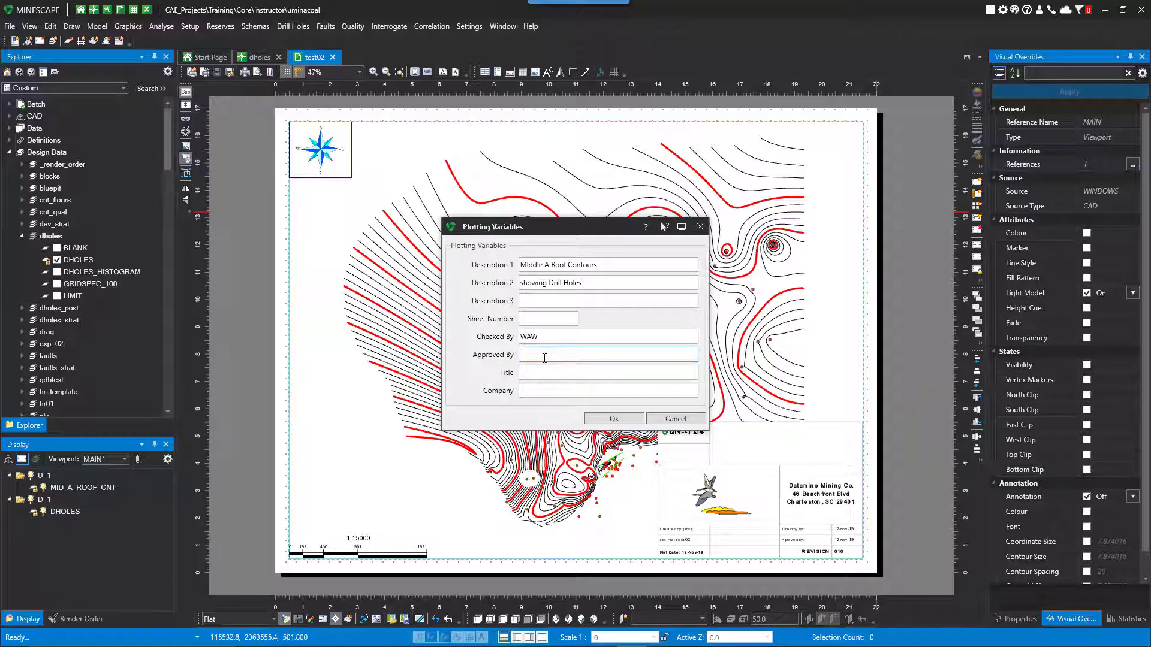
left_click(543, 374)
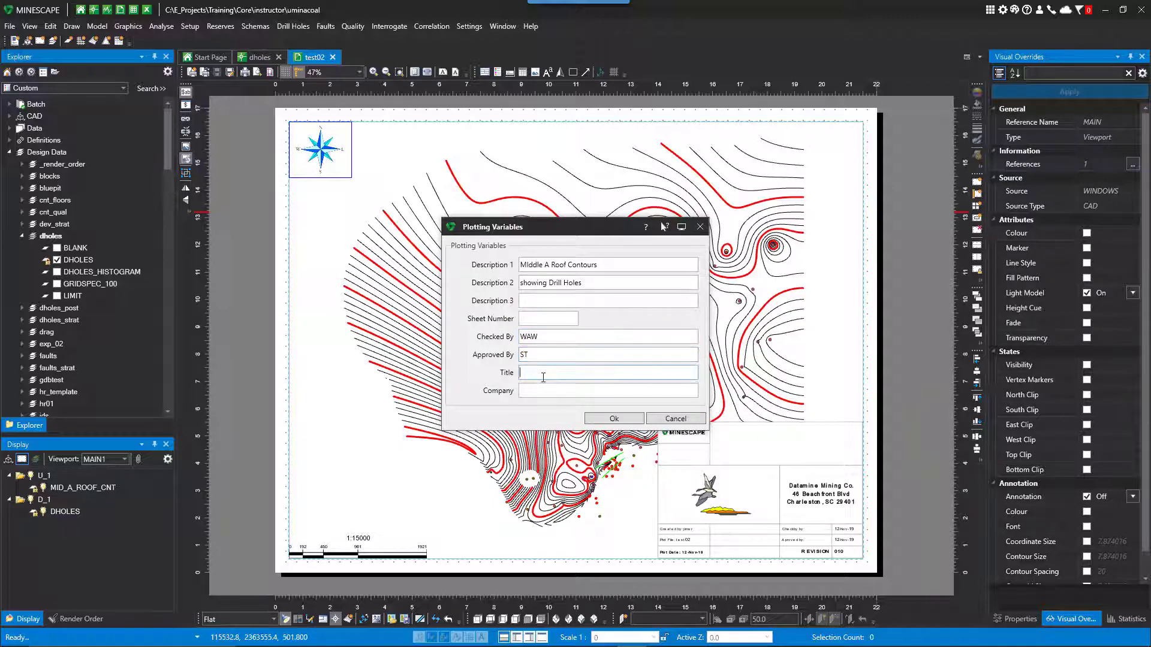
type("STRUCTURE")
left_click(600, 421)
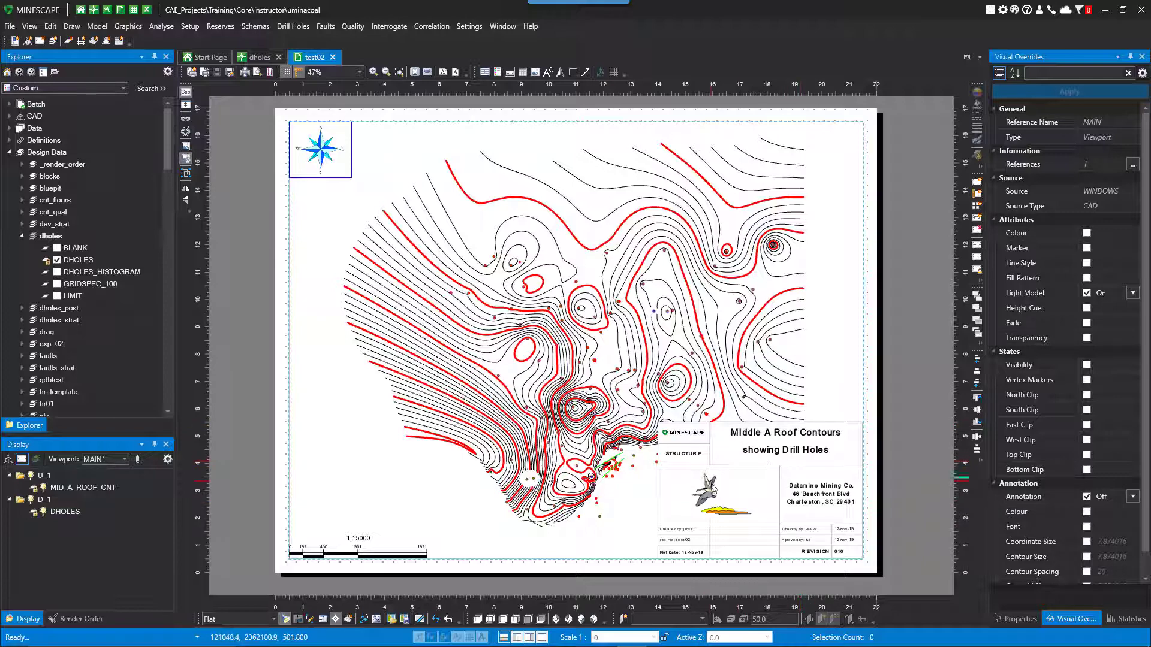
Examine the filled-in title block up close, and try the contour viewport at 1:30000 before returning it to 1:15000
scroll(773, 507, "up", 3)
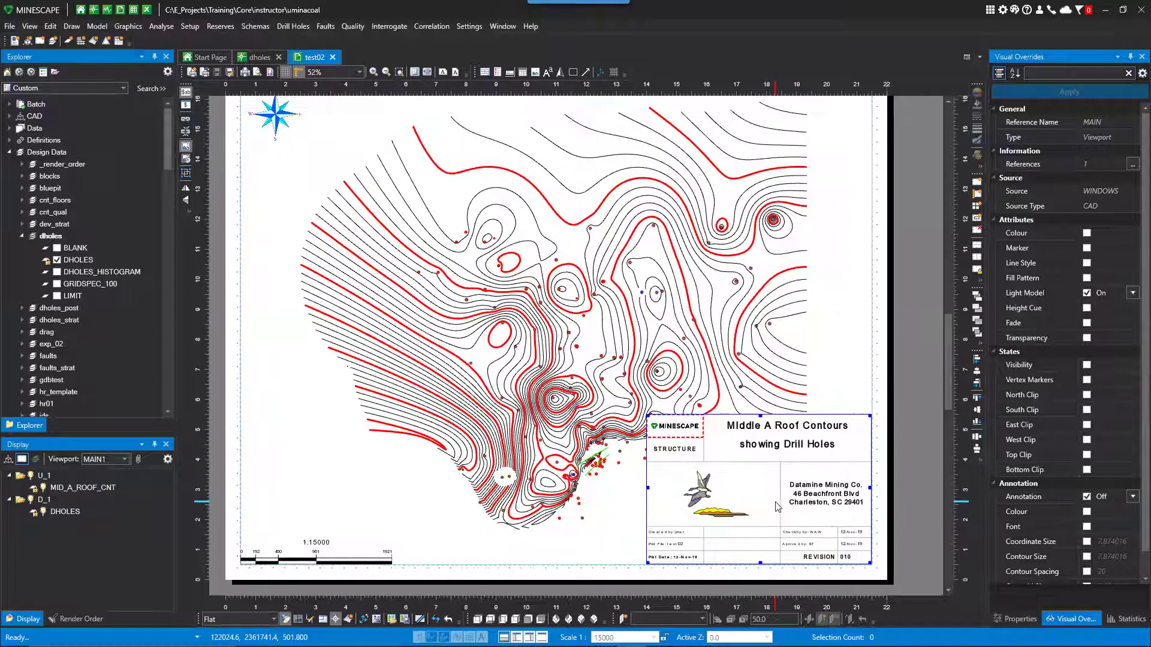
scroll(778, 507, "up", 1)
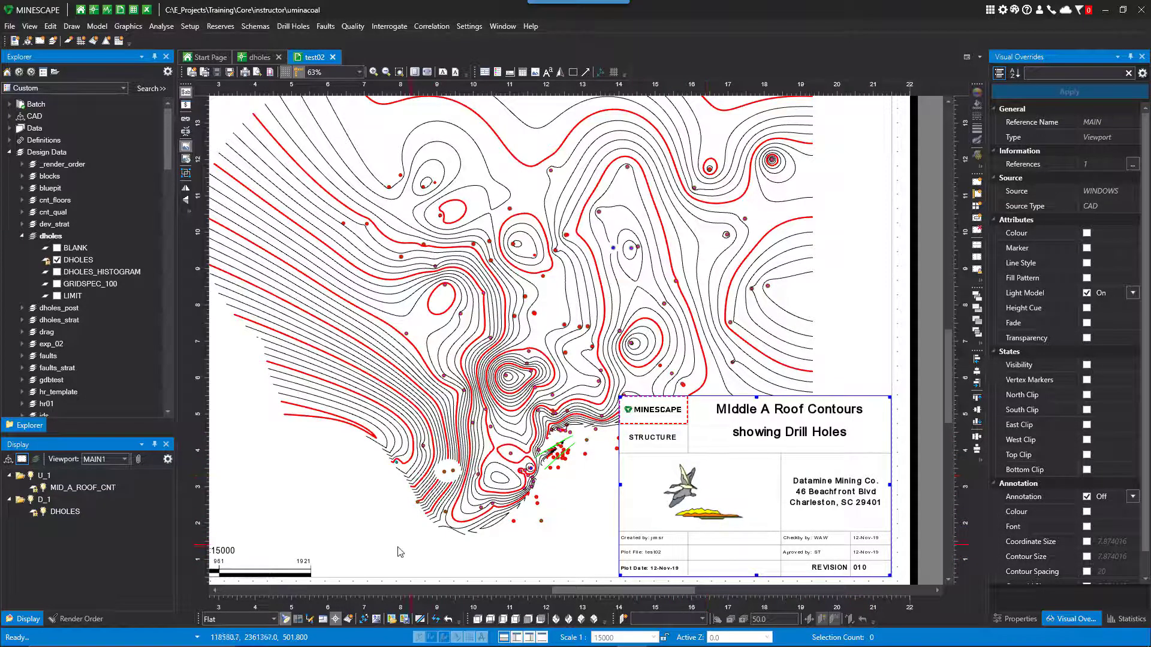
left_click(424, 539)
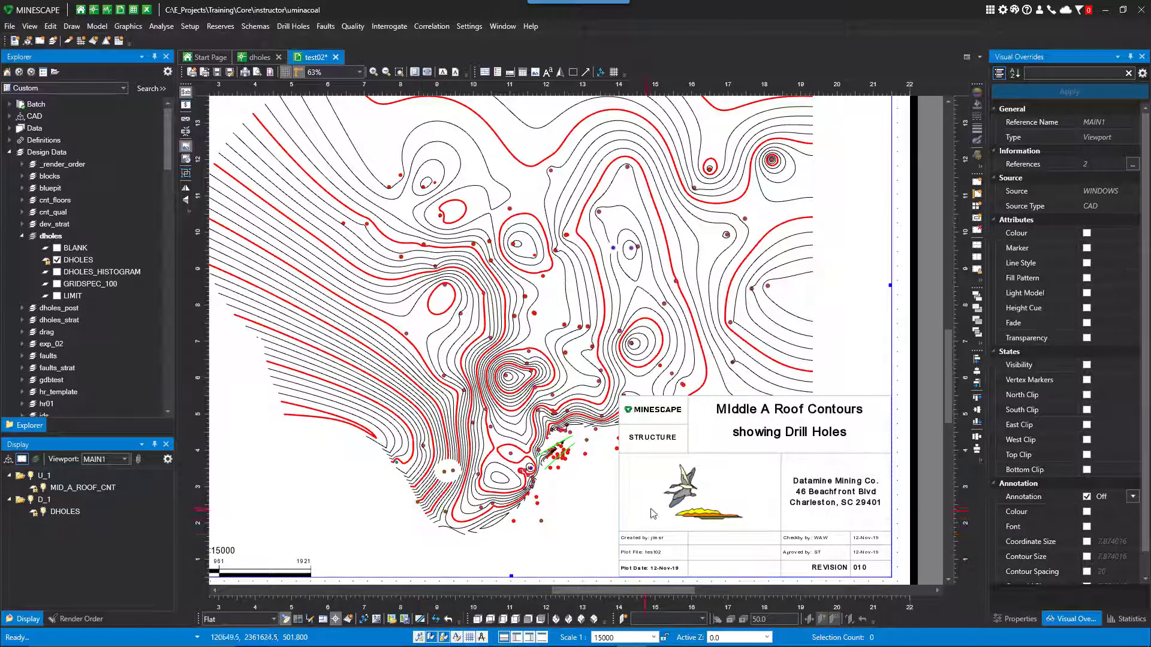
scroll(654, 514, "down", 2)
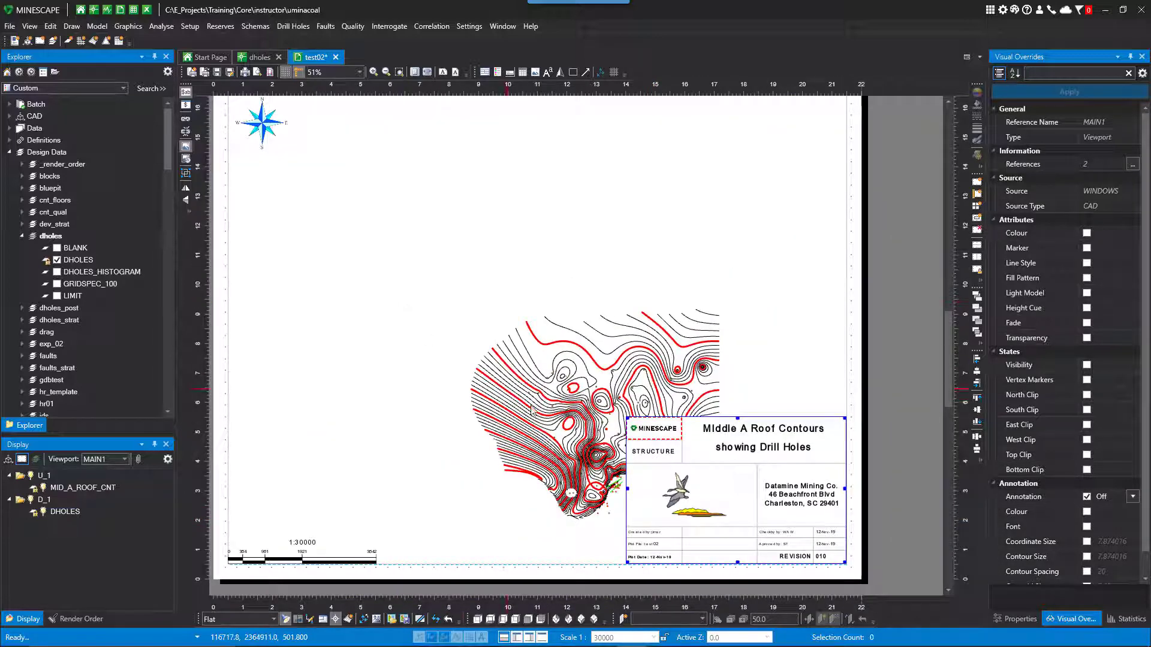
scroll(502, 302, "up", 2)
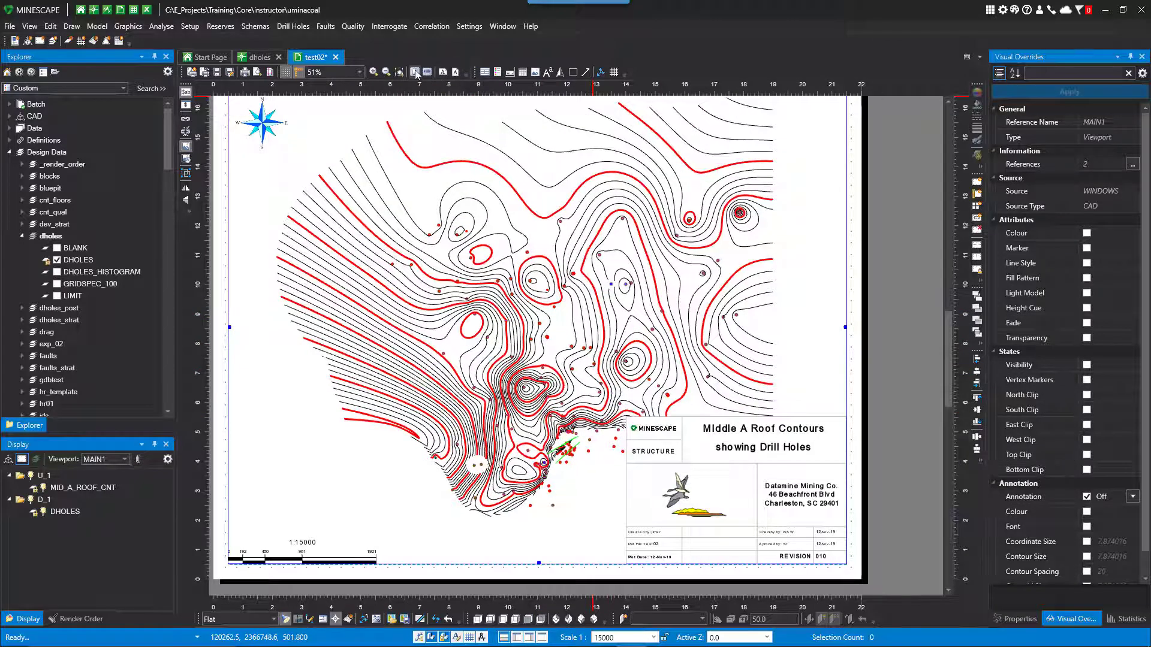
scroll(403, 150, "down", 1)
Narrow the scale bar slightly from its right edge and enlarge the north arrow from its lower right corner
left_click(417, 554)
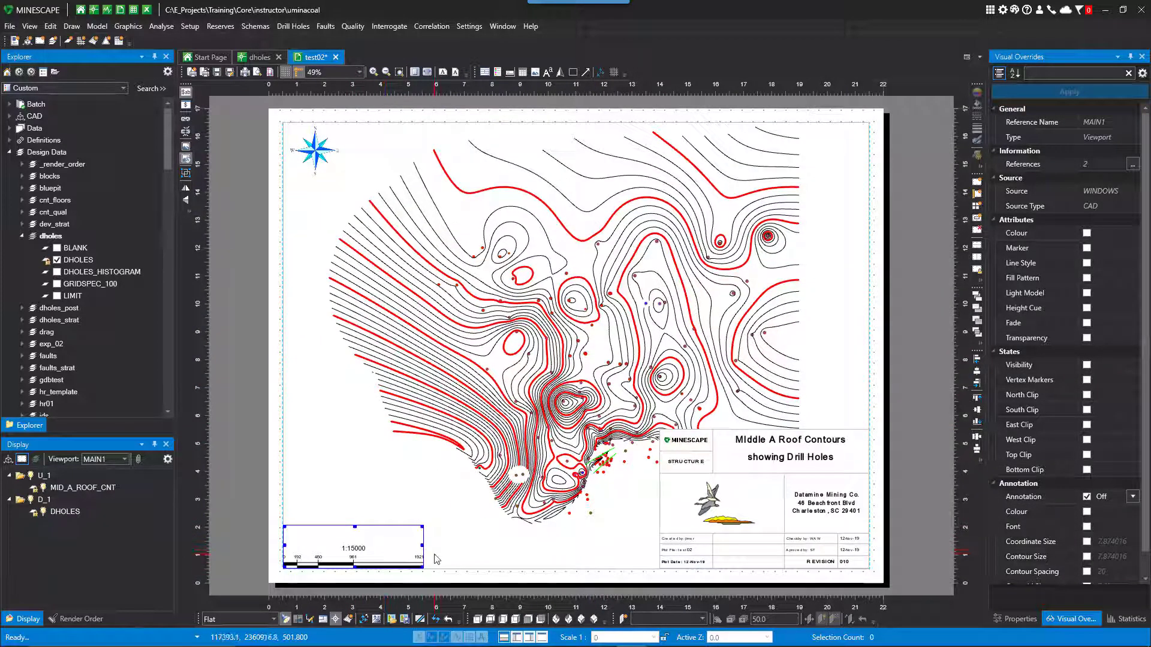
left_click_drag(424, 547, 413, 547)
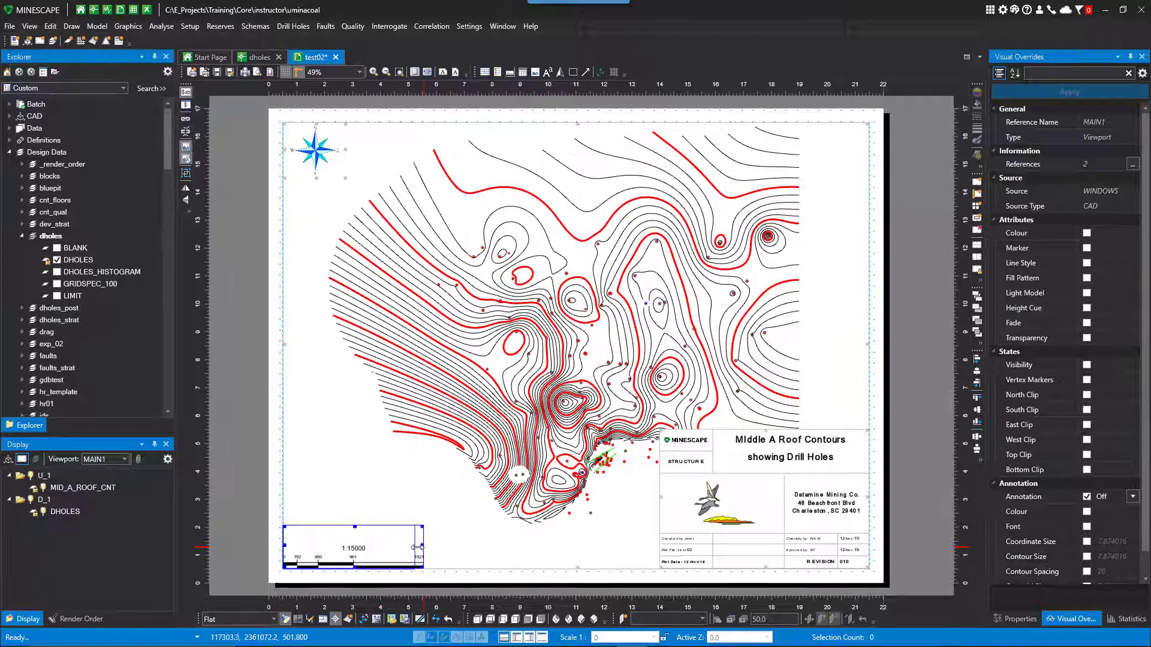
left_click(452, 551)
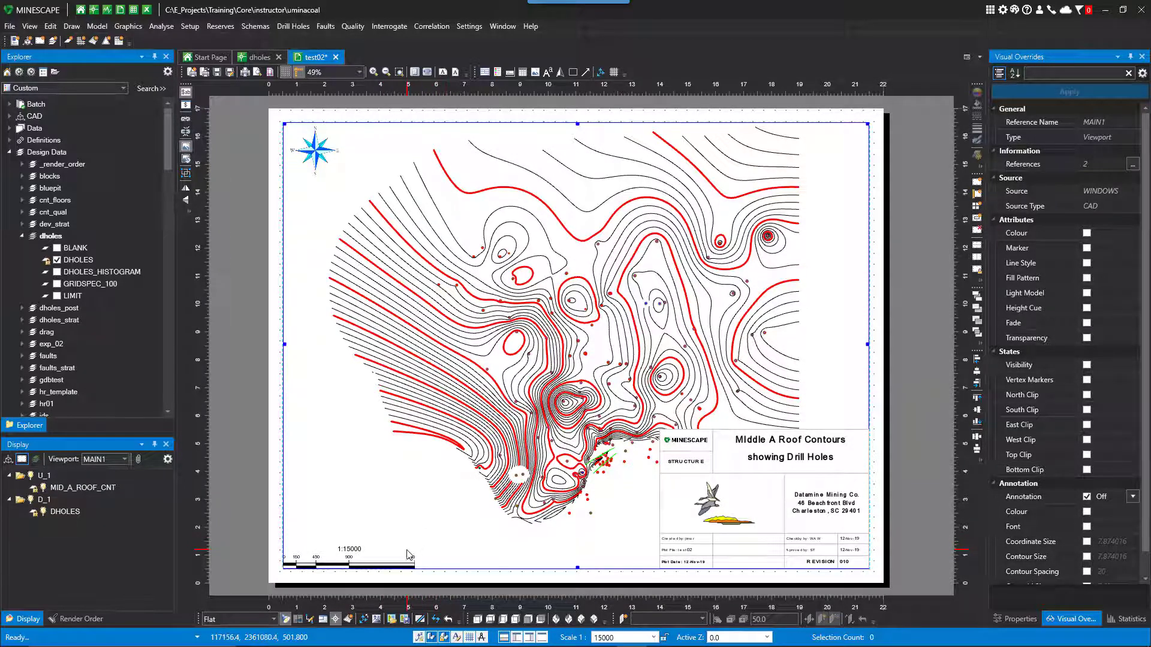
left_click(321, 161)
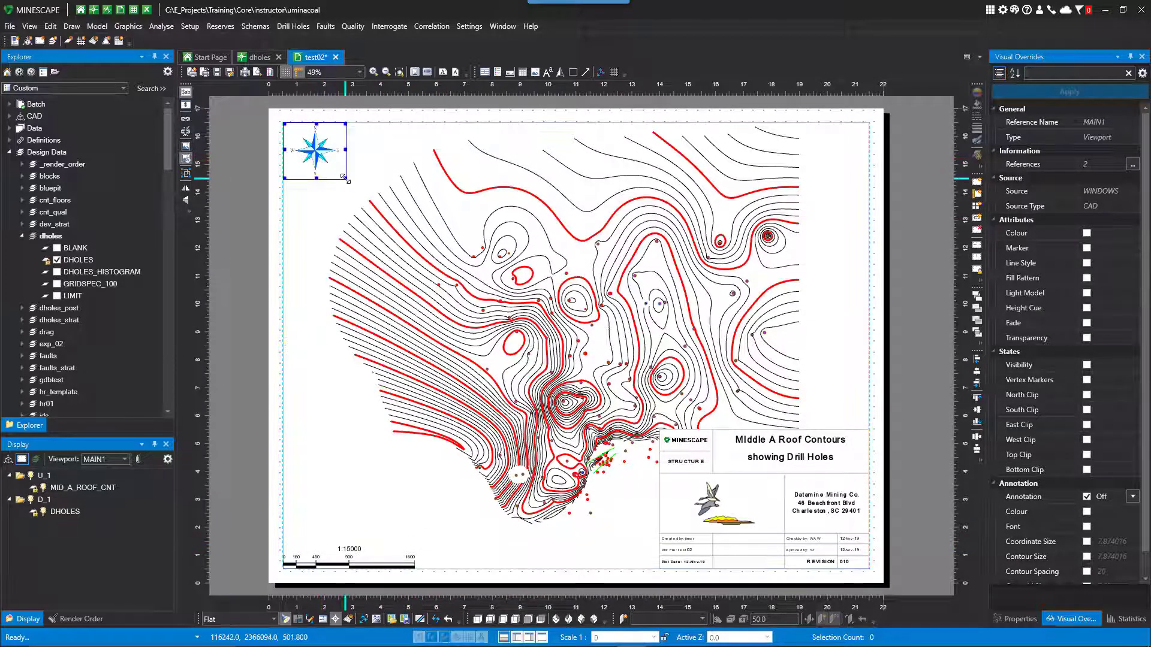
left_click_drag(353, 191, 358, 195)
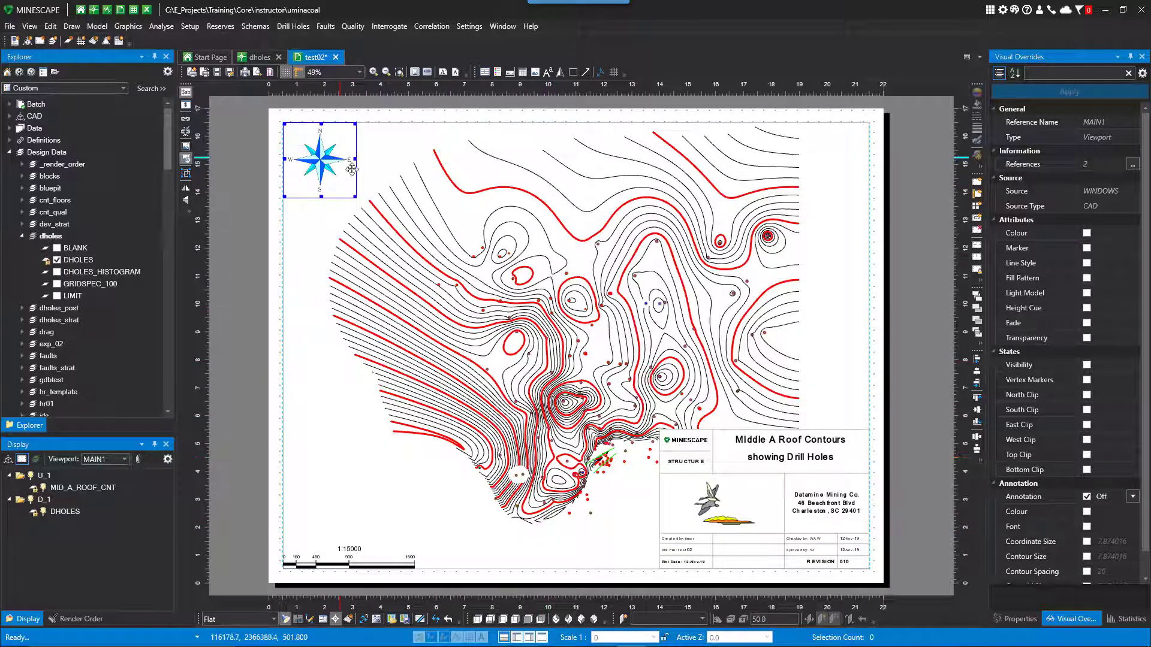
Try rotating and tilting the contour viewport and scaling it to 1:13800, then restore the plan view at a scale of 1:15000
left_click(565, 328)
left_click(565, 329)
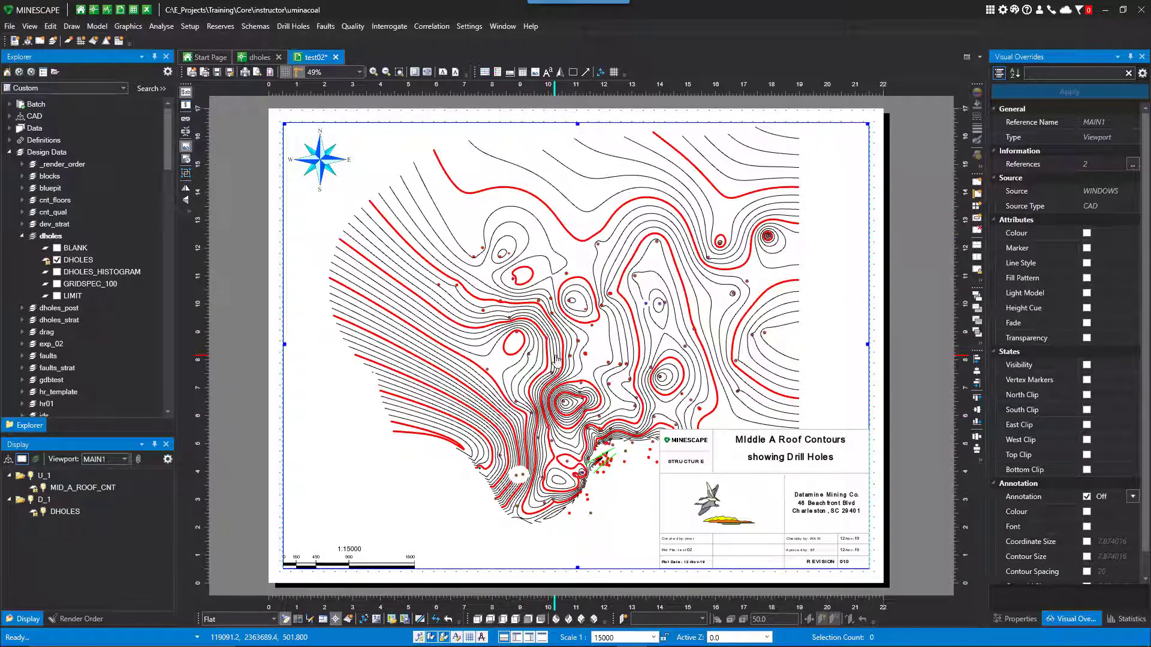
left_click_drag(555, 360, 506, 230)
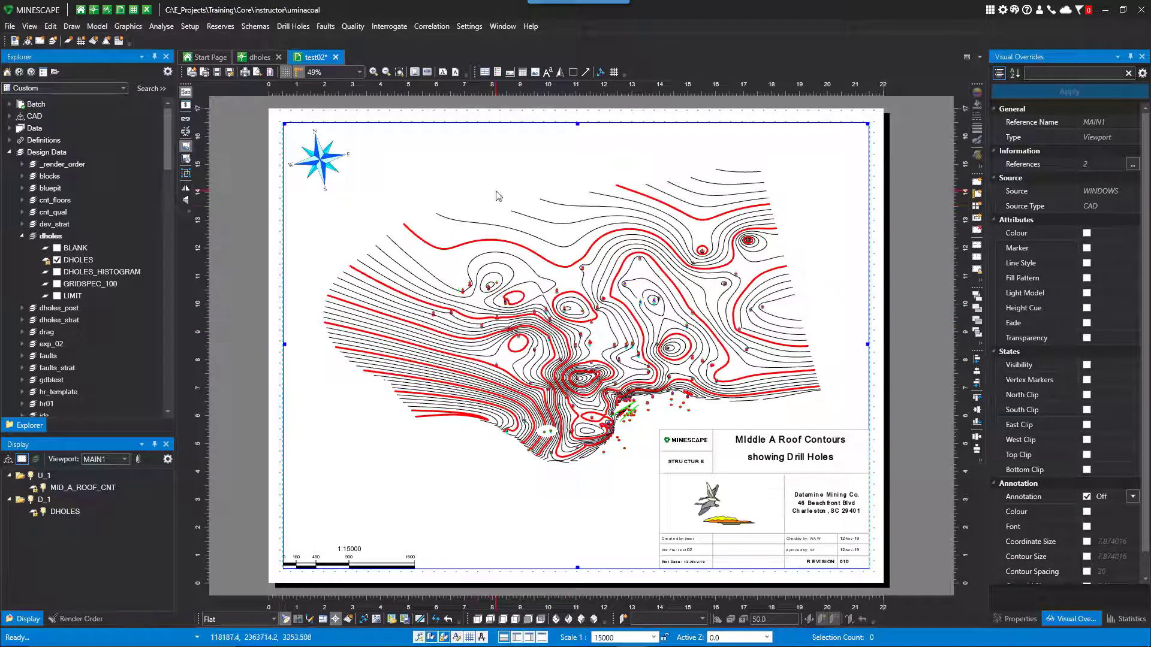
scroll(507, 245, "up", 1)
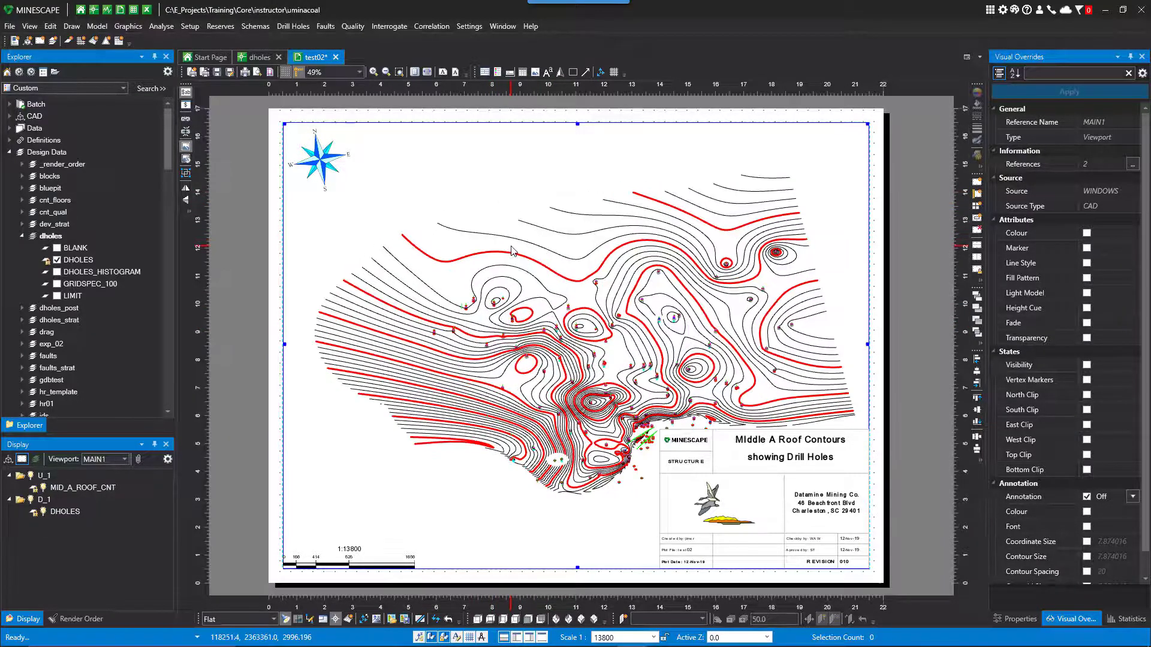
left_click_drag(512, 251, 551, 300)
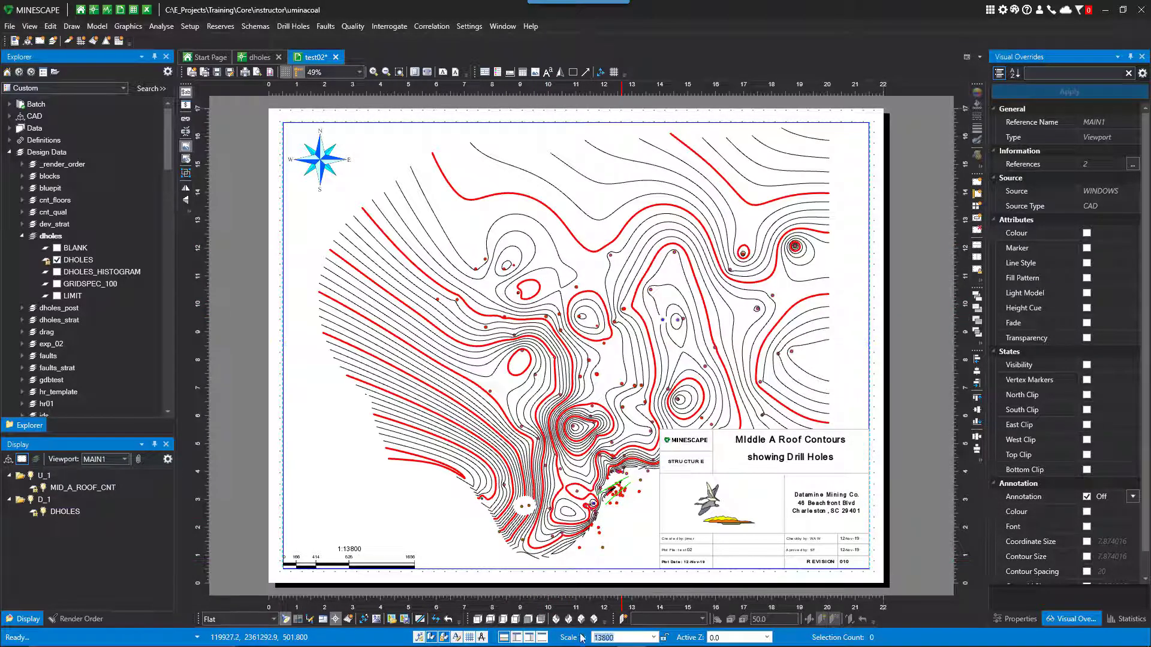
key("Return")
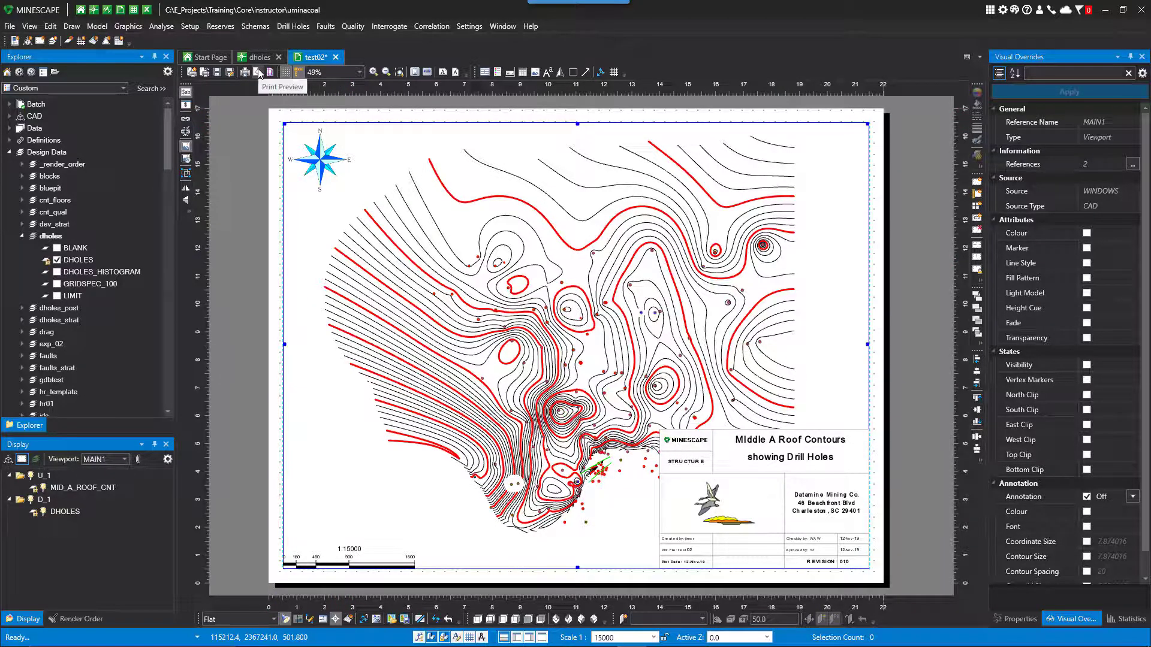
Check the whole test02 page in a print preview and close the preview
left_click(259, 72)
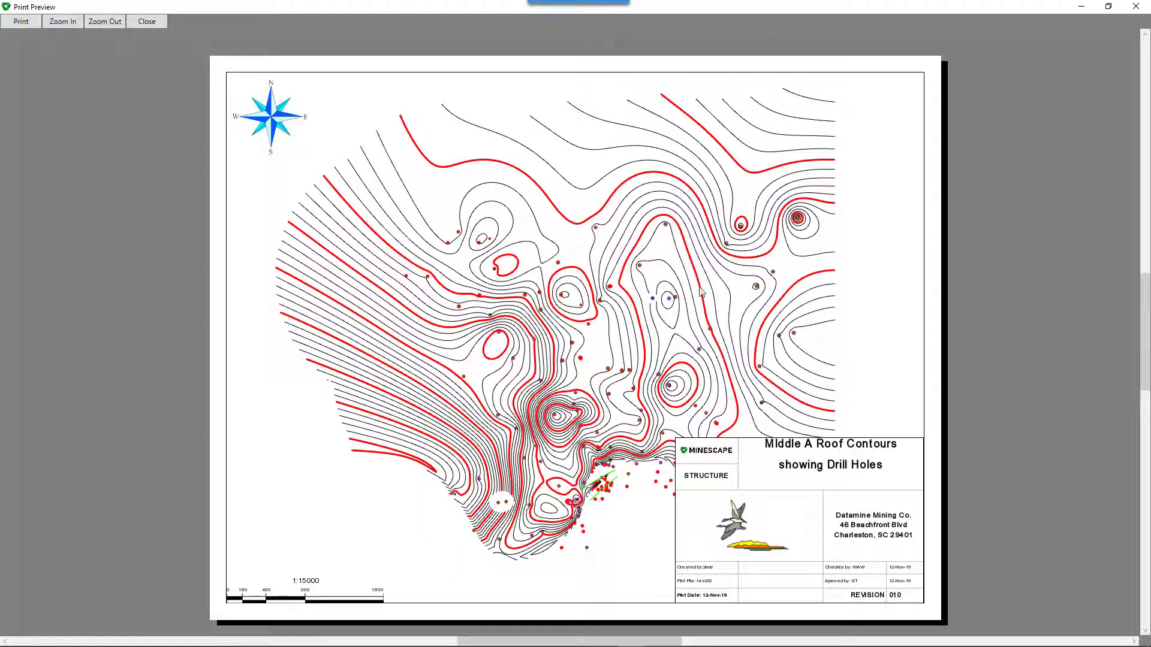
left_click(147, 21)
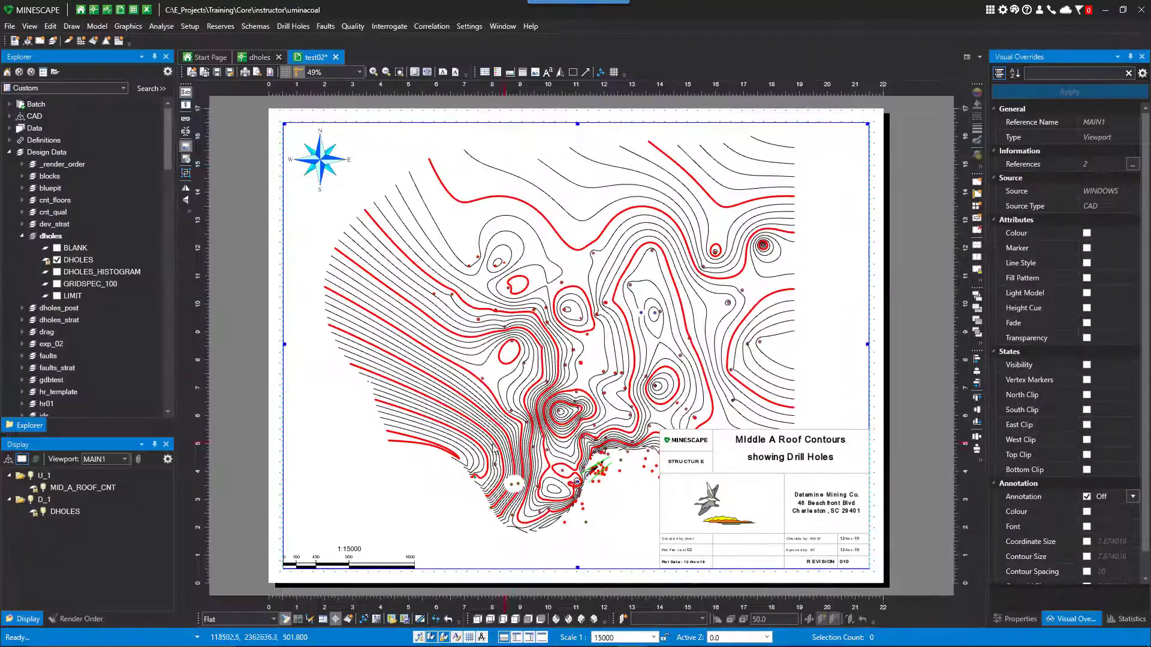
Turn on annotation display for the contours and drill holes in the viewport, and start printing the plot
left_click(456, 639)
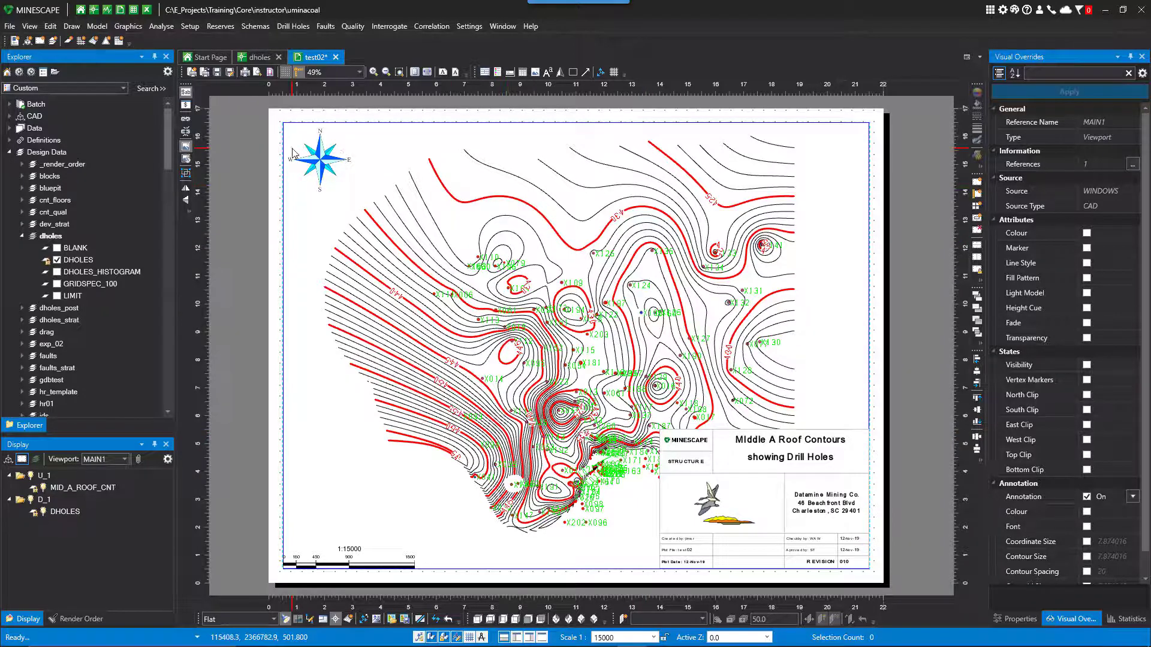
left_click(246, 73)
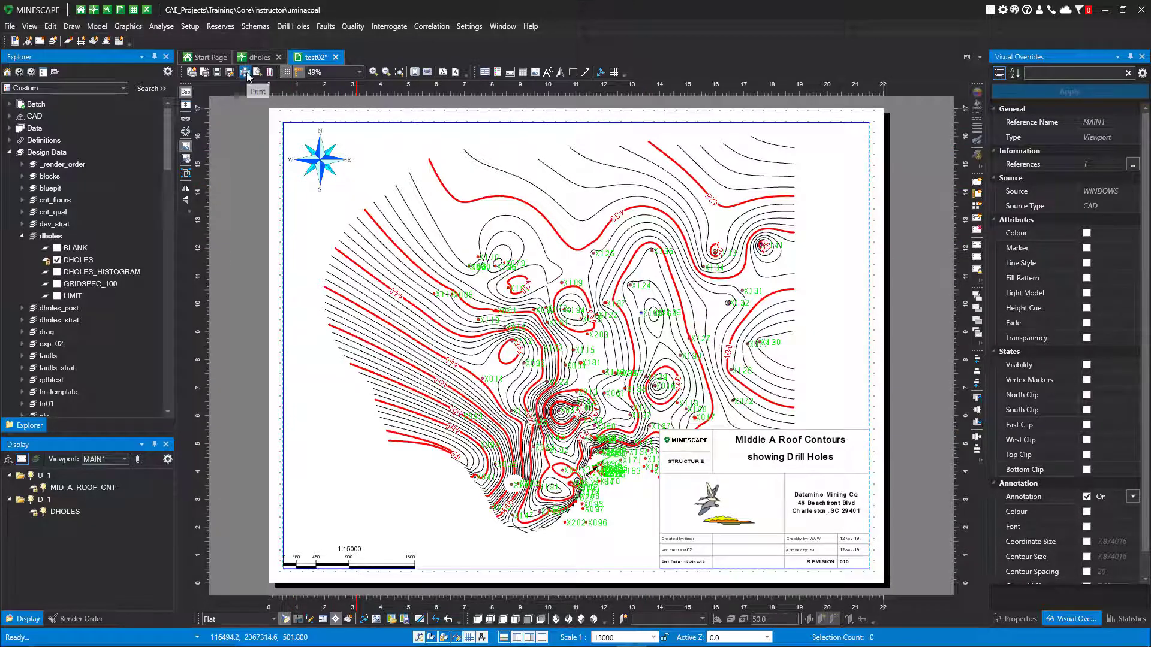